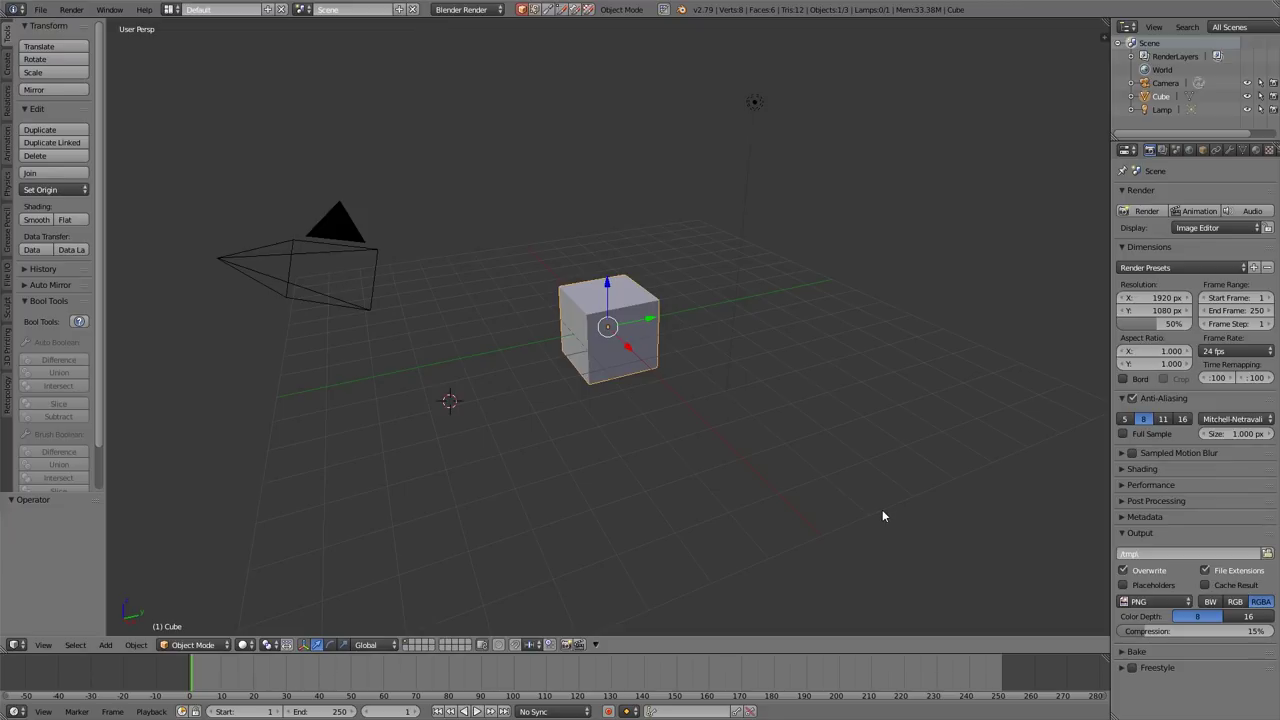
Merge the timeline area into the 3D view with Join Area
key(ctrl+z)
right_click(909, 652)
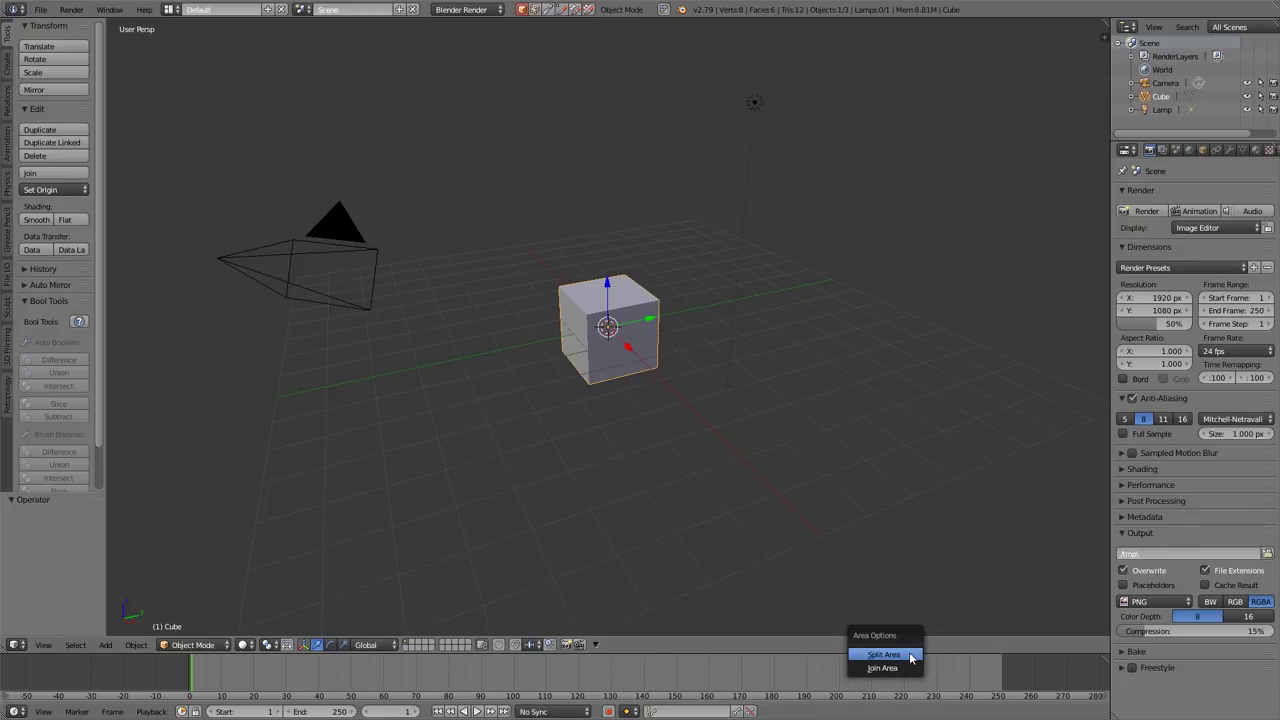
click(897, 667)
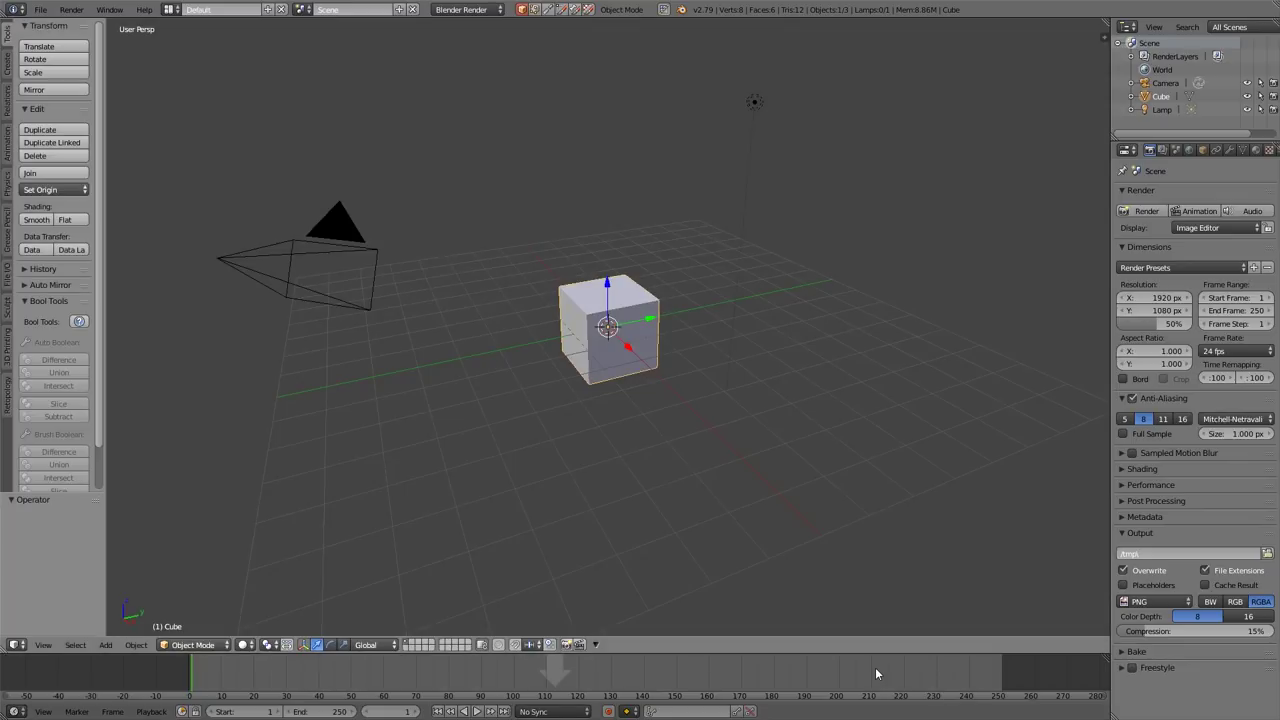
click(875, 667)
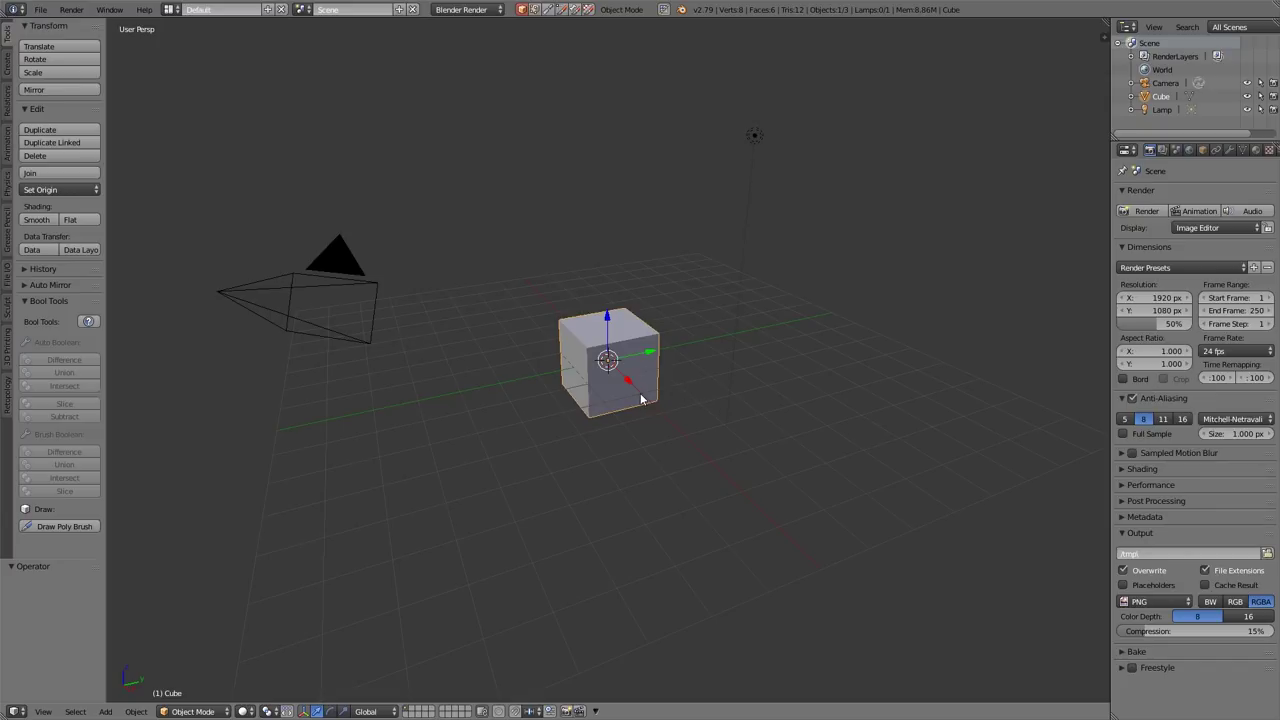
Replace the cube with a cylinder of 32 vertices, radius 1 and depth 2
key(x)
click(572, 382)
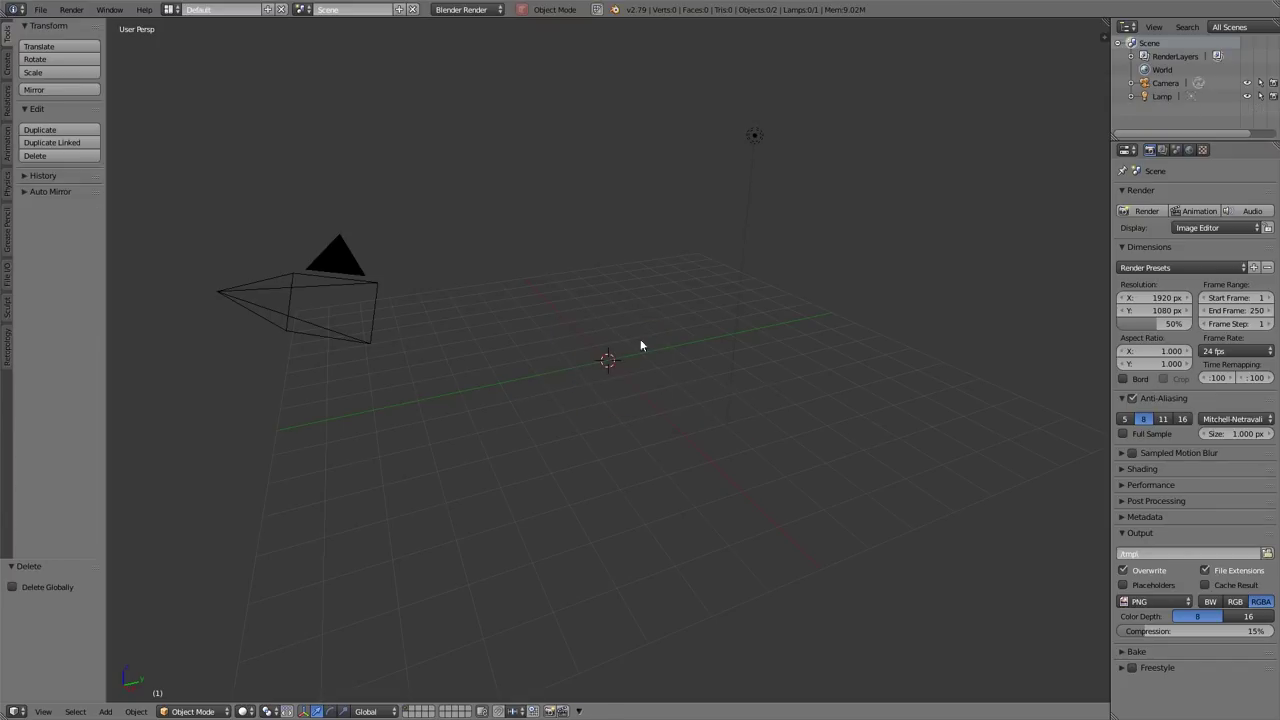
key(shift+a)
mouse_move(658, 330)
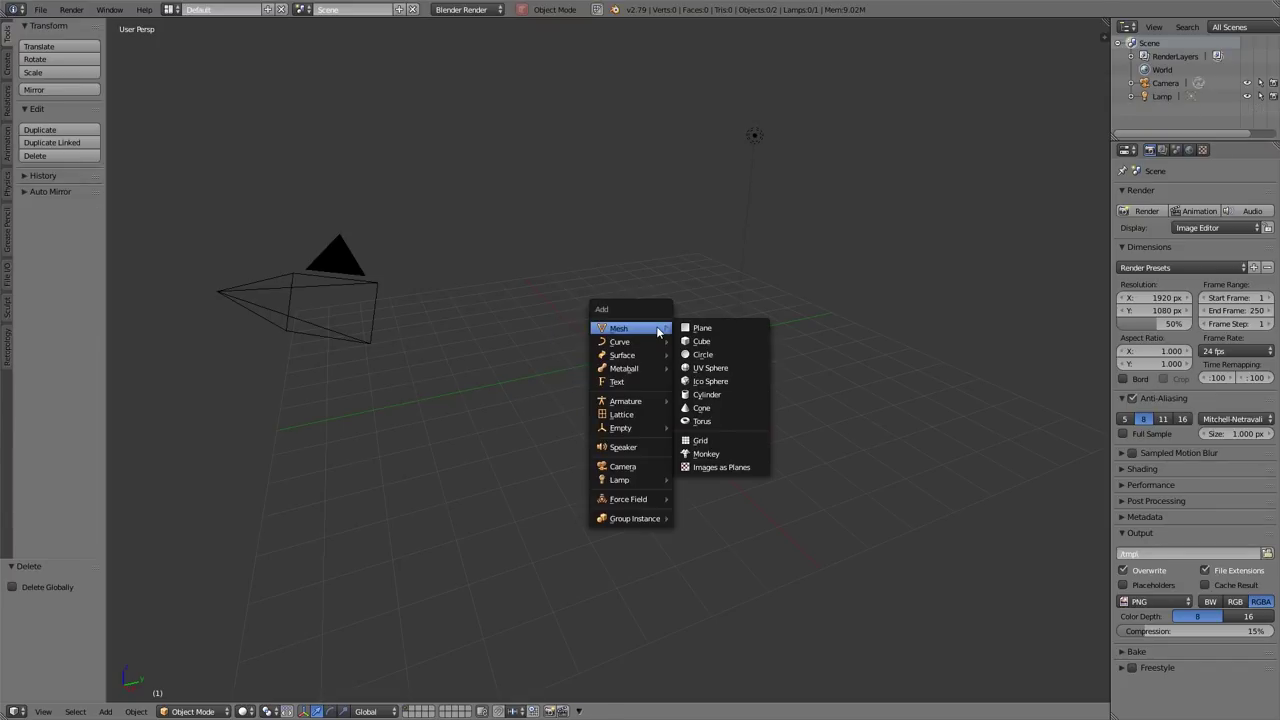
click(706, 394)
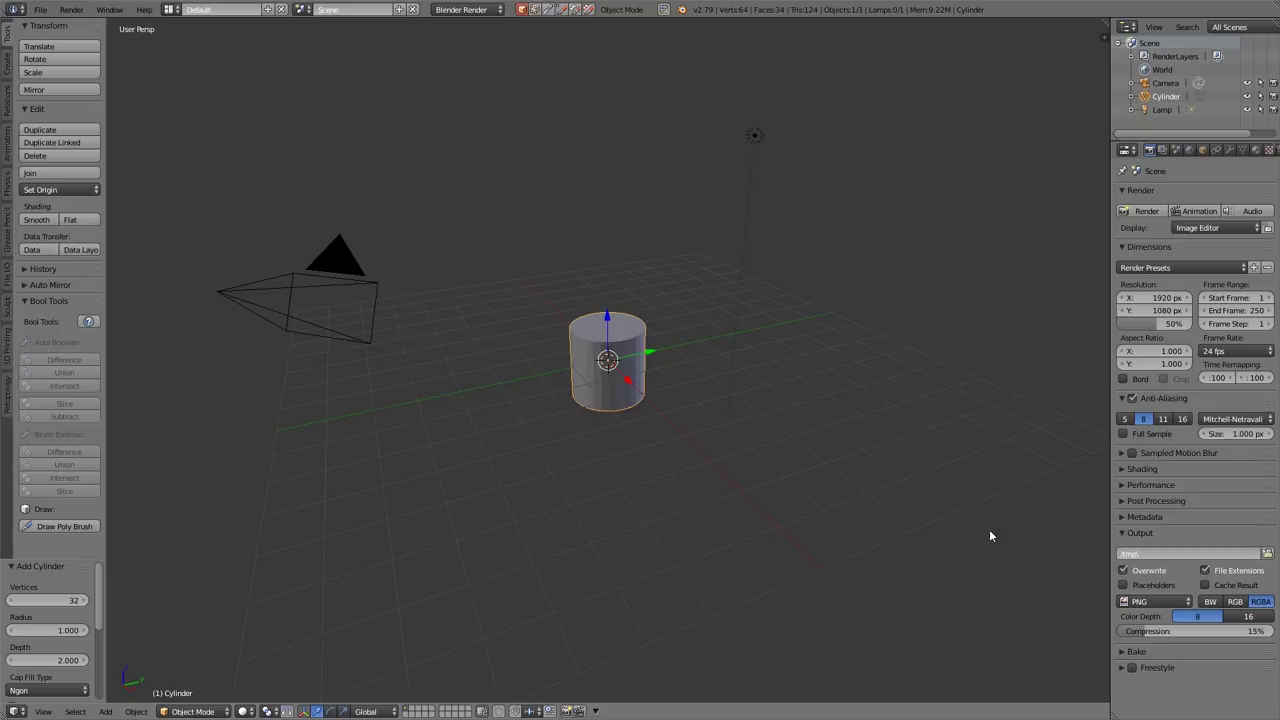
click(106, 711)
Scale the cylinder to 1.506 along Z, making it about 3.01 units tall
mouse_move(122, 695)
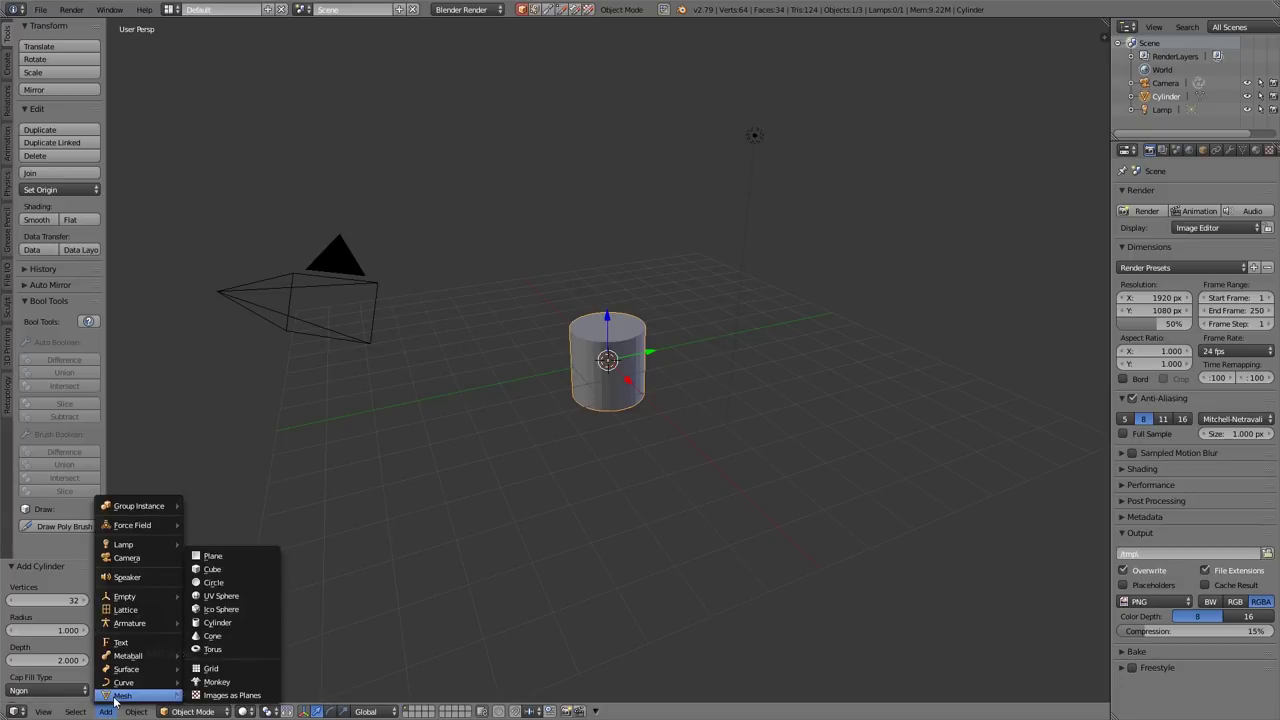
scroll(743, 449, up, 5)
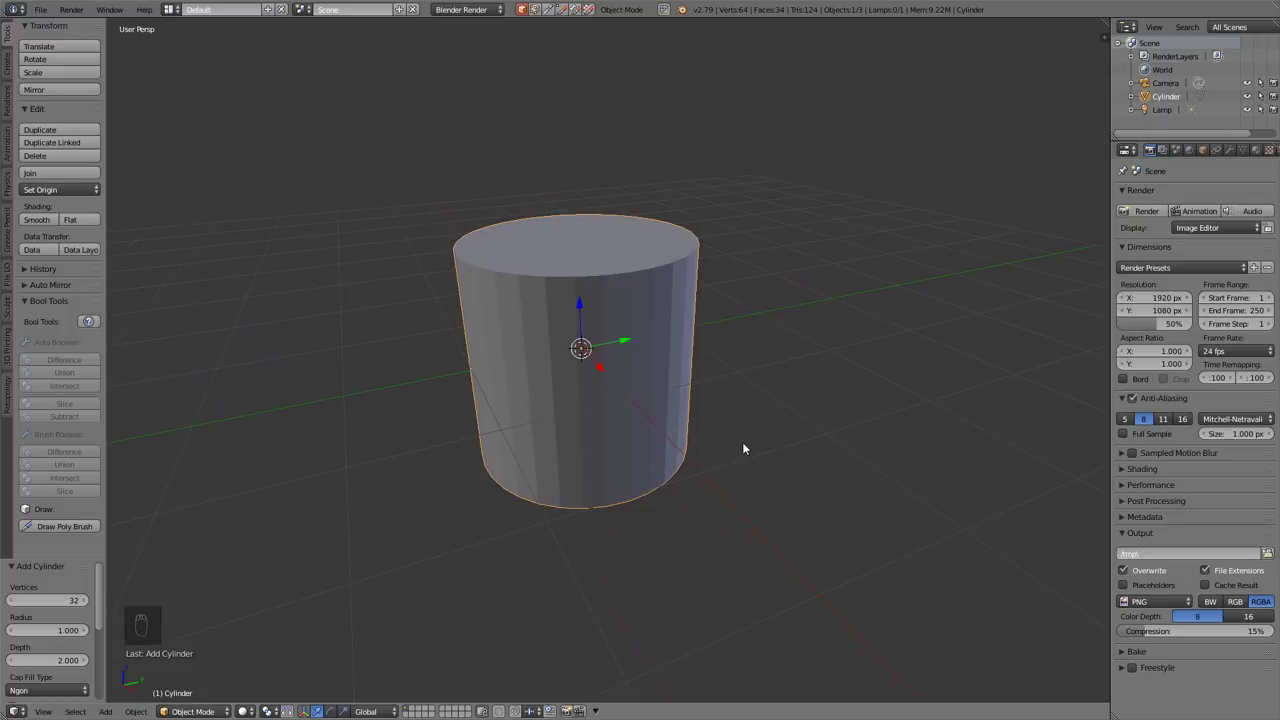
middle_drag(743, 449, 645, 467)
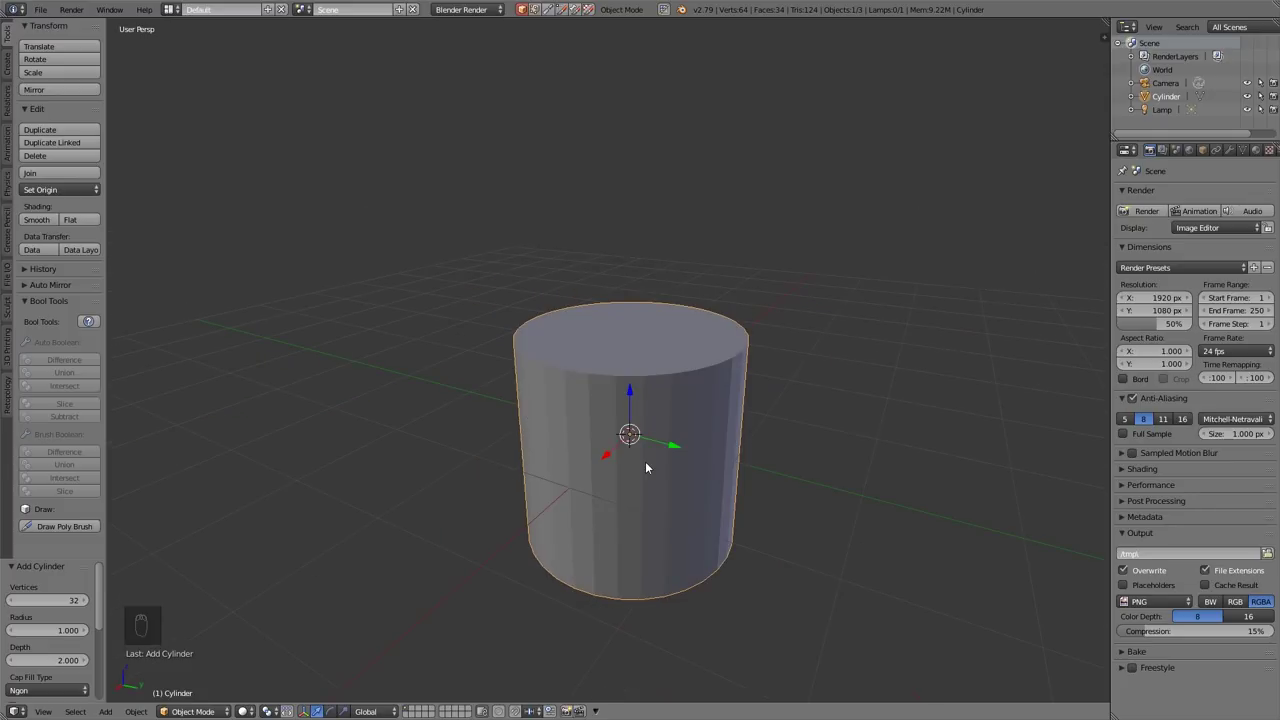
middle_drag(655, 467, 691, 335)
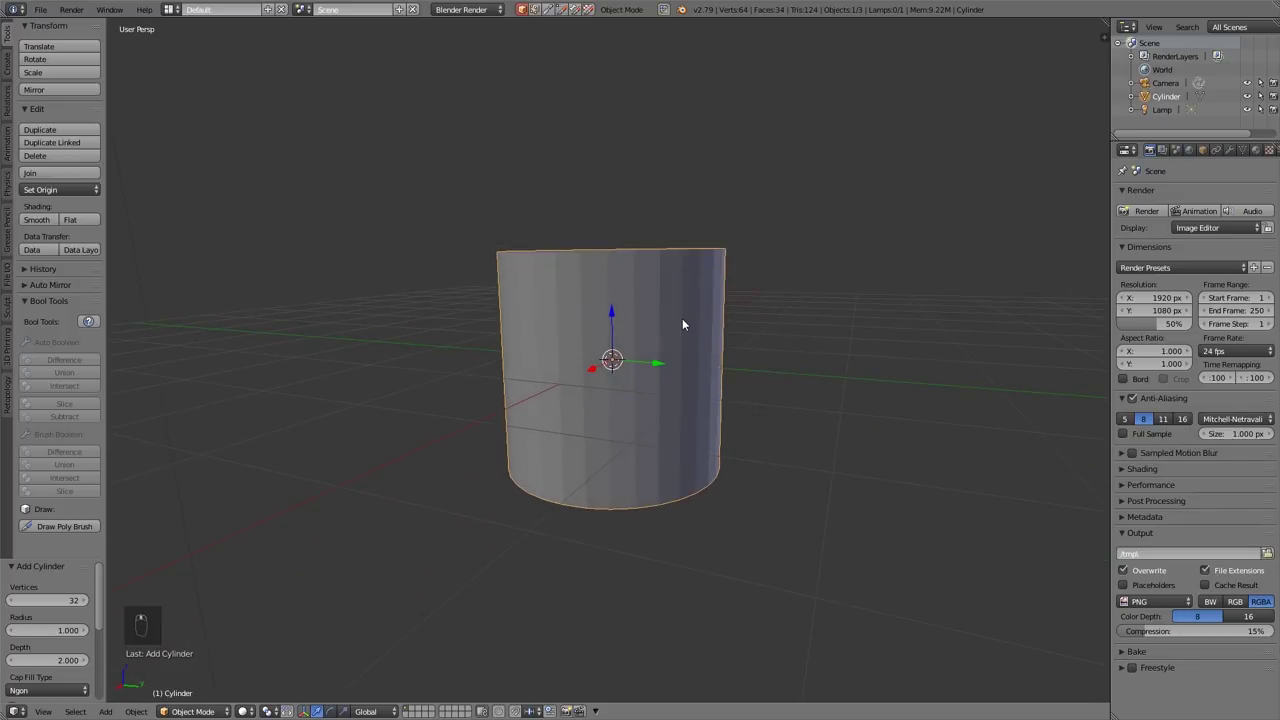
key(s)
key(z)
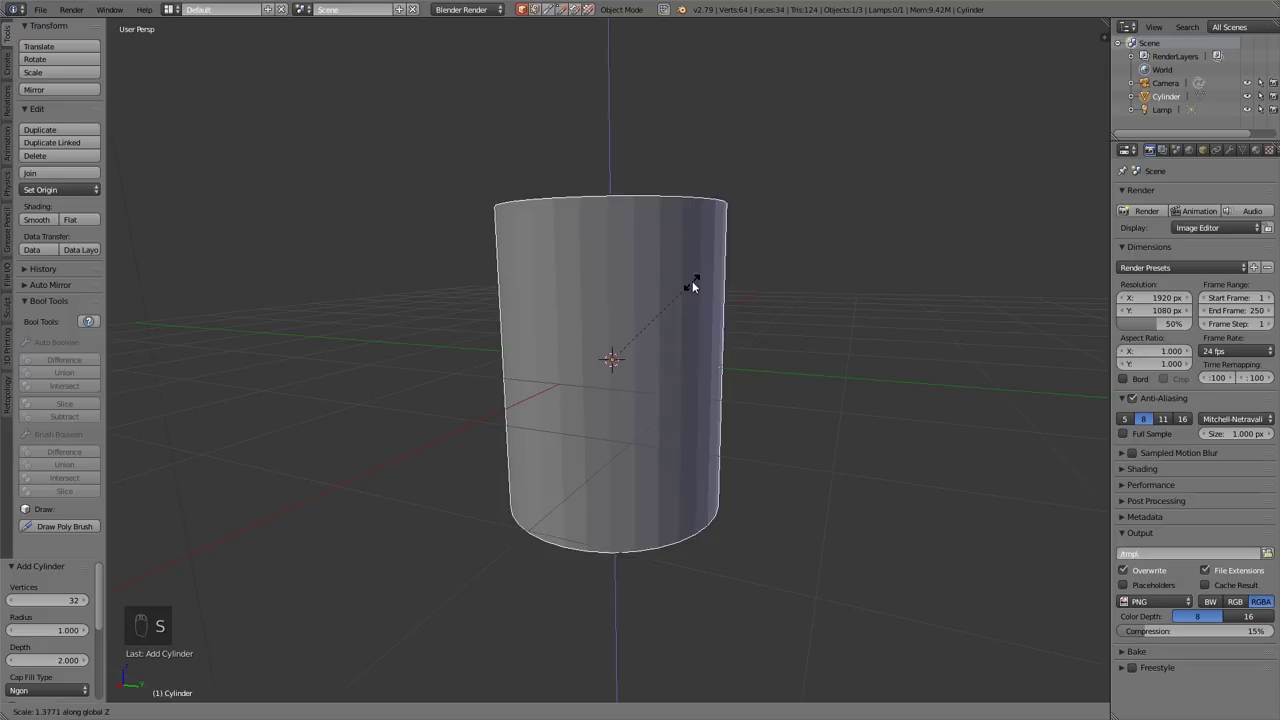
click(694, 278)
Show the 3D view's properties sidebar
middle_drag(694, 278, 783, 299)
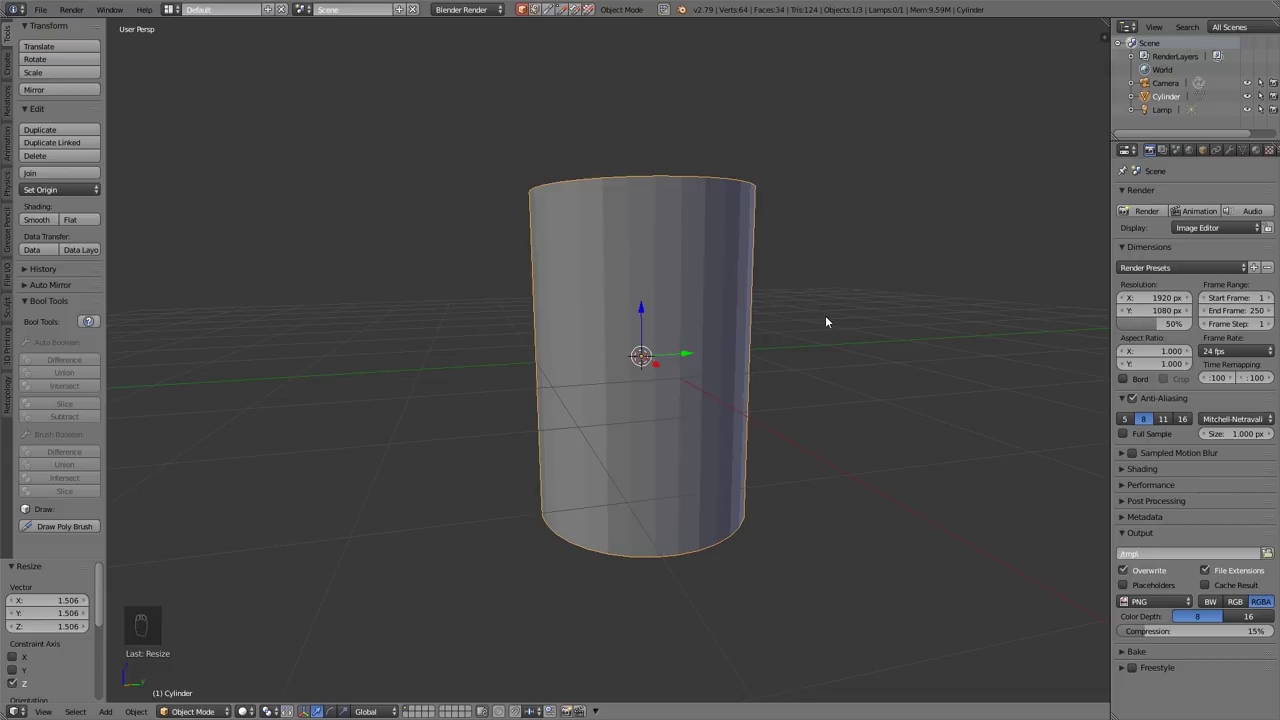
key(n)
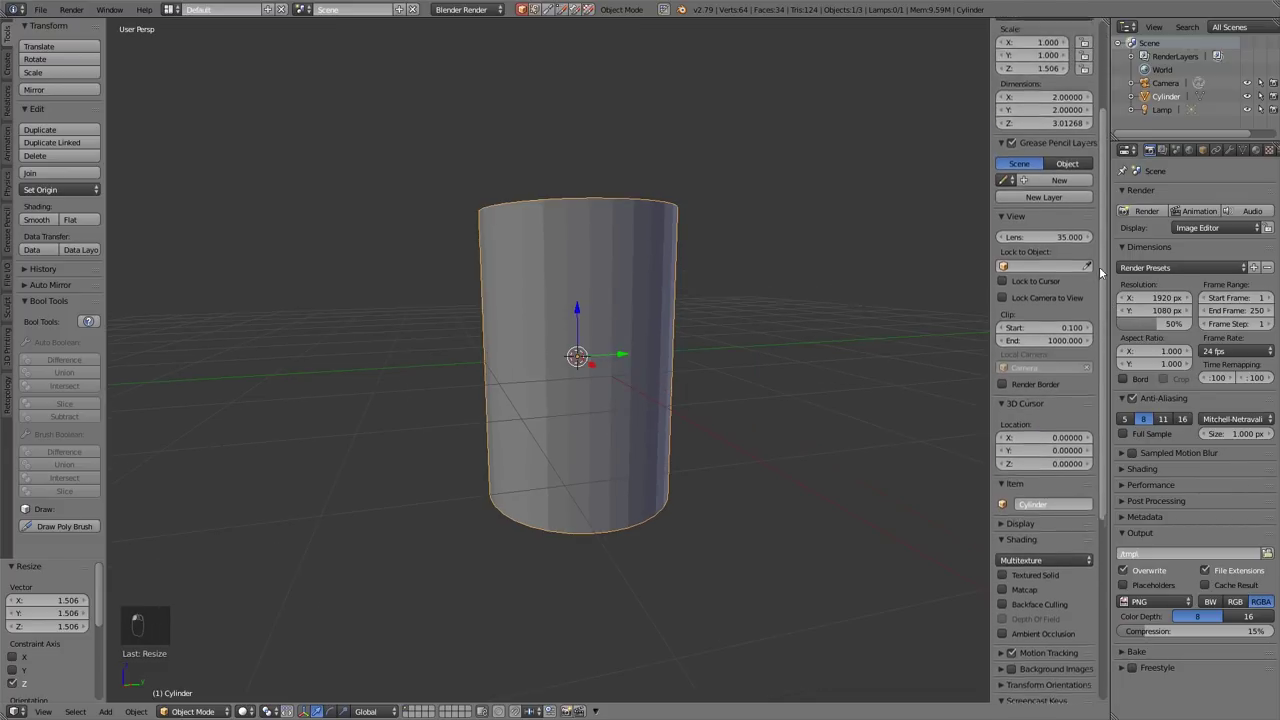
scroll(1104, 250, up, 5)
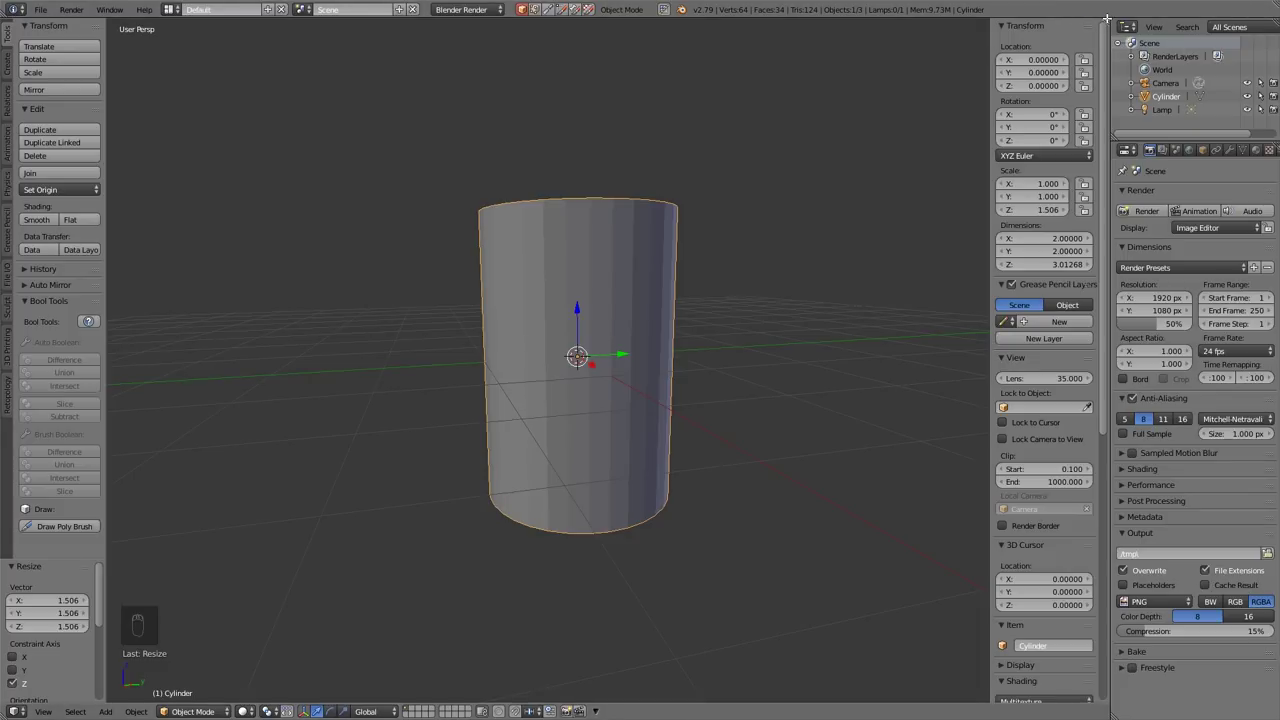
Split the screen into a 3D view, a Node Editor and a UV/Image Editor, with sidebars hidden
drag(1107, 20, 722, 150)
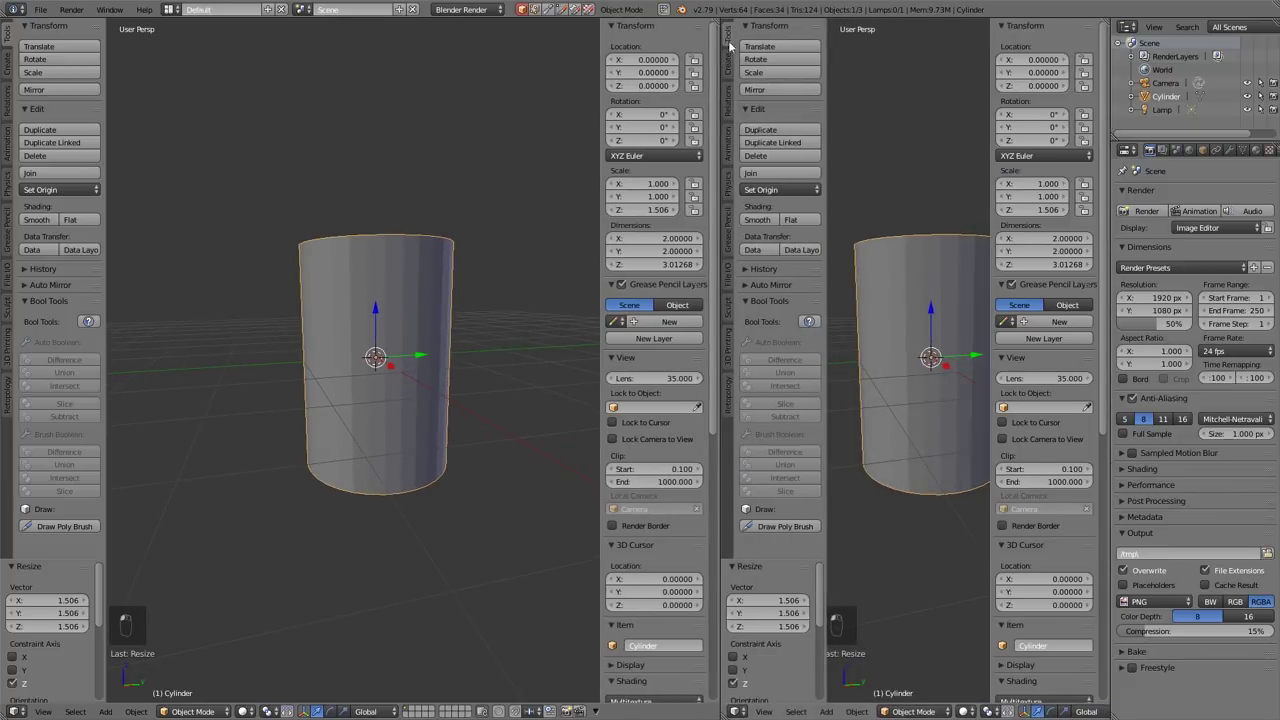
click(737, 711)
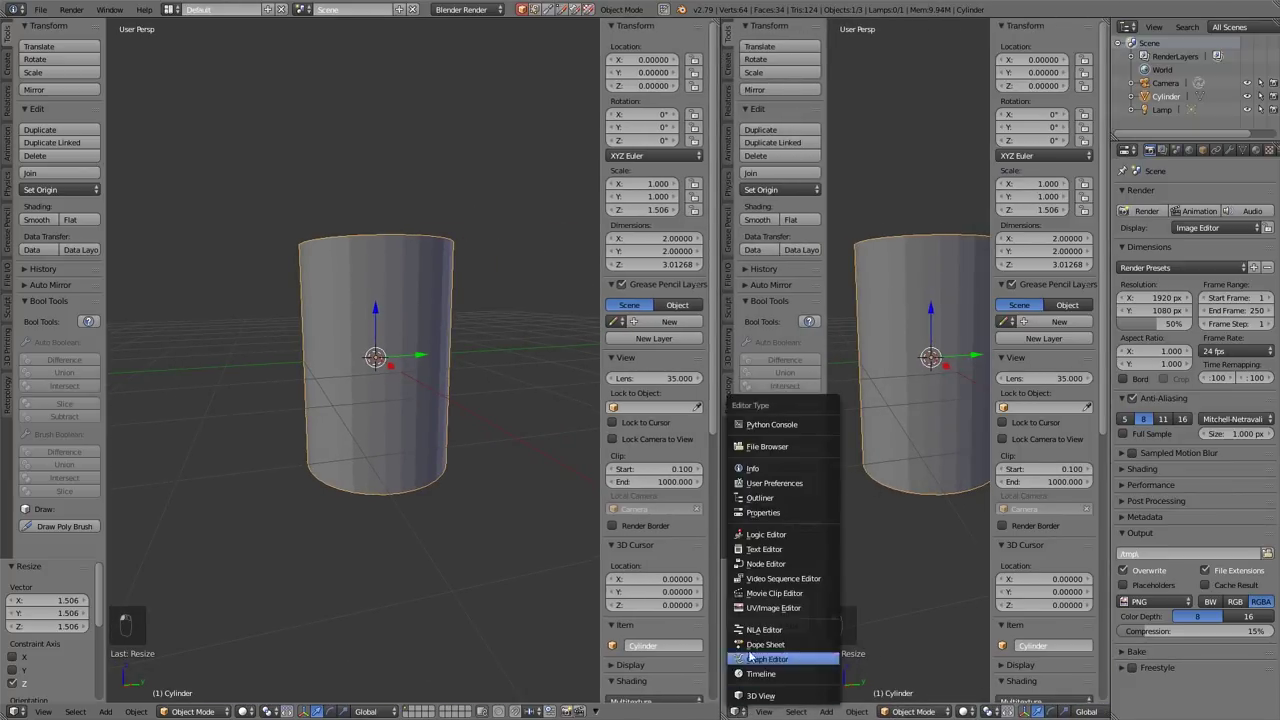
click(760, 607)
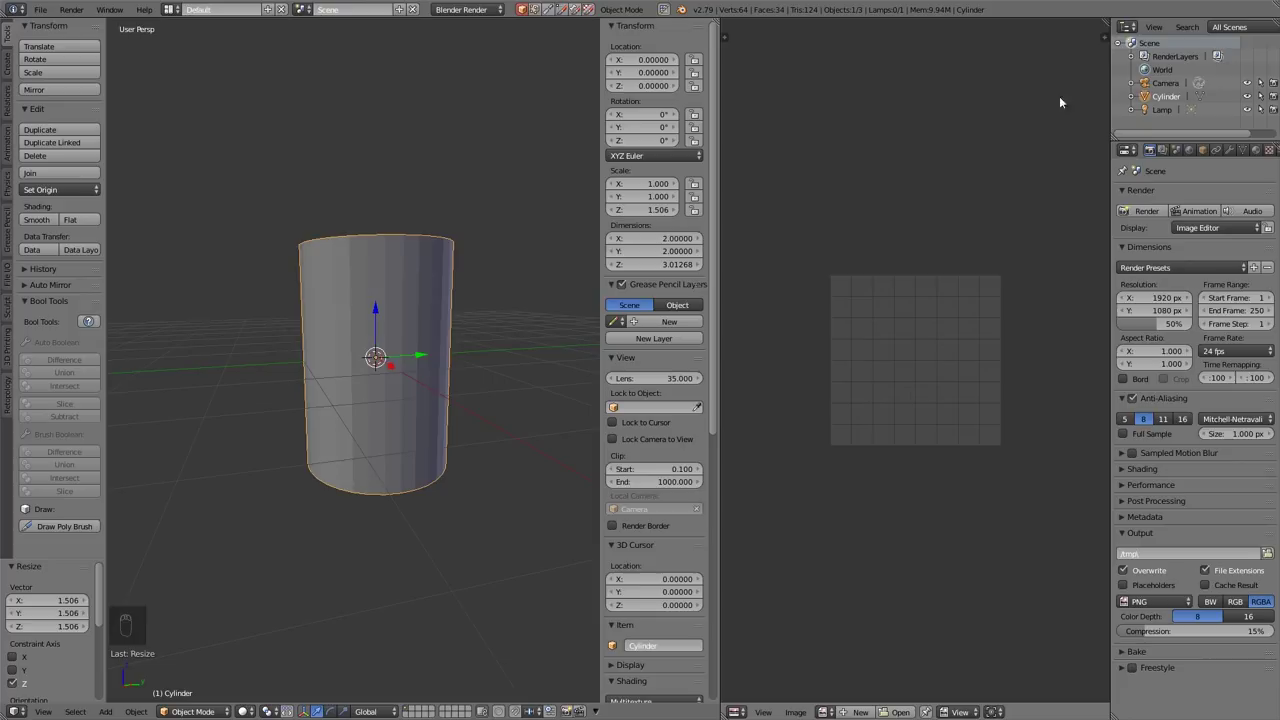
drag(1099, 30, 899, 342)
click(737, 336)
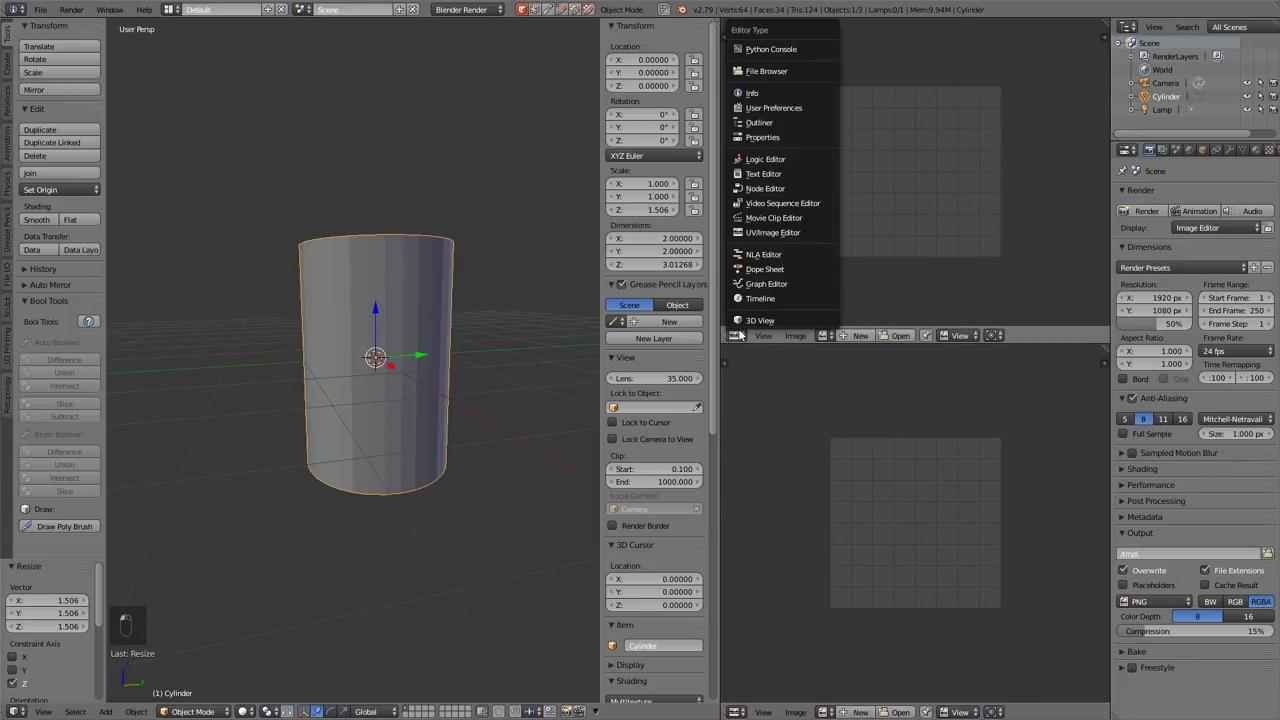
click(760, 188)
key(n)
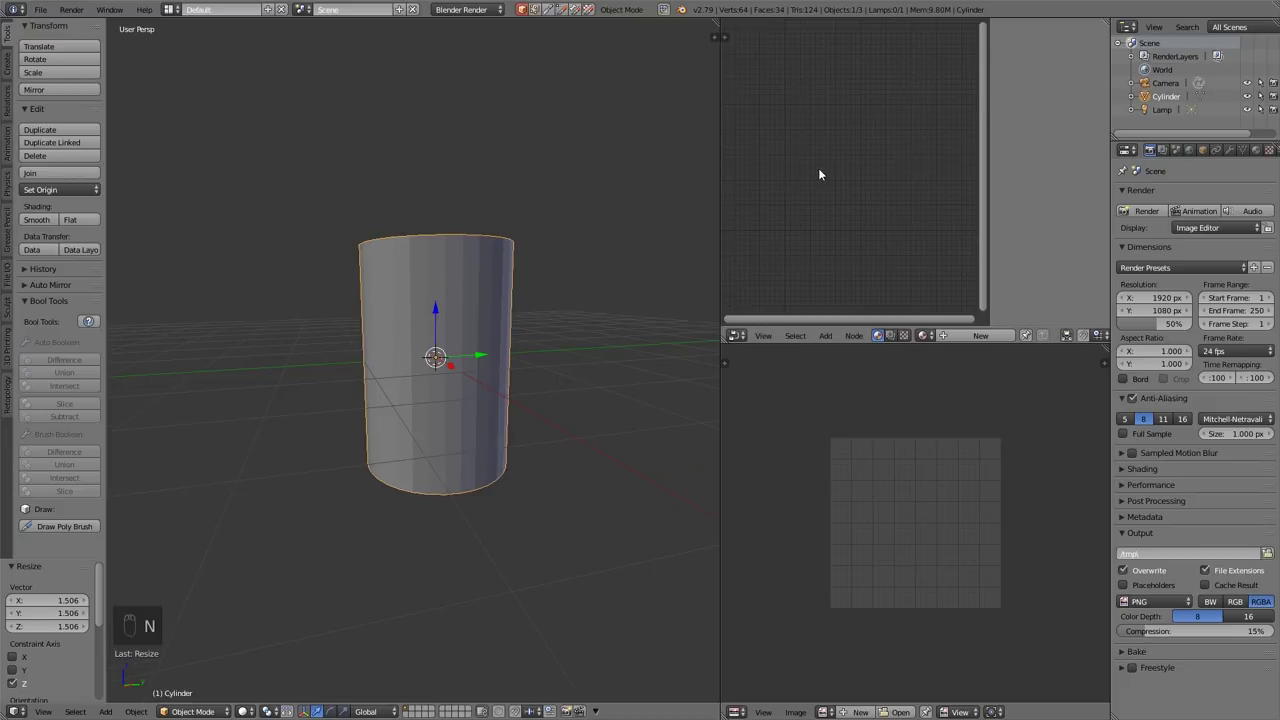
key(n)
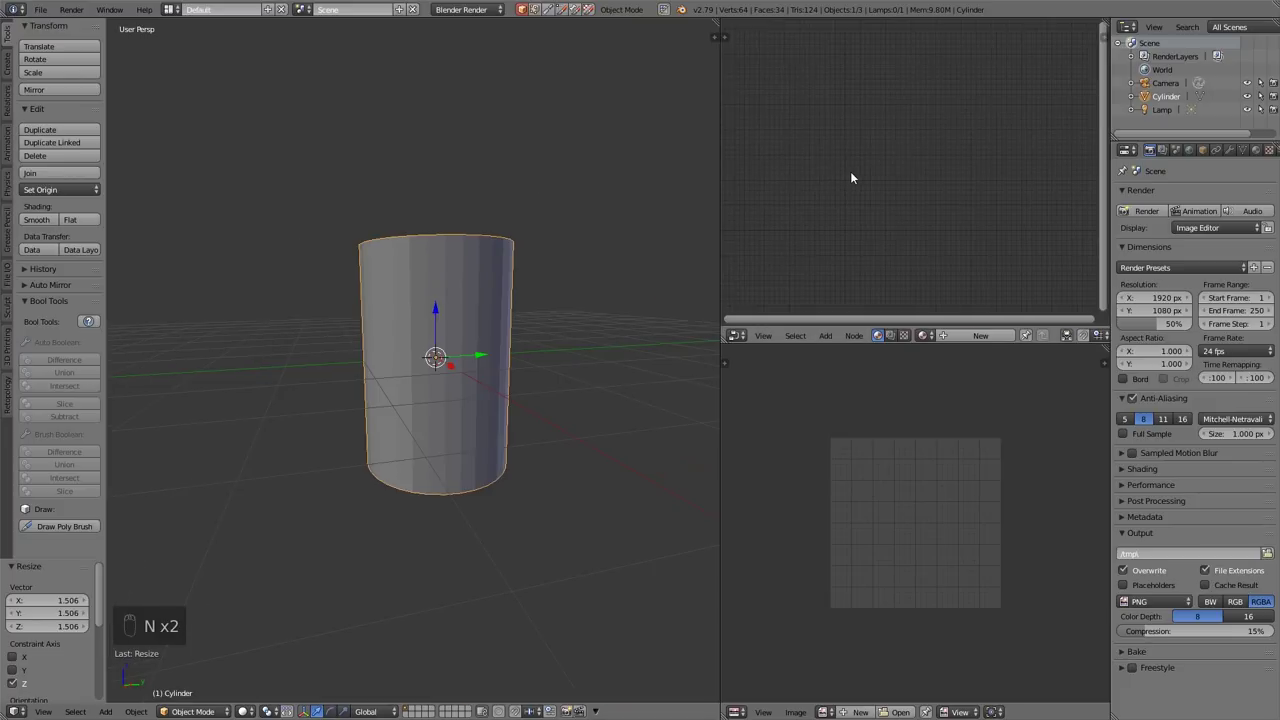
Switch to Cycles Render and give the cylinder a new material, Material.001
click(498, 10)
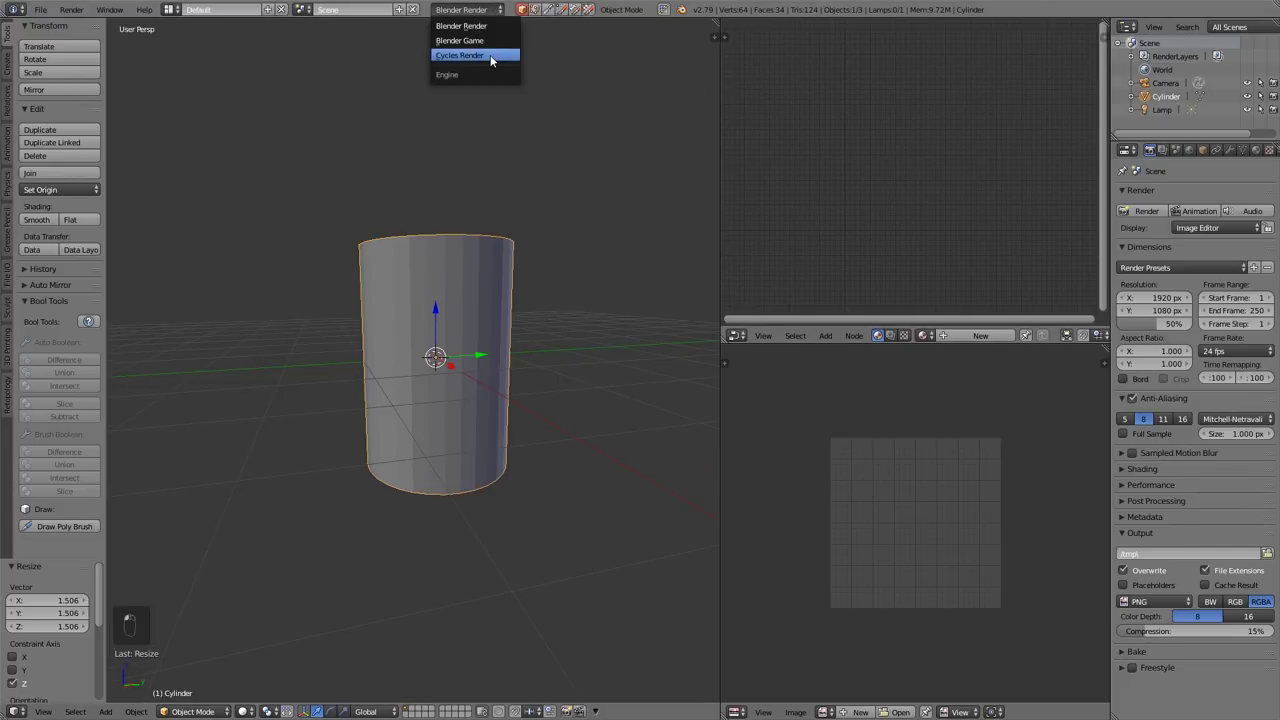
click(490, 56)
click(1020, 336)
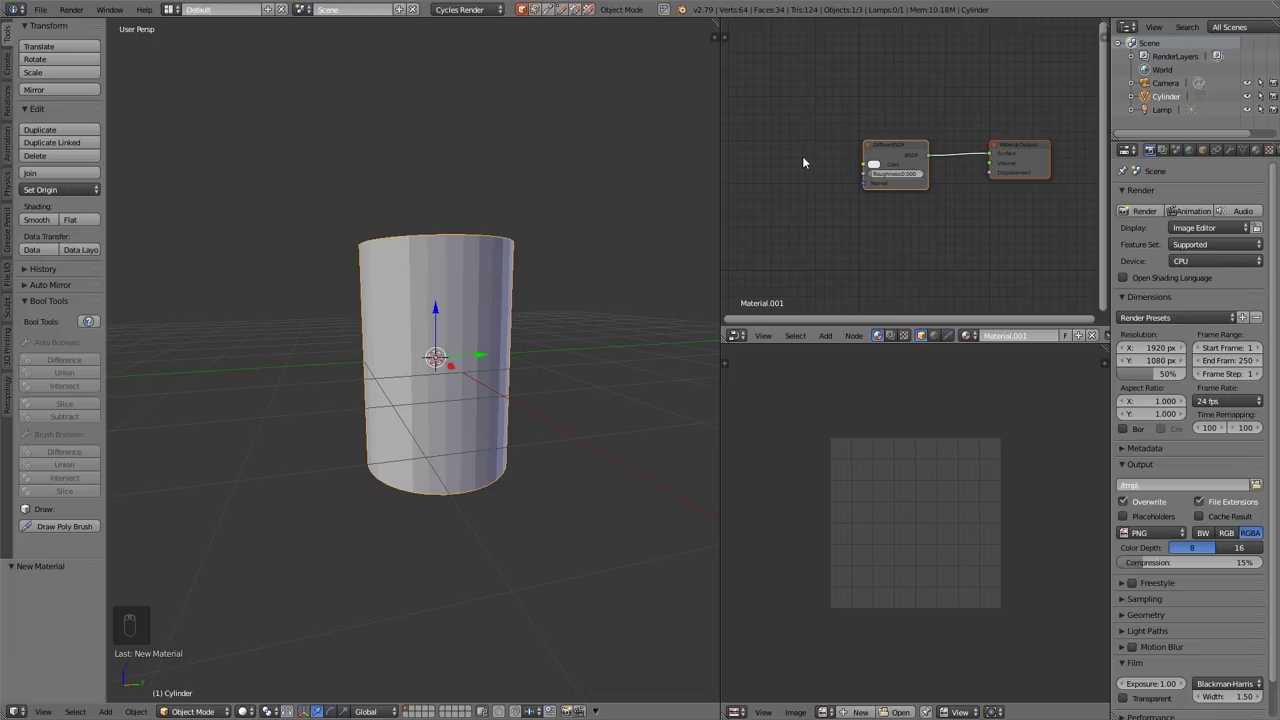
Add an Image Texture node loading rusty barrel texture.png from the textures folder
key(shift+a)
mouse_move(791, 213)
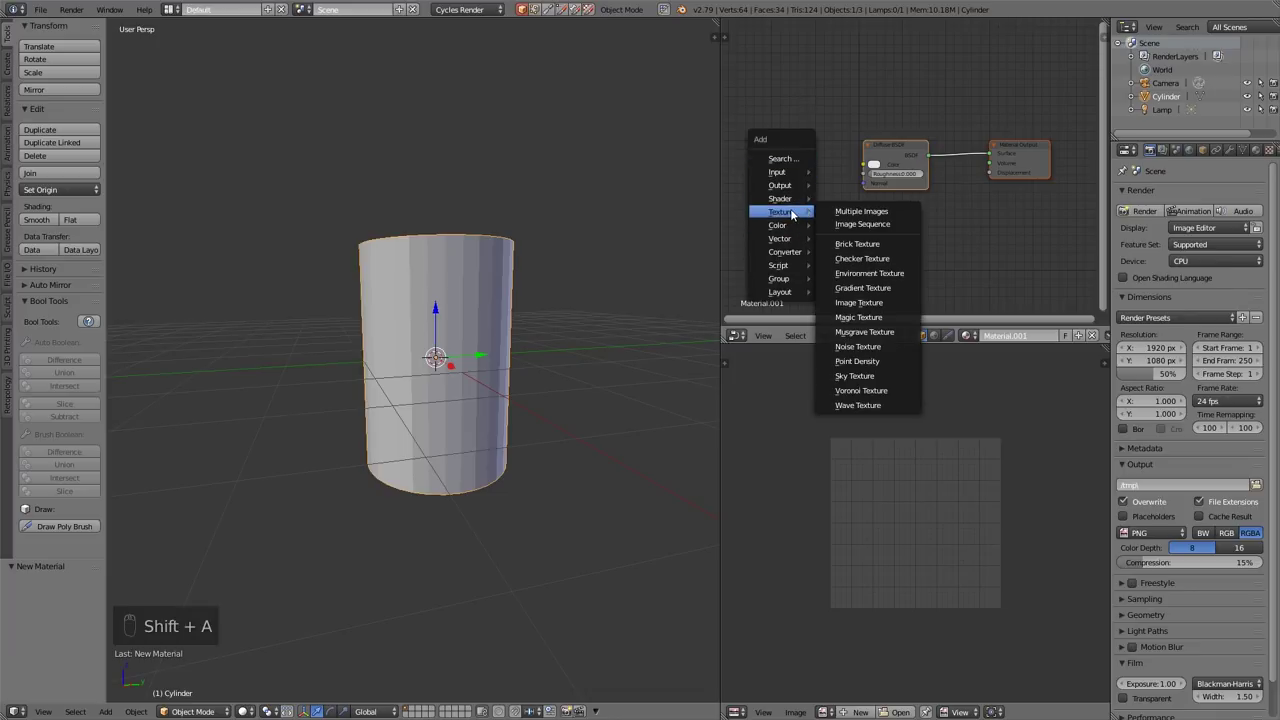
click(858, 302)
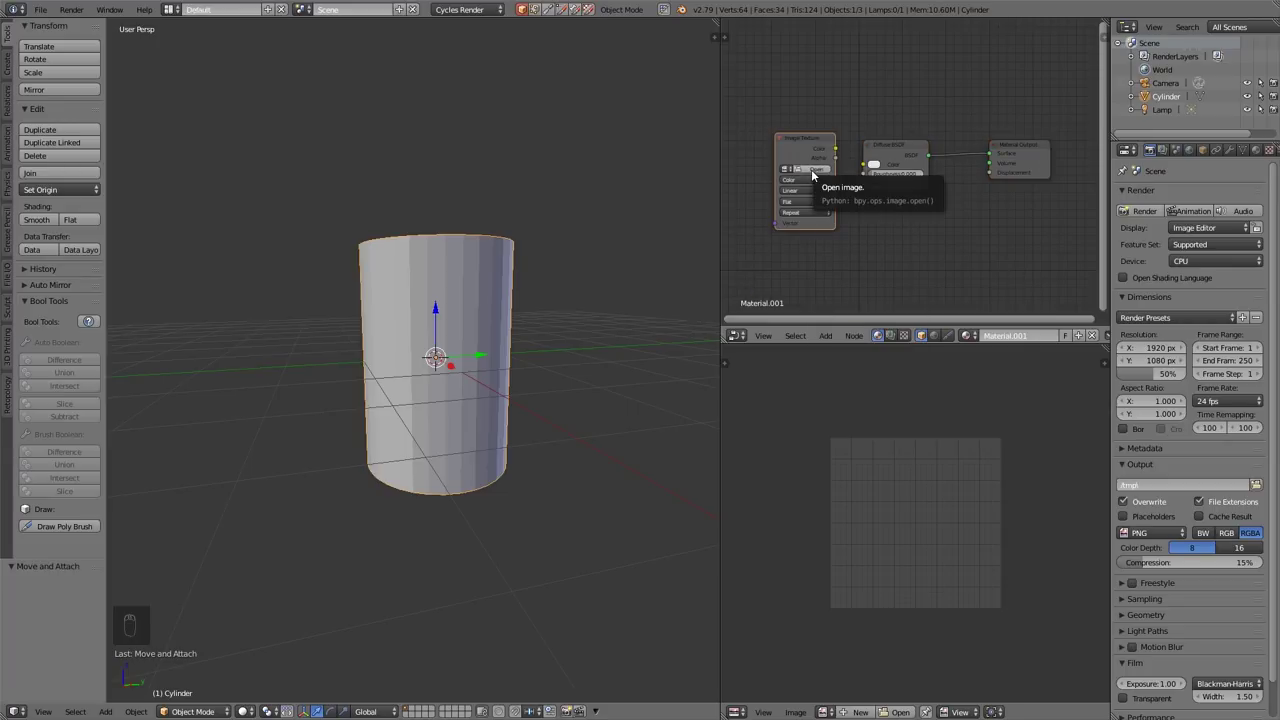
click(811, 169)
click(38, 387)
scroll(731, 714, down, 5)
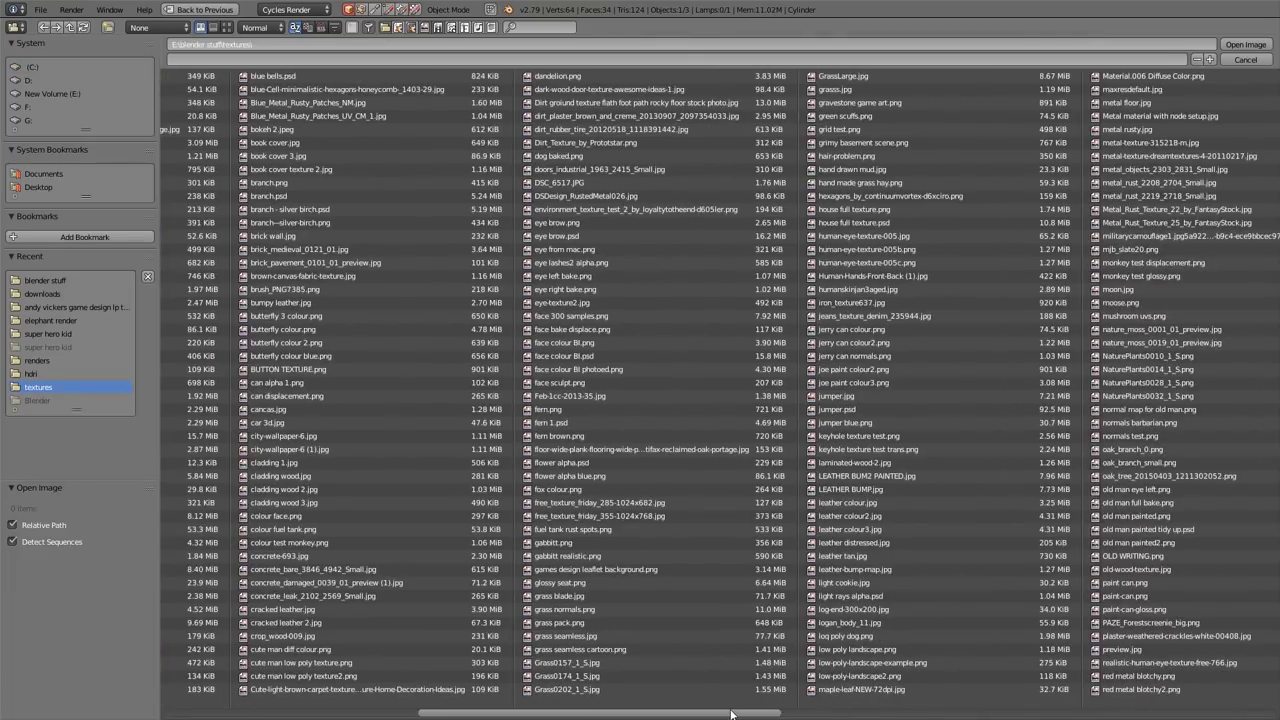
scroll(731, 714, down, 8)
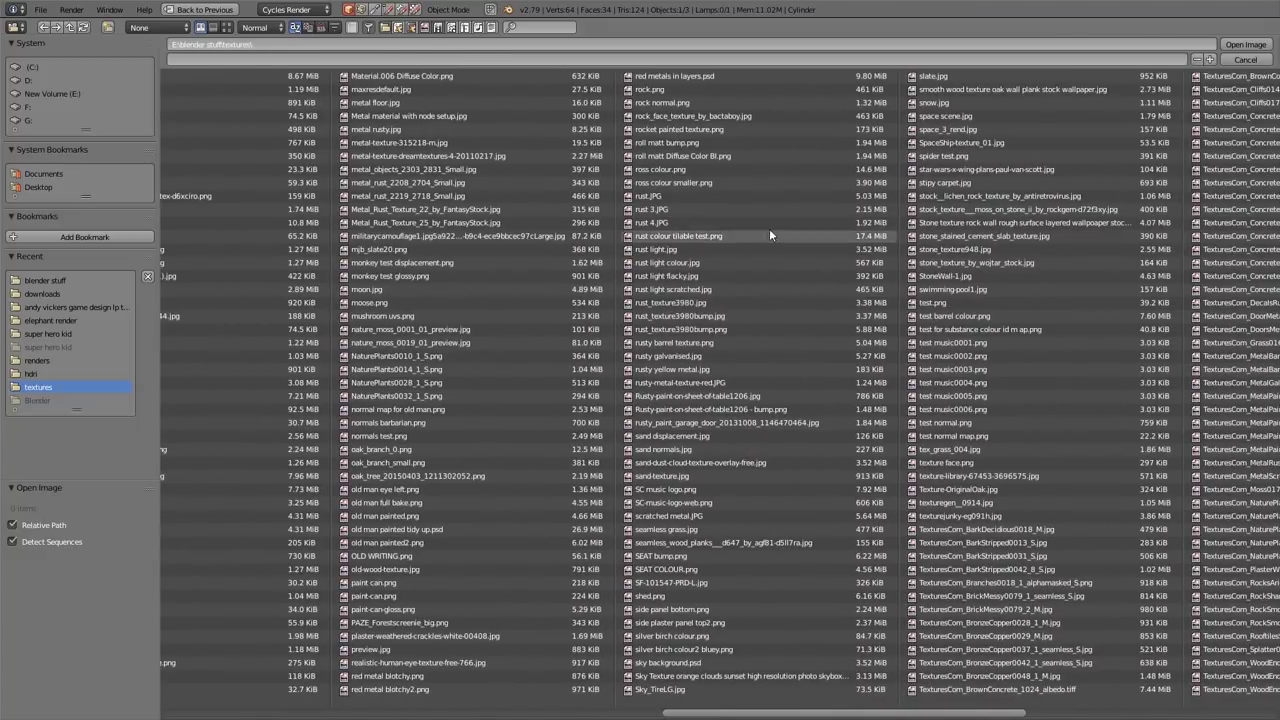
click(690, 342)
key(Return)
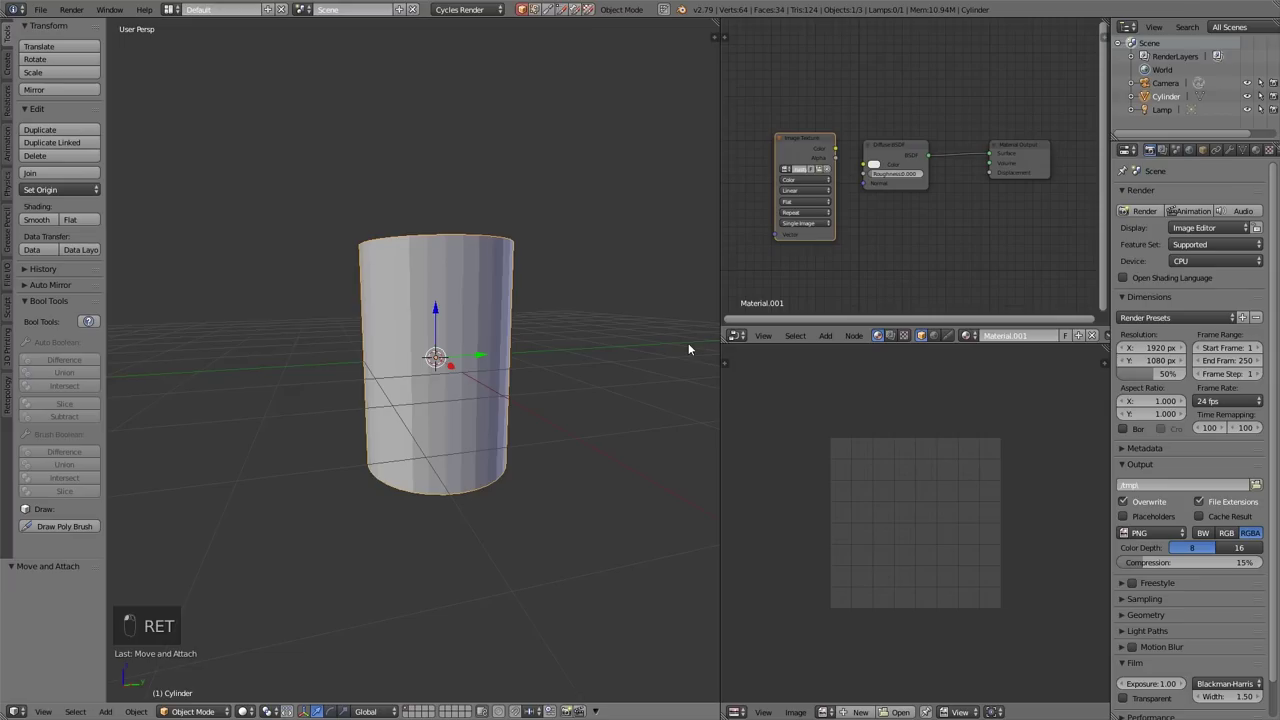
Show the rusty barrel texture in the image editor and wire its Color into the Diffuse BSDF
click(786, 151)
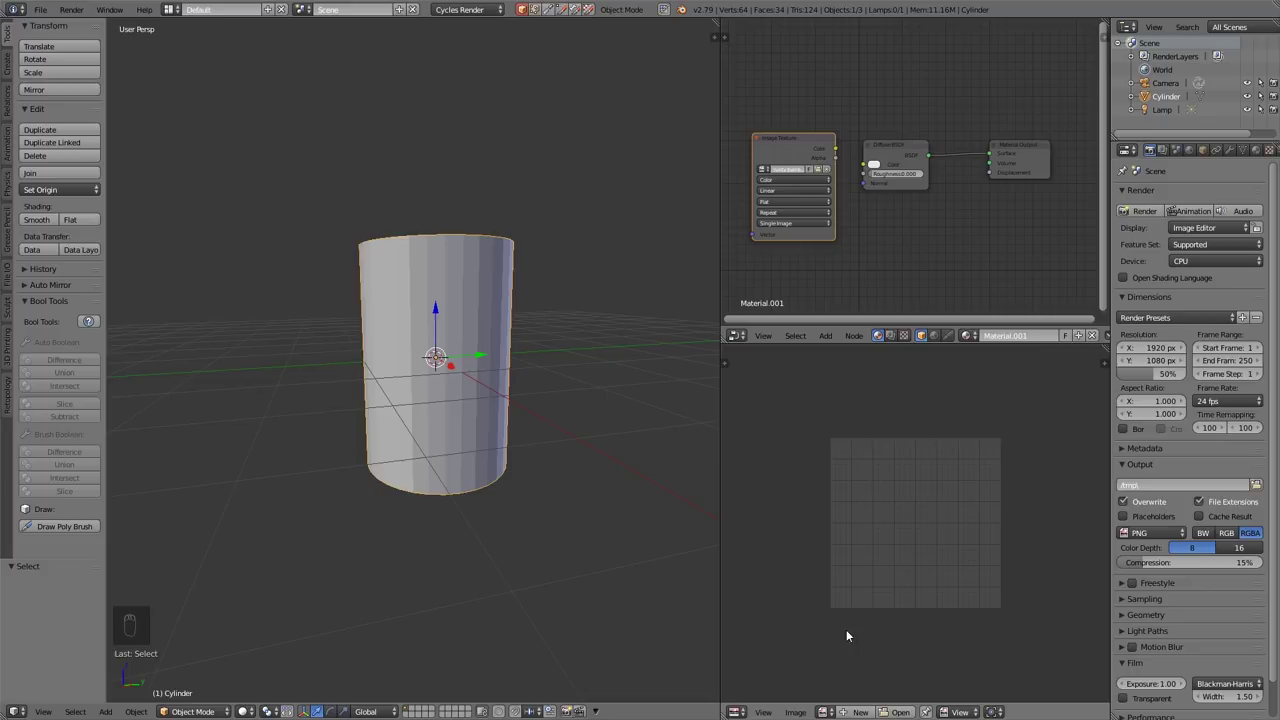
click(826, 711)
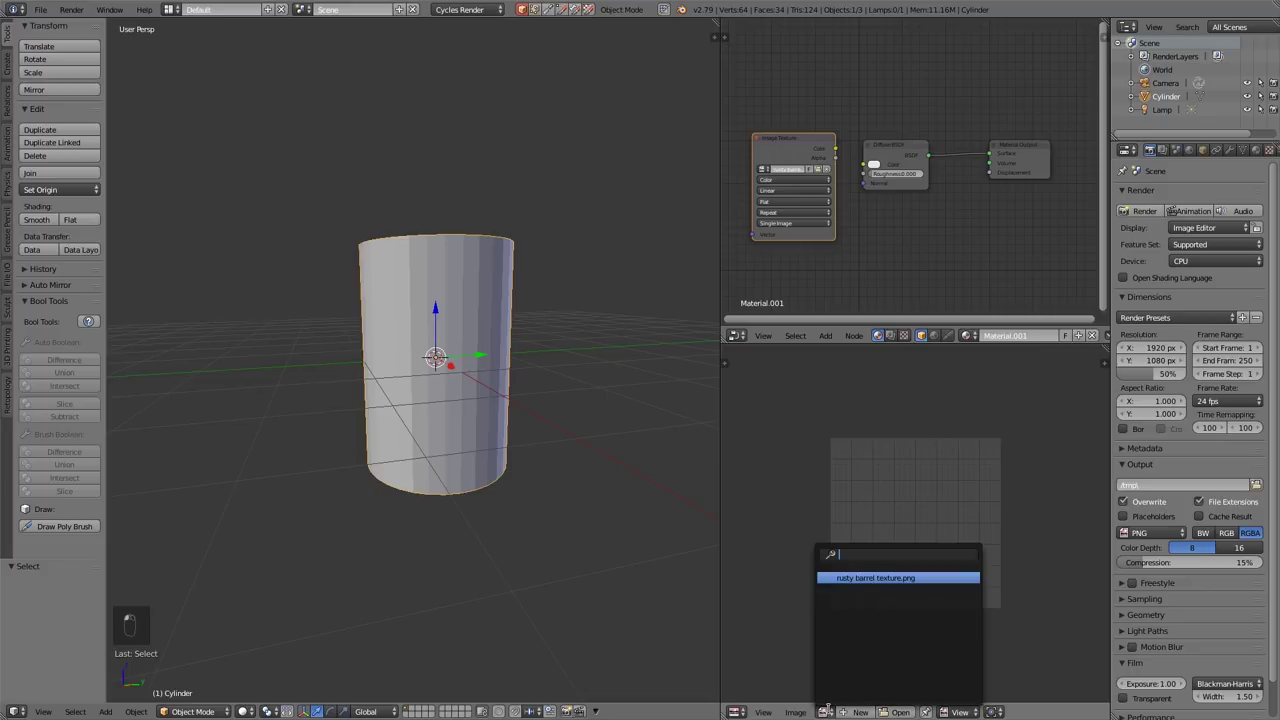
click(857, 578)
scroll(915, 542, down, 5)
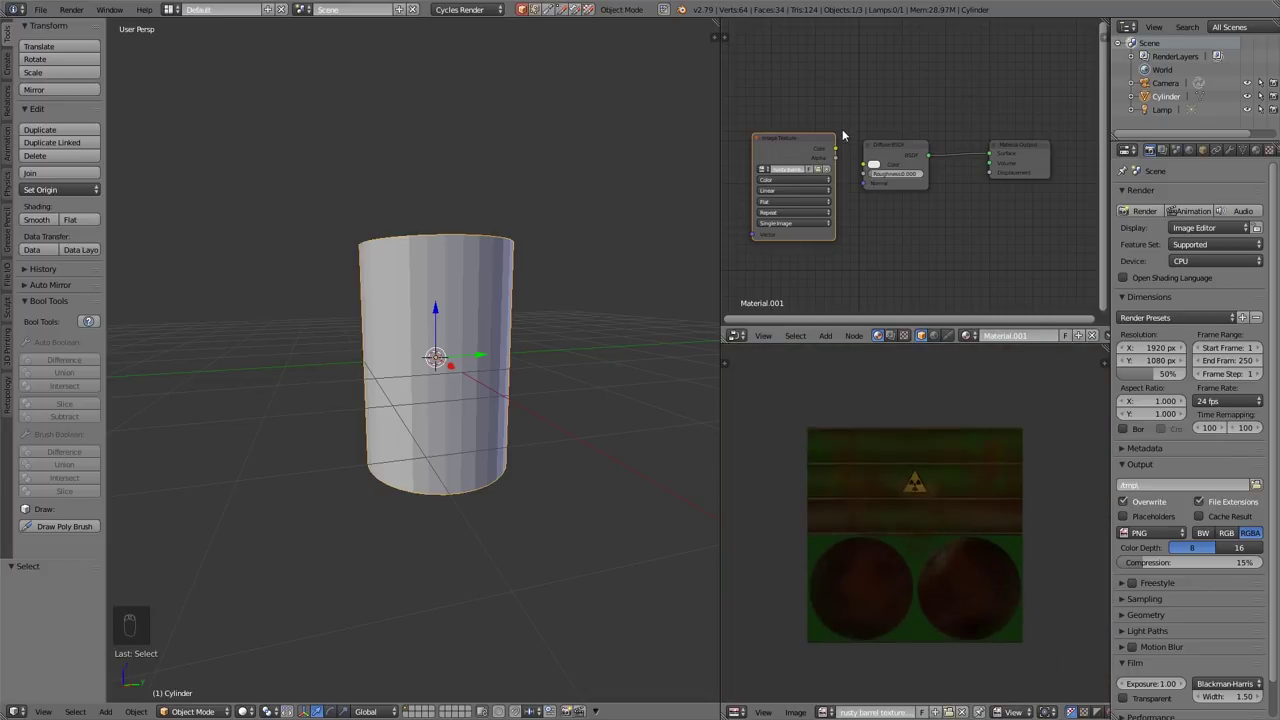
drag(834, 148, 864, 166)
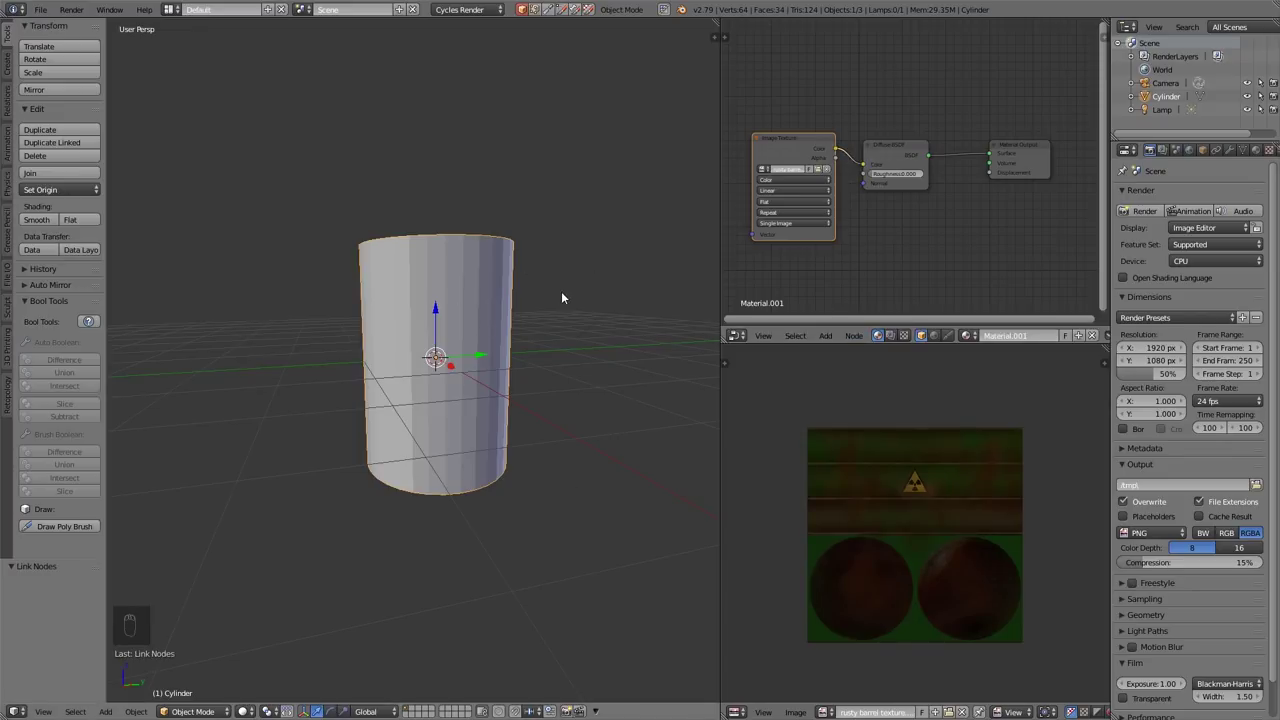
middle_drag(561, 297, 571, 314)
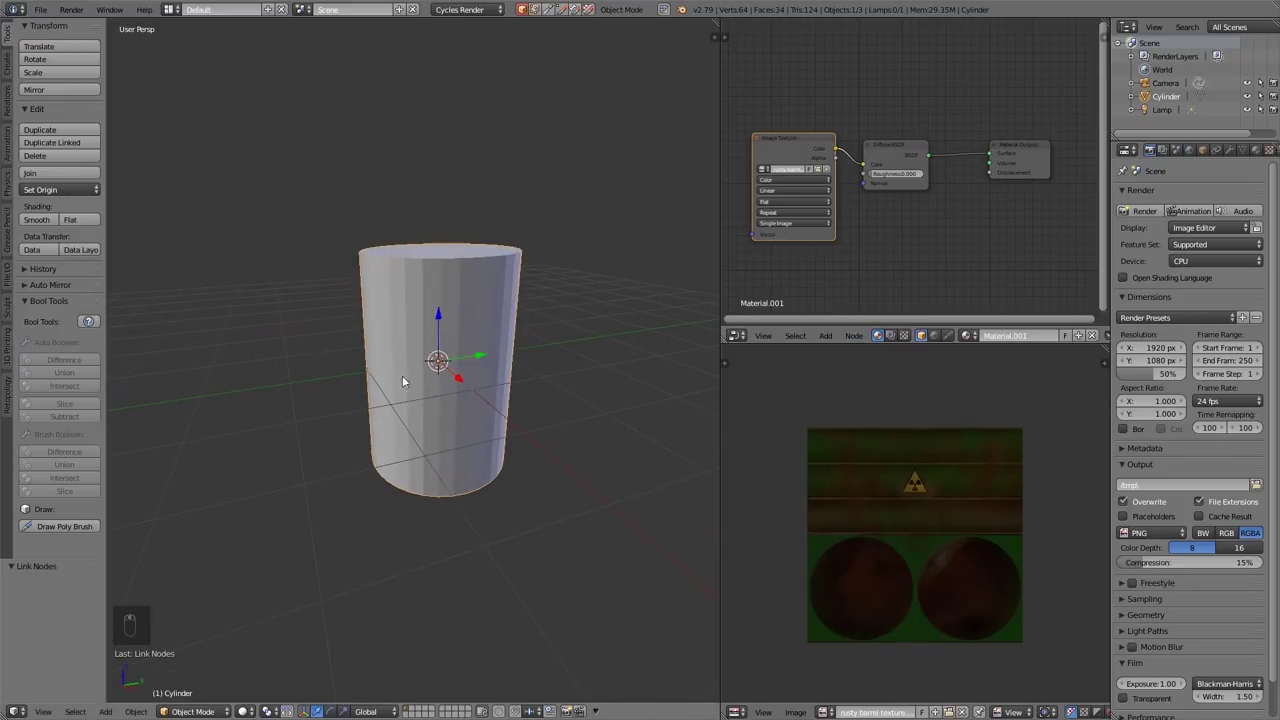
click(246, 711)
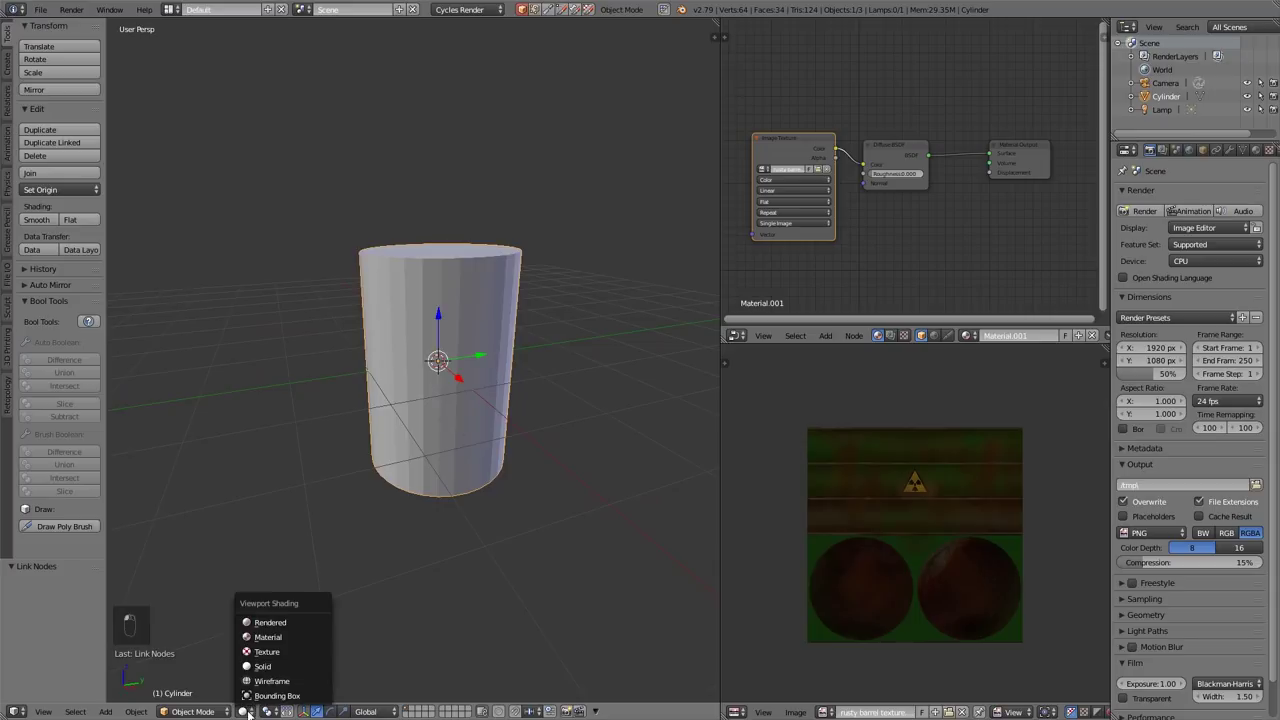
click(262, 651)
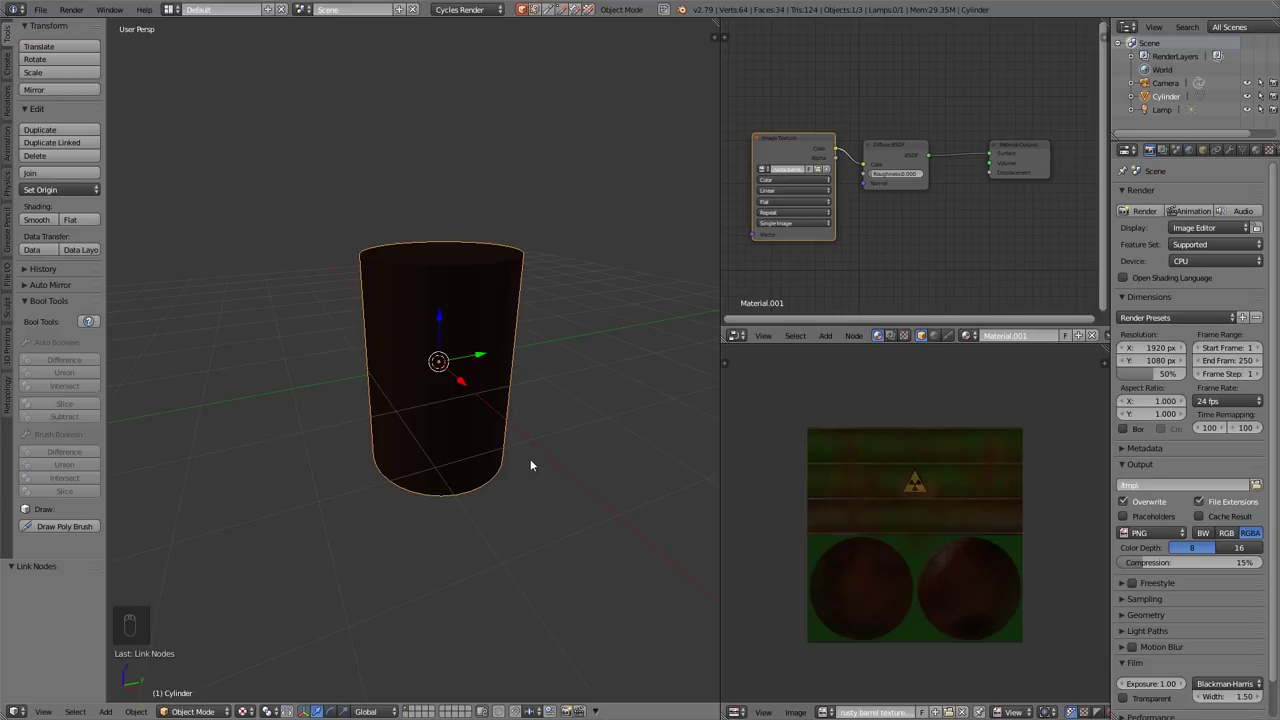
click(243, 711)
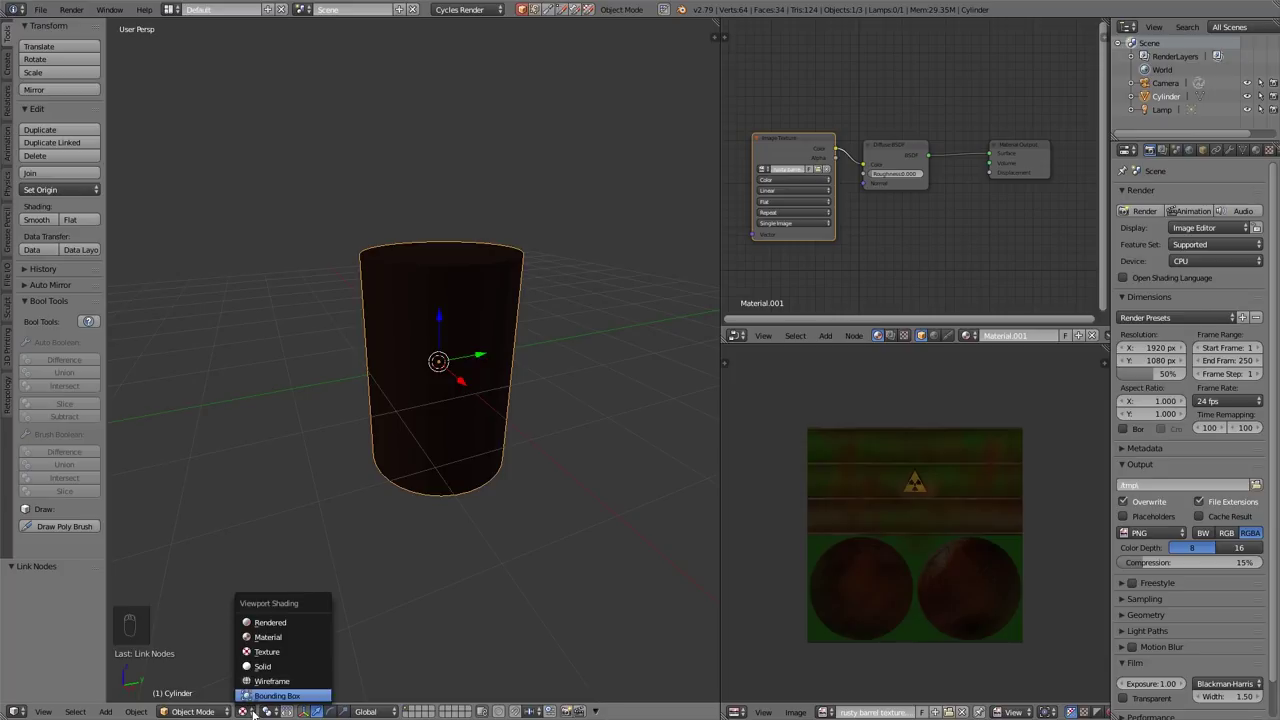
click(270, 663)
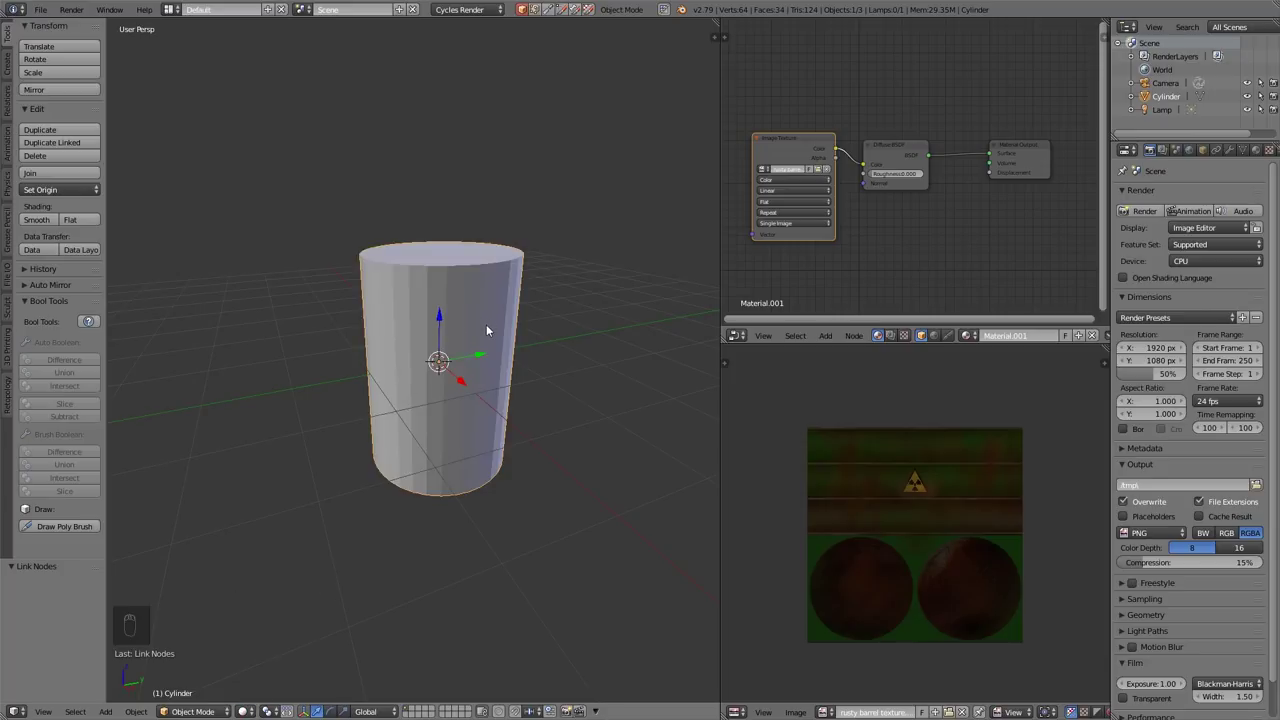
In Edit Mode, select only the cylinder's top and bottom rim edge loops
key(Tab)
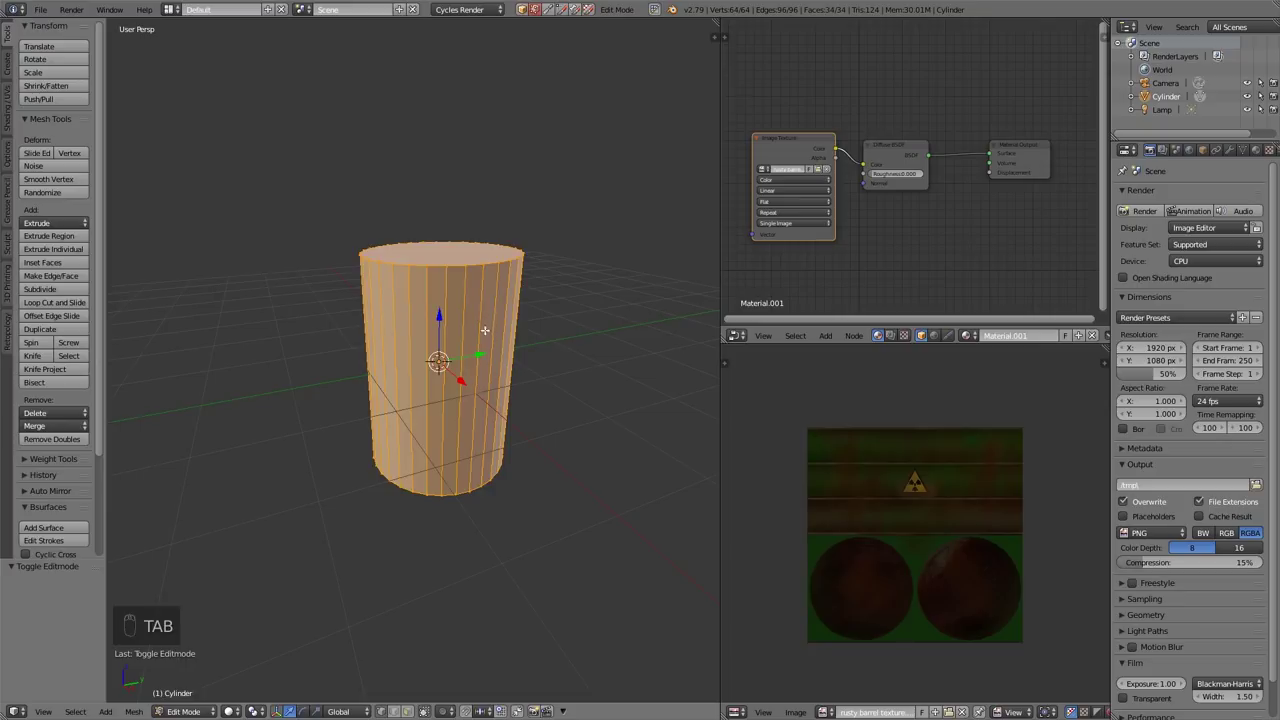
key(ctrl+shift+z)
key(a)
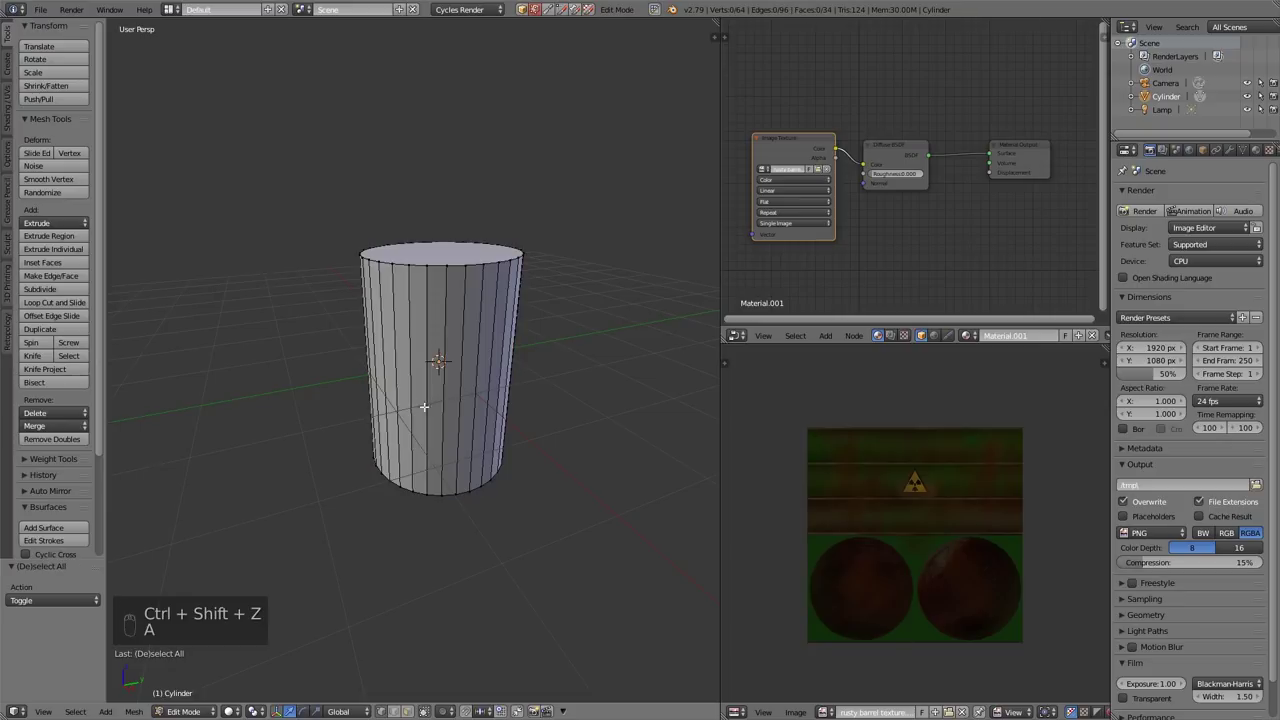
alt+right_click(439, 262)
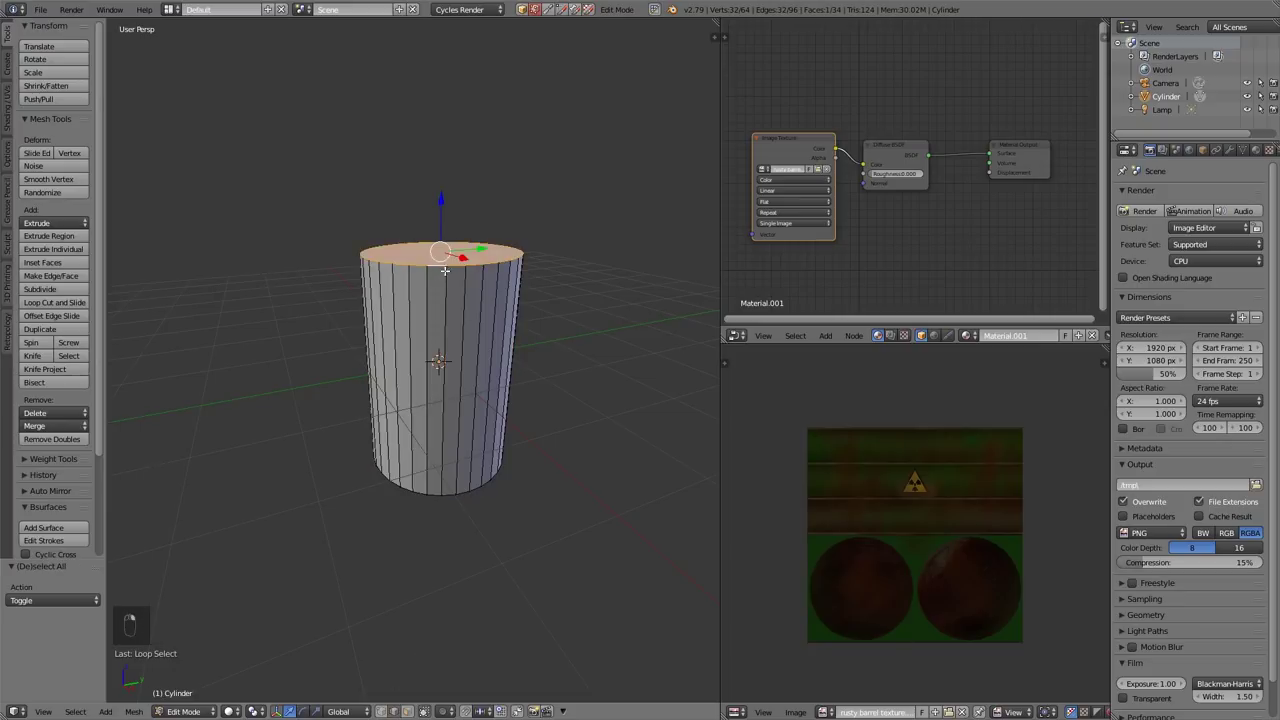
alt+shift+right_click(434, 497)
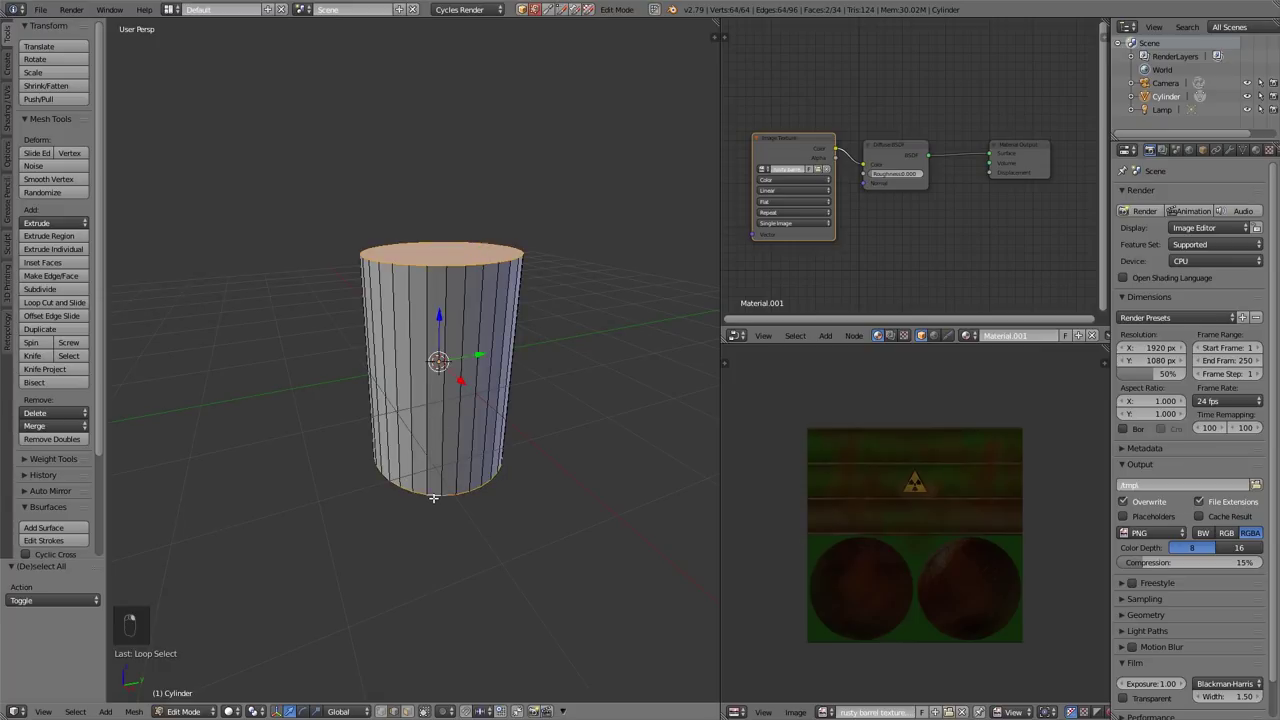
middle_drag(450, 490, 534, 405)
Bevel the top and bottom rims with 2 segments at an offset of 0.026
key(ctrl+b)
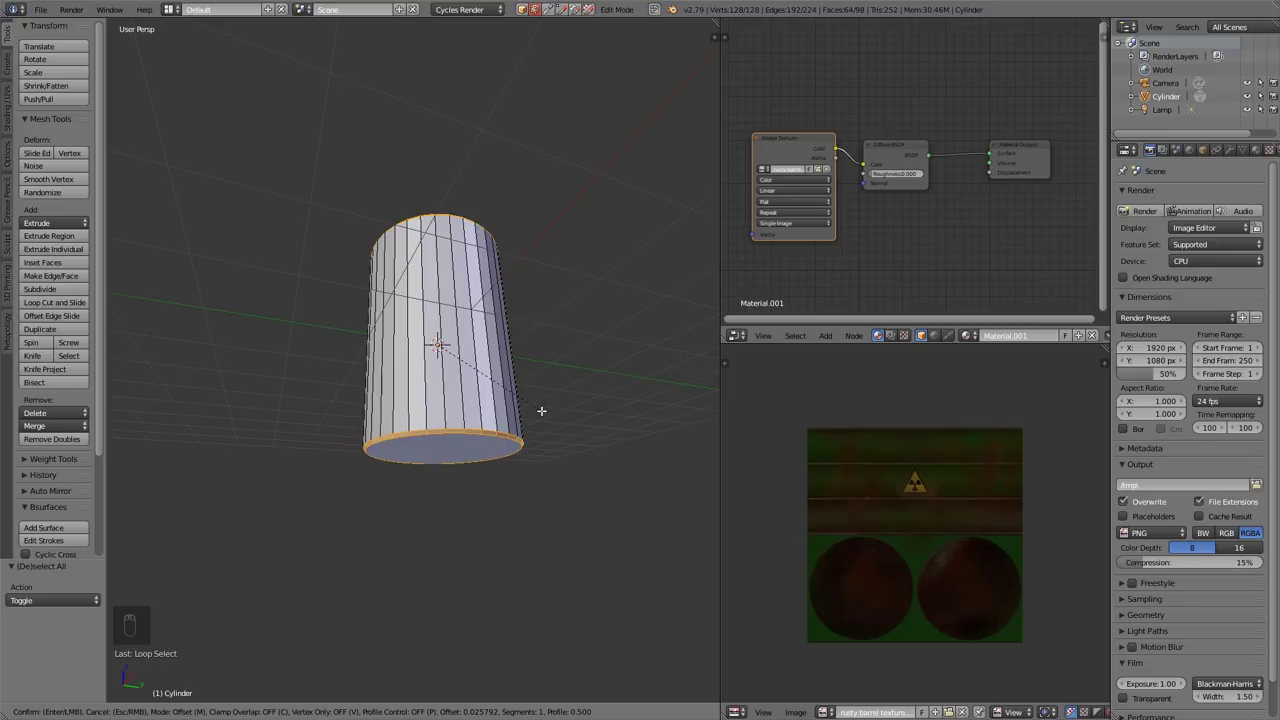
scroll(541, 410, up, 1)
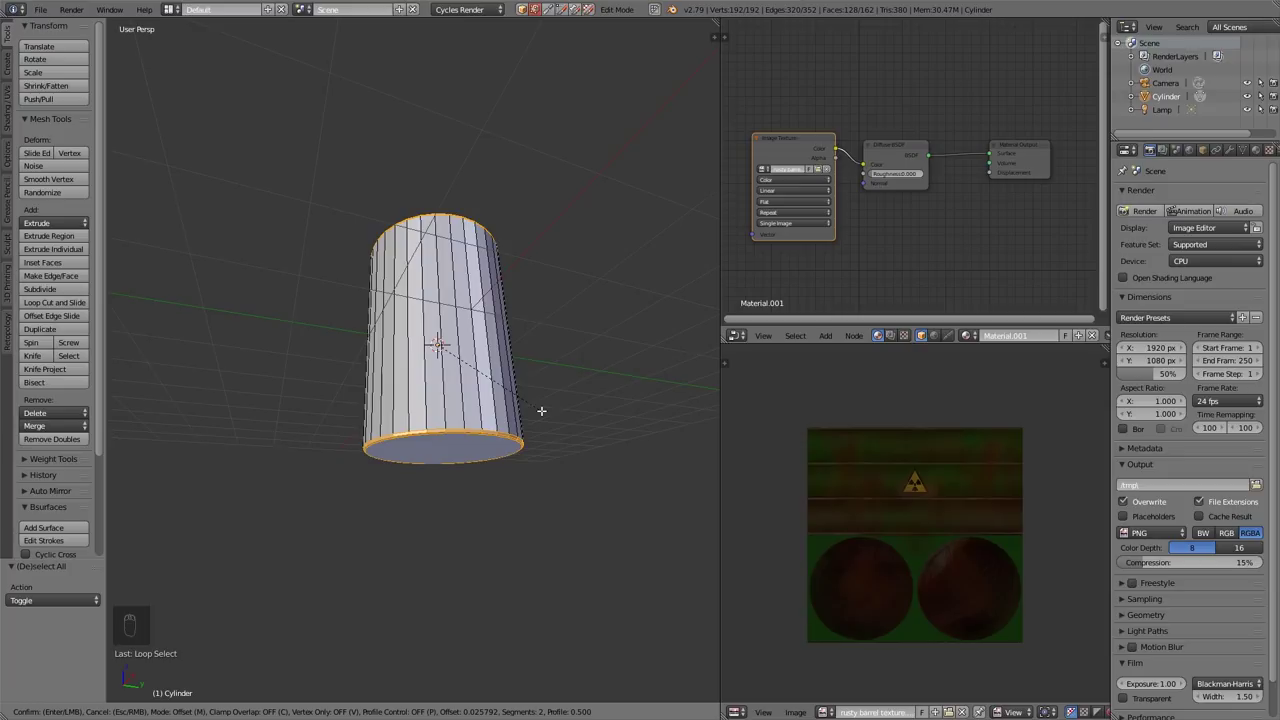
click(541, 410)
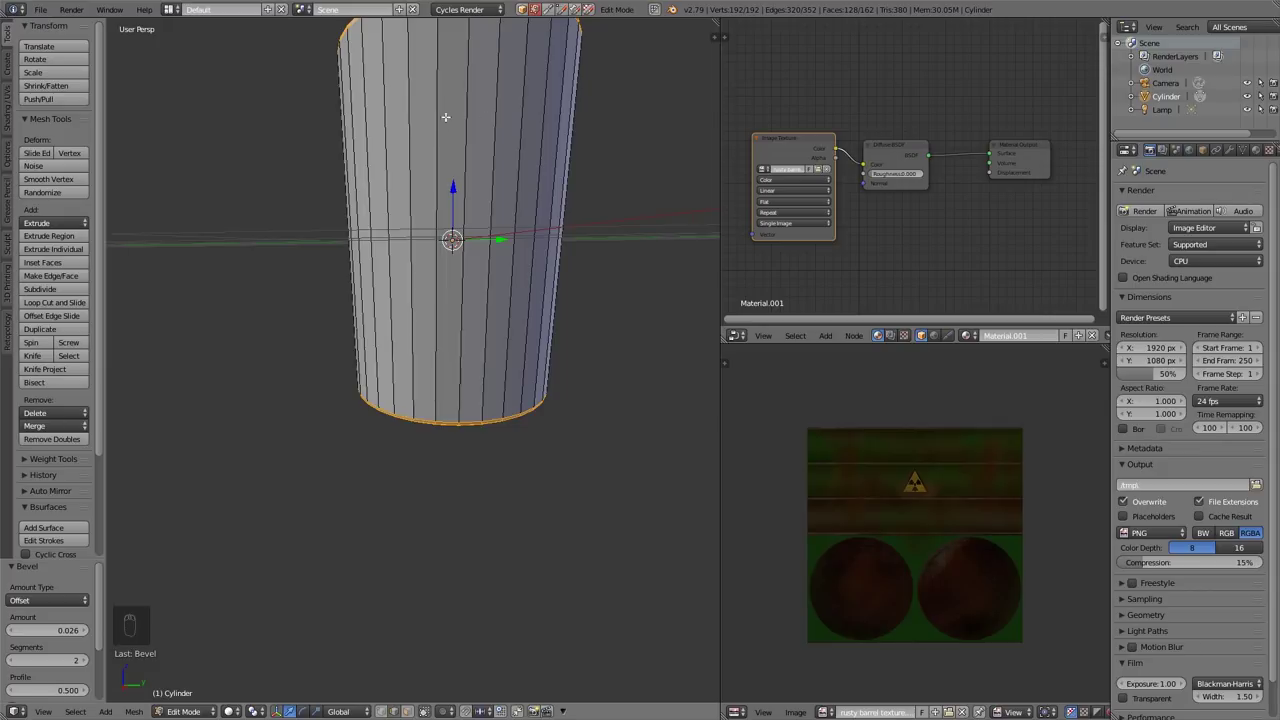
Add two loop cuts around the cylinder's middle
key(ctrl+r)
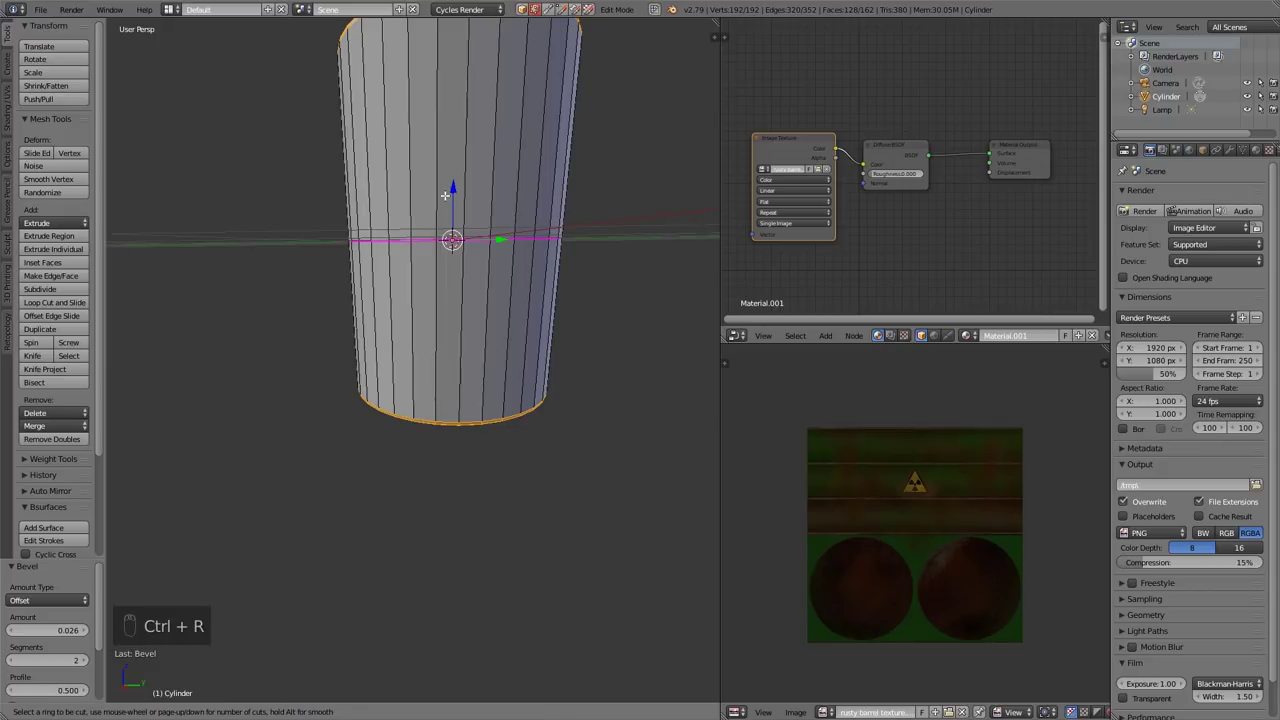
scroll(445, 195, up, 1)
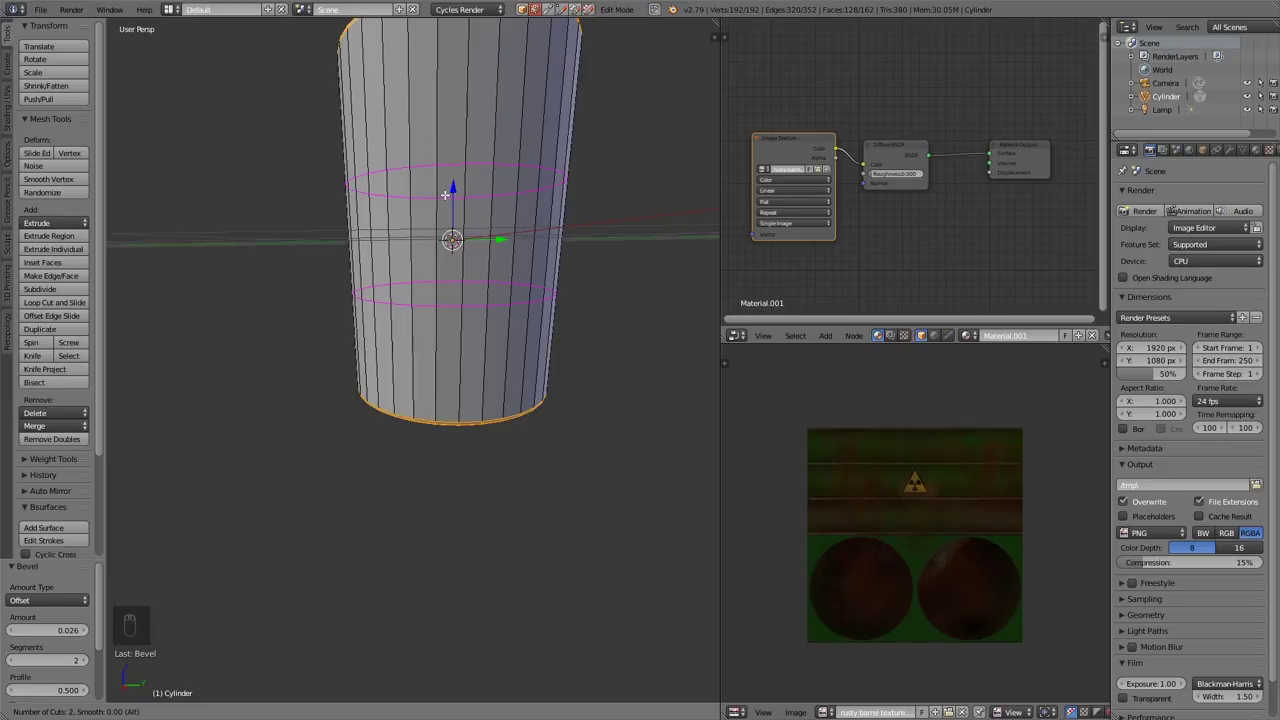
click(445, 195)
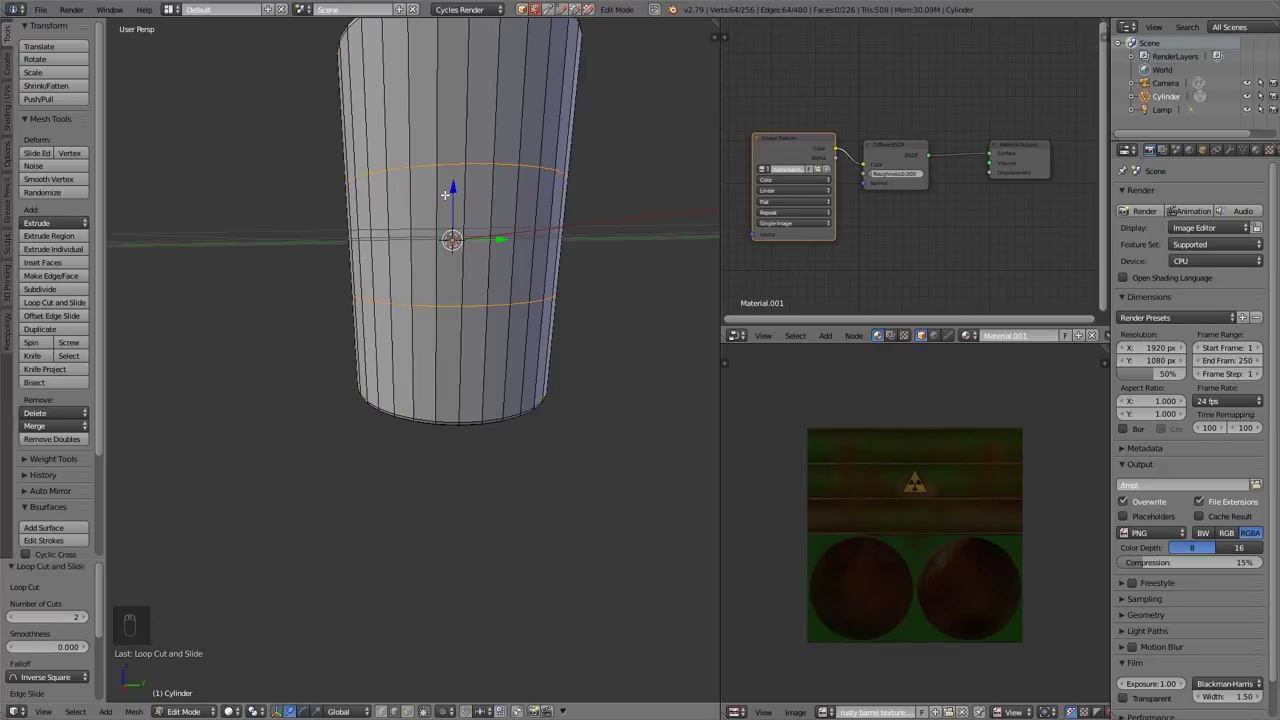
middle_drag(640, 250, 597, 207)
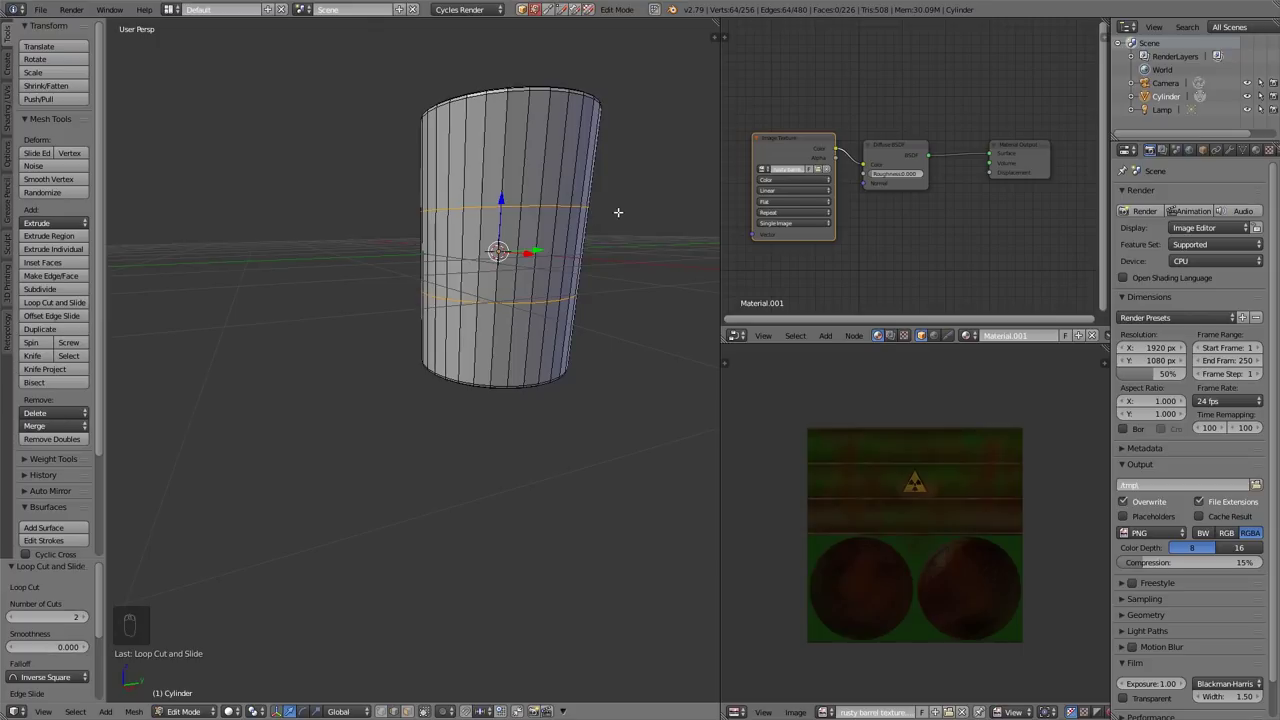
Bevel the two new loops into 2-segment bands at offset 0.026
key(ctrl+b)
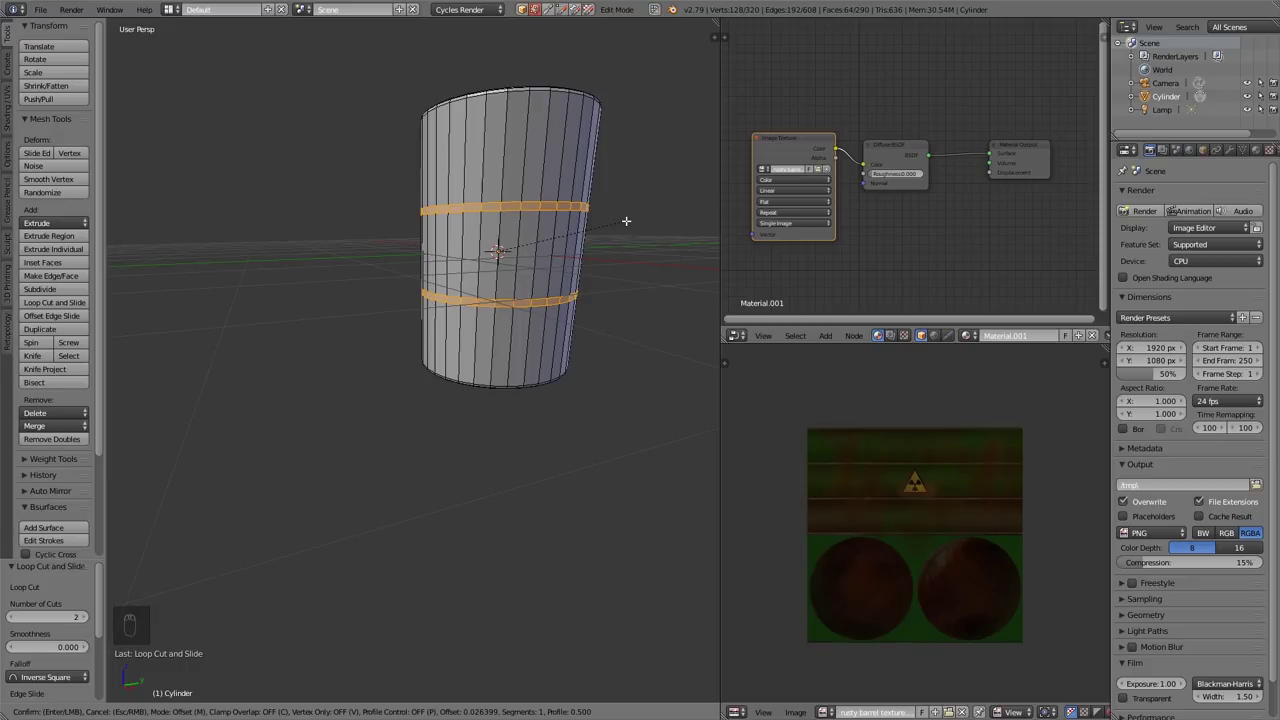
scroll(626, 220, up, 1)
click(626, 220)
Select the centre loops of the upper and lower middle bands
alt+right_click(512, 206)
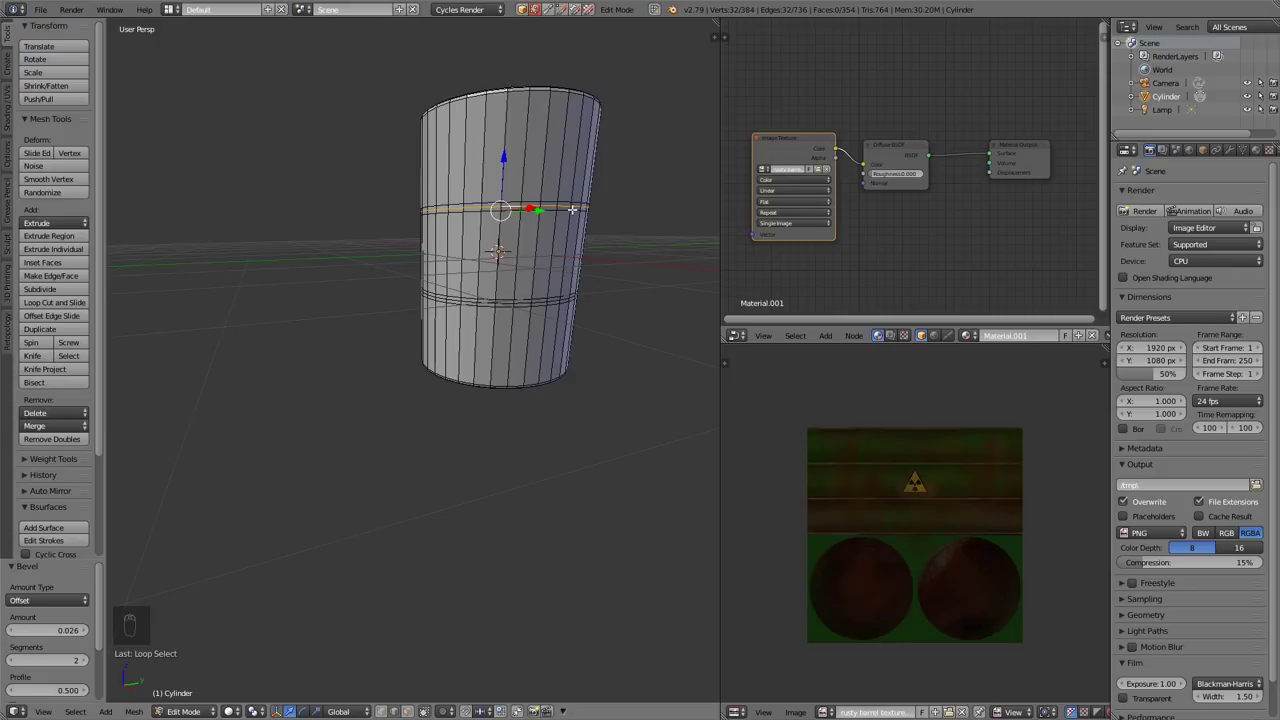
alt+shift+right_click(502, 303)
key(s)
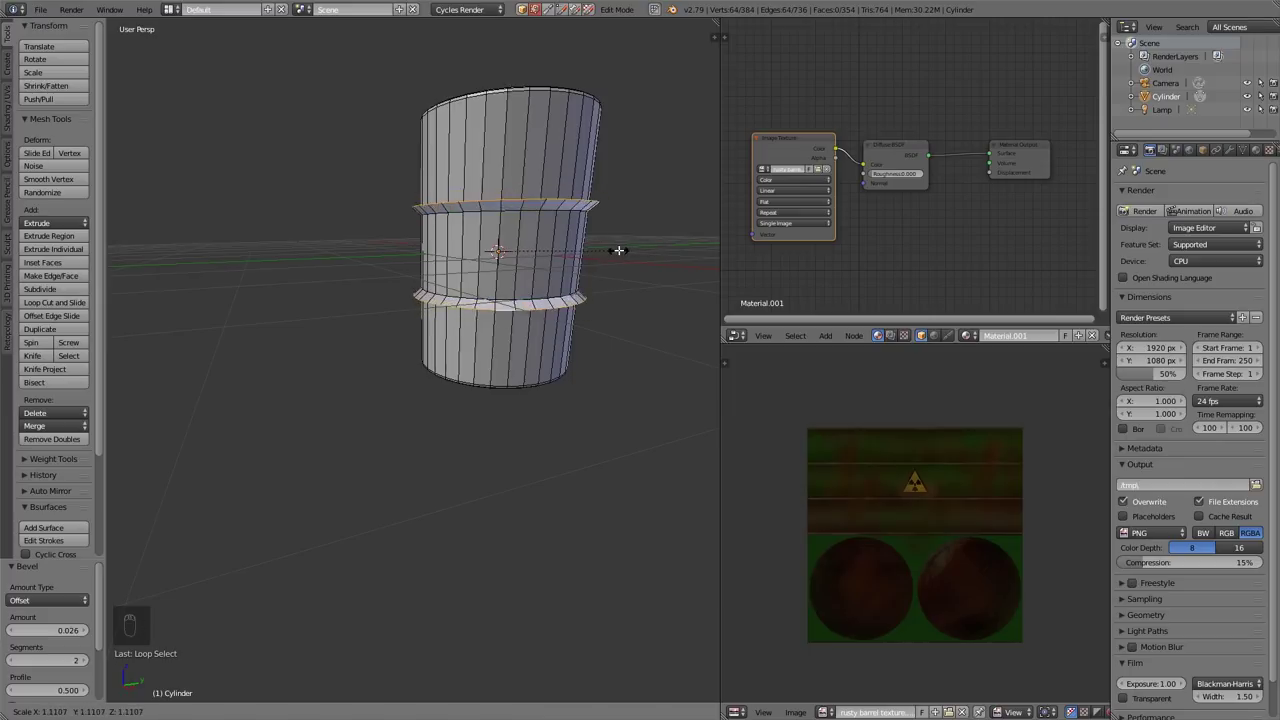
right_click(628, 250)
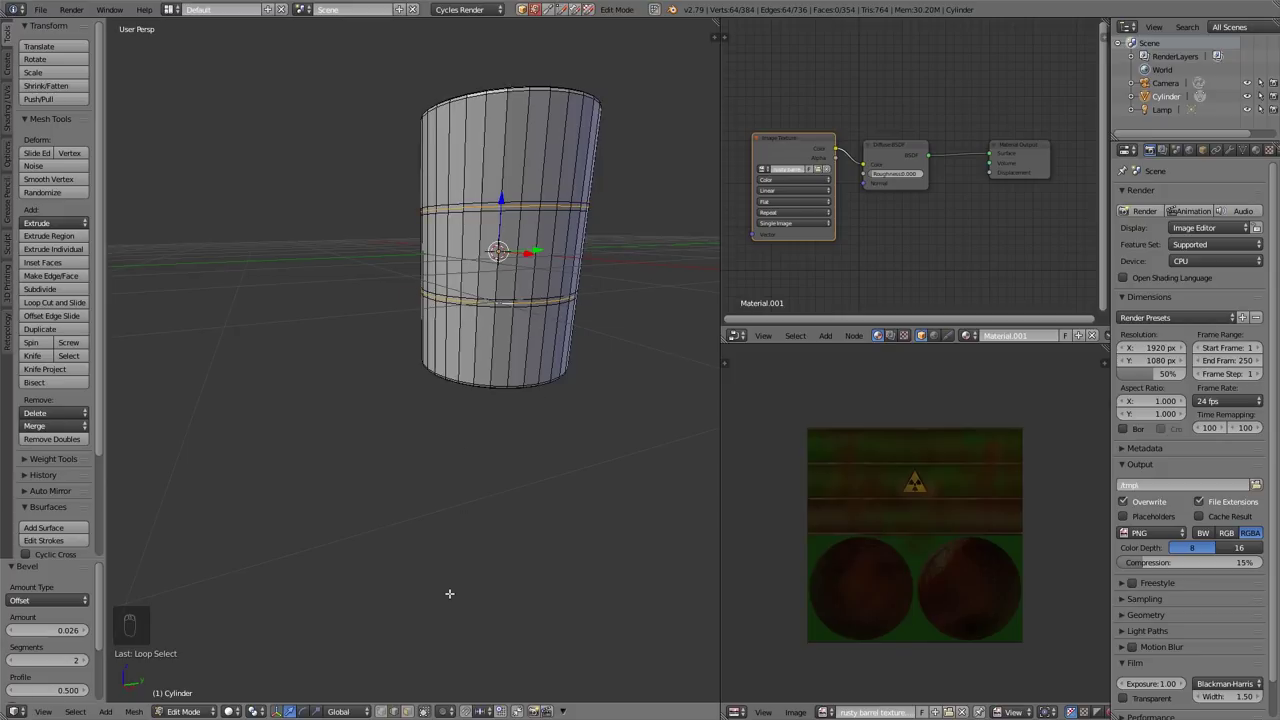
Set the pivot to Individual Origins and scale the band loops outward to 1.033
click(257, 712)
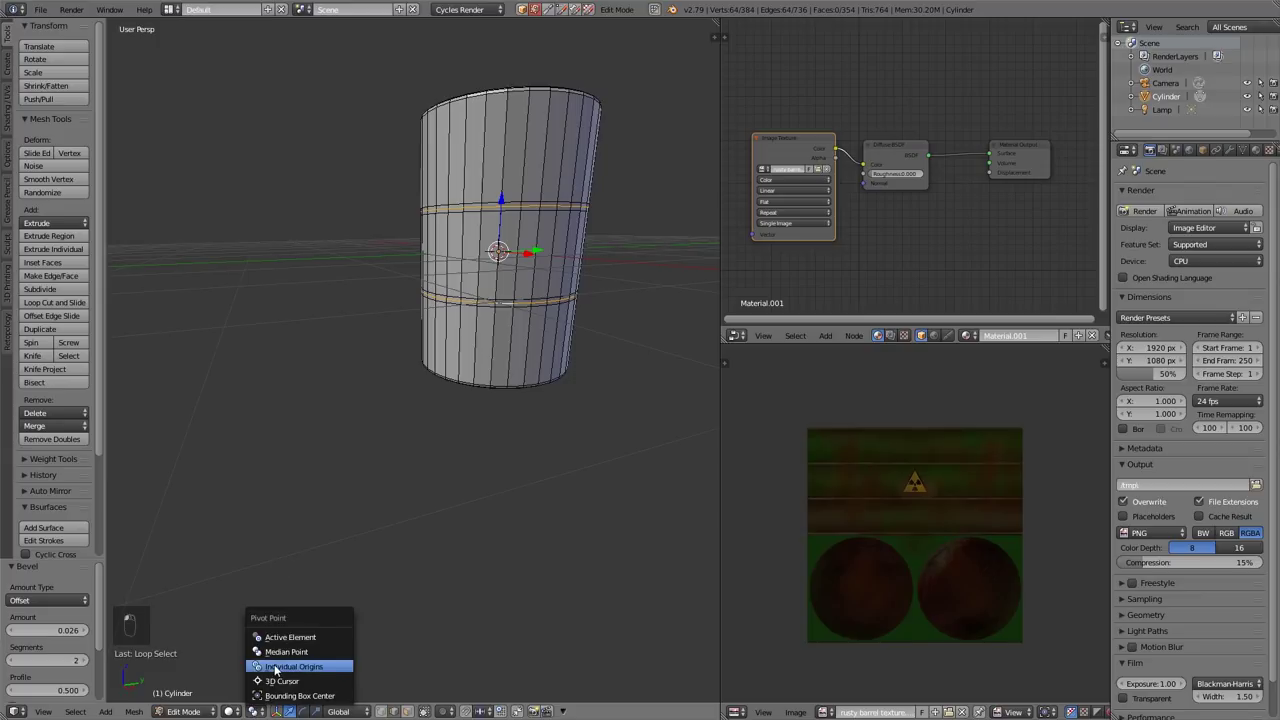
click(280, 672)
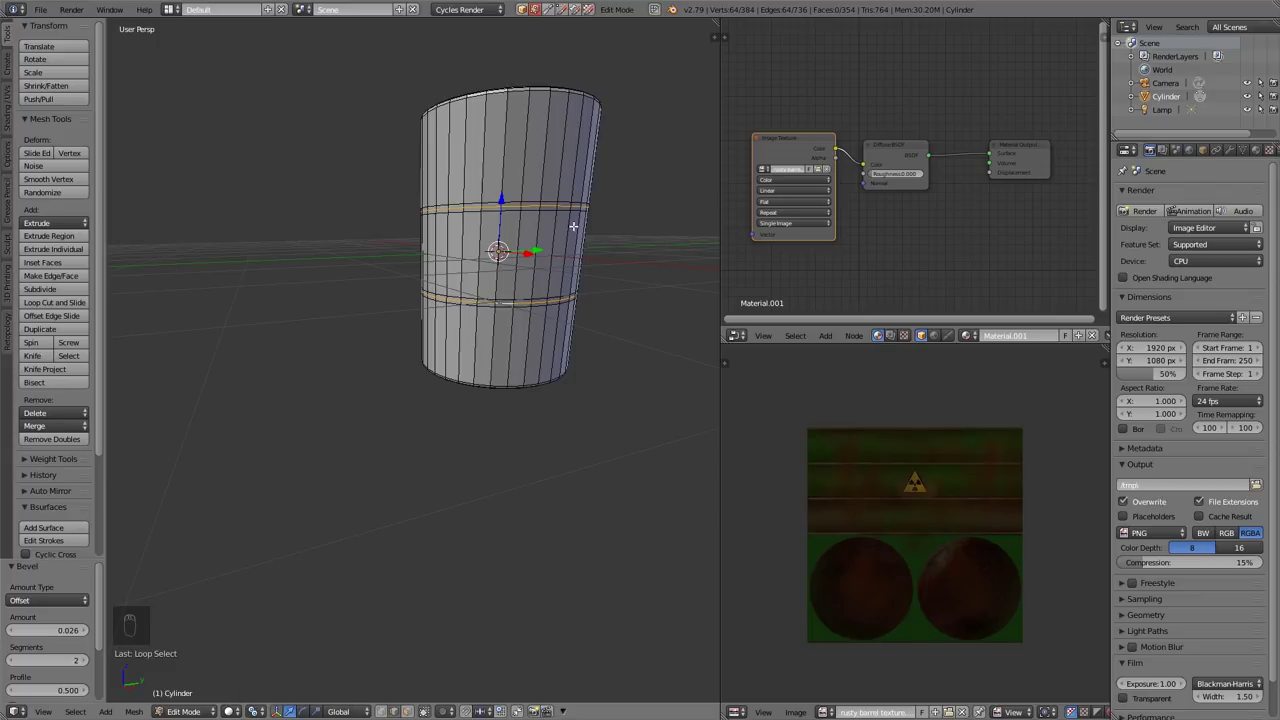
key(s)
click(610, 230)
middle_drag(610, 230, 468, 284)
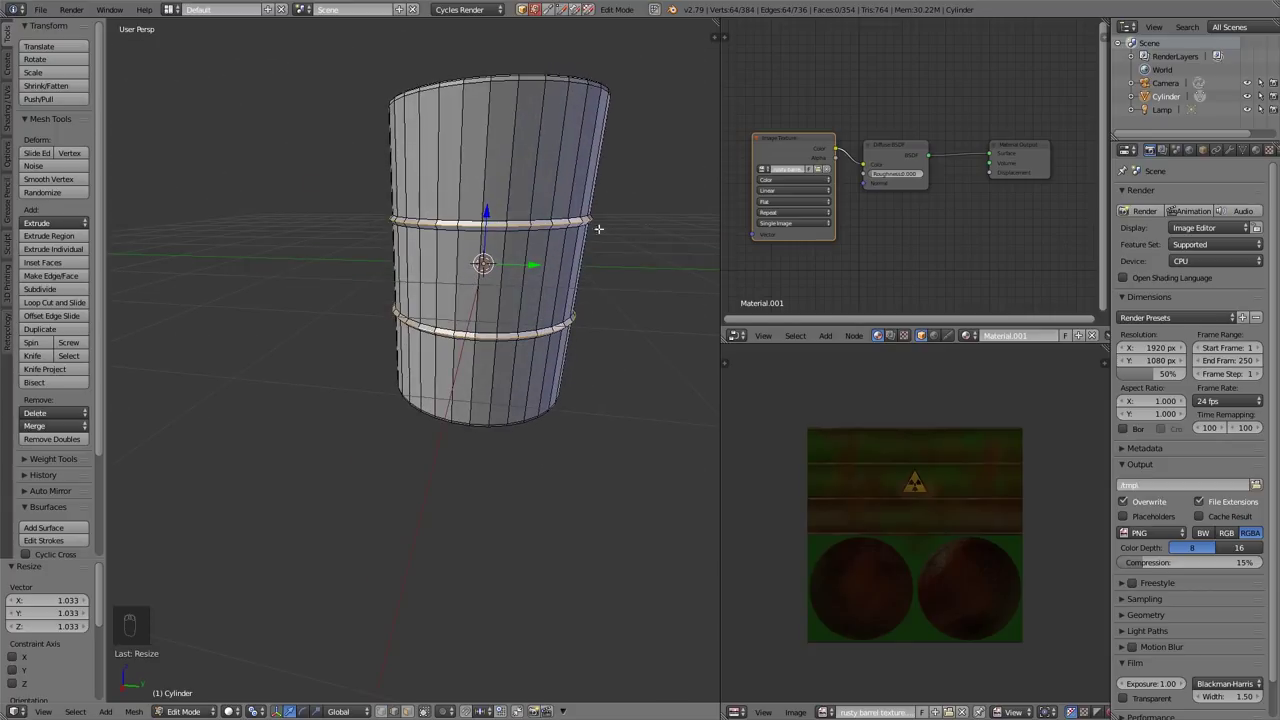
middle_drag(594, 229, 540, 200)
In face select mode, inset and extrude the barrel's top face
key(ctrl+Tab)
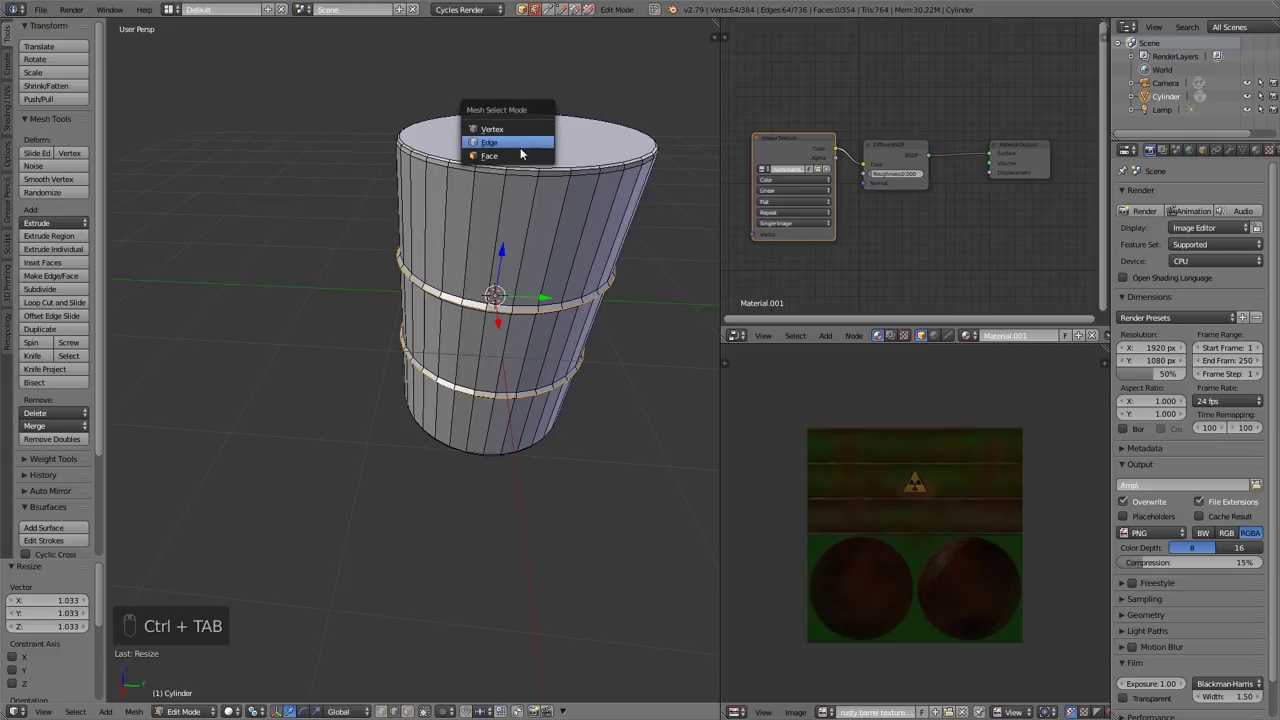
click(500, 156)
click(571, 131)
middle_drag(571, 131, 613, 137)
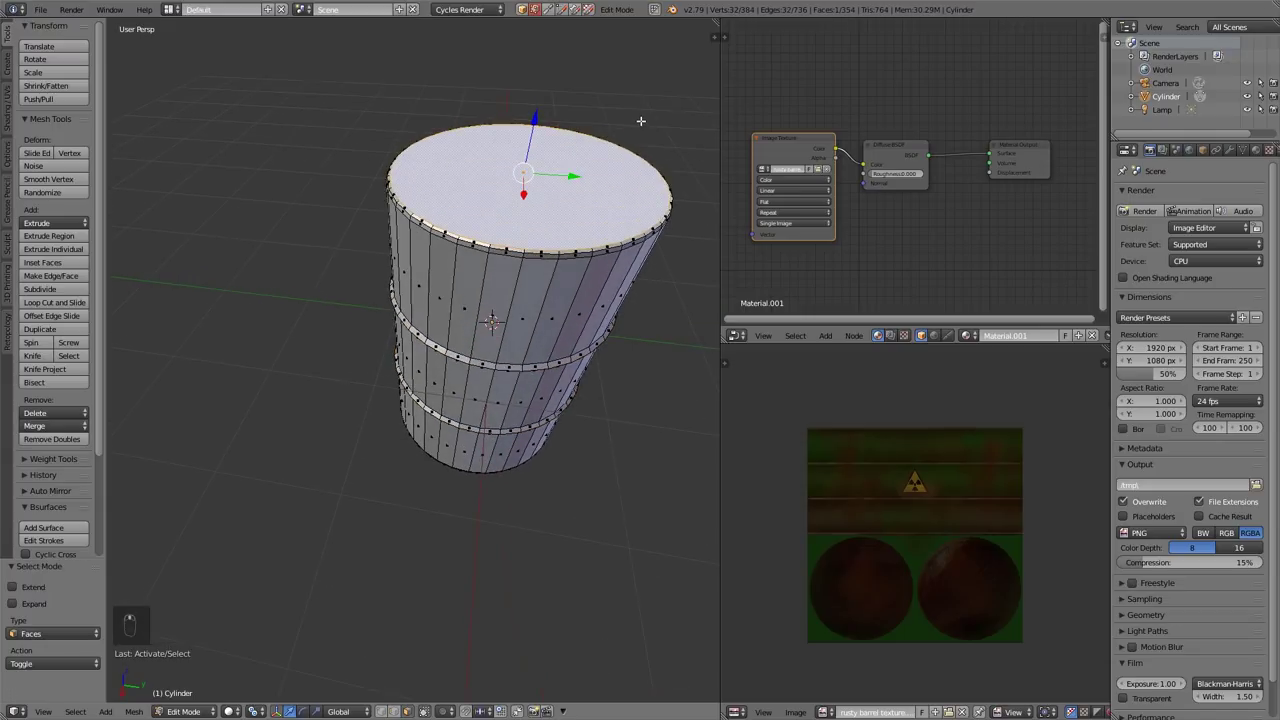
key(i)
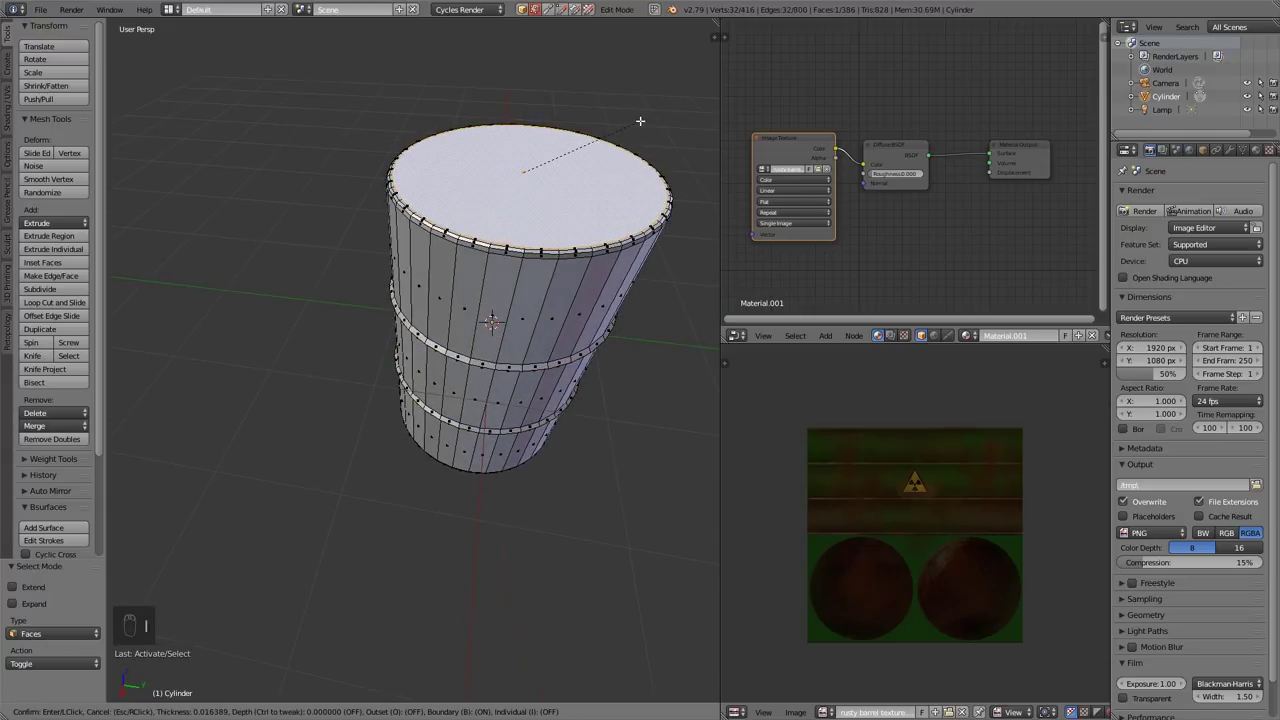
click(640, 121)
key(e)
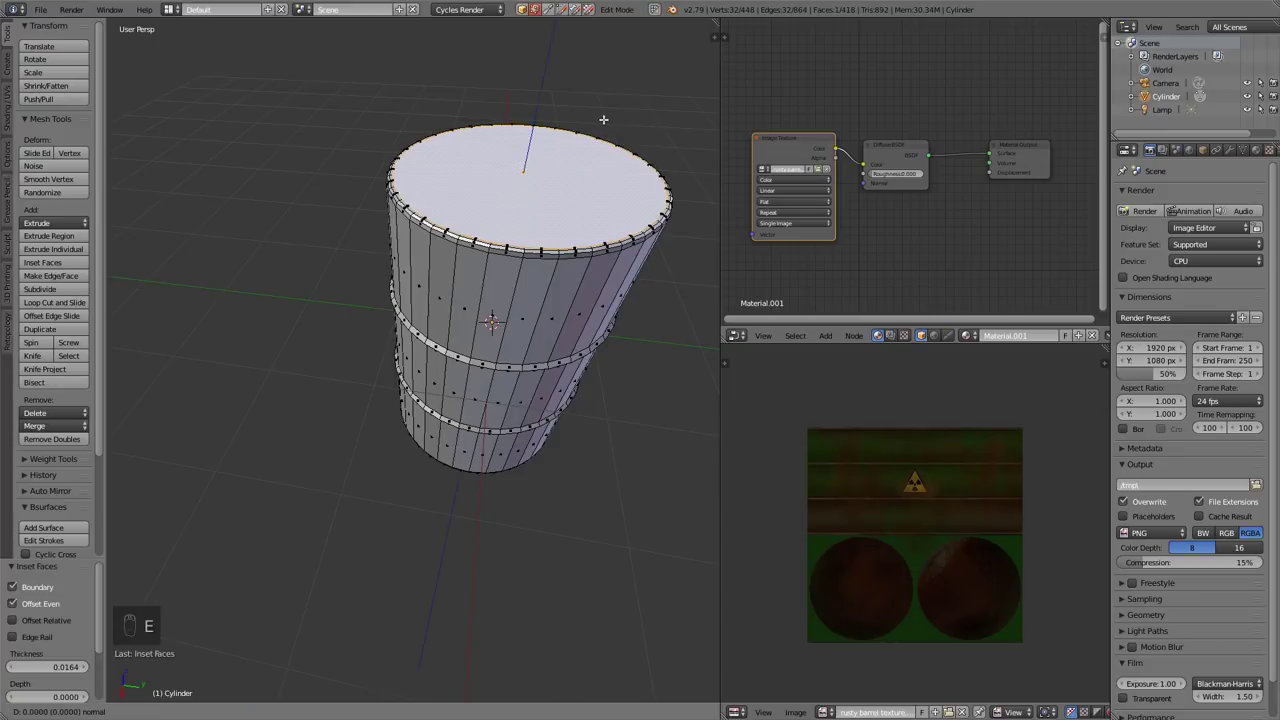
click(603, 120)
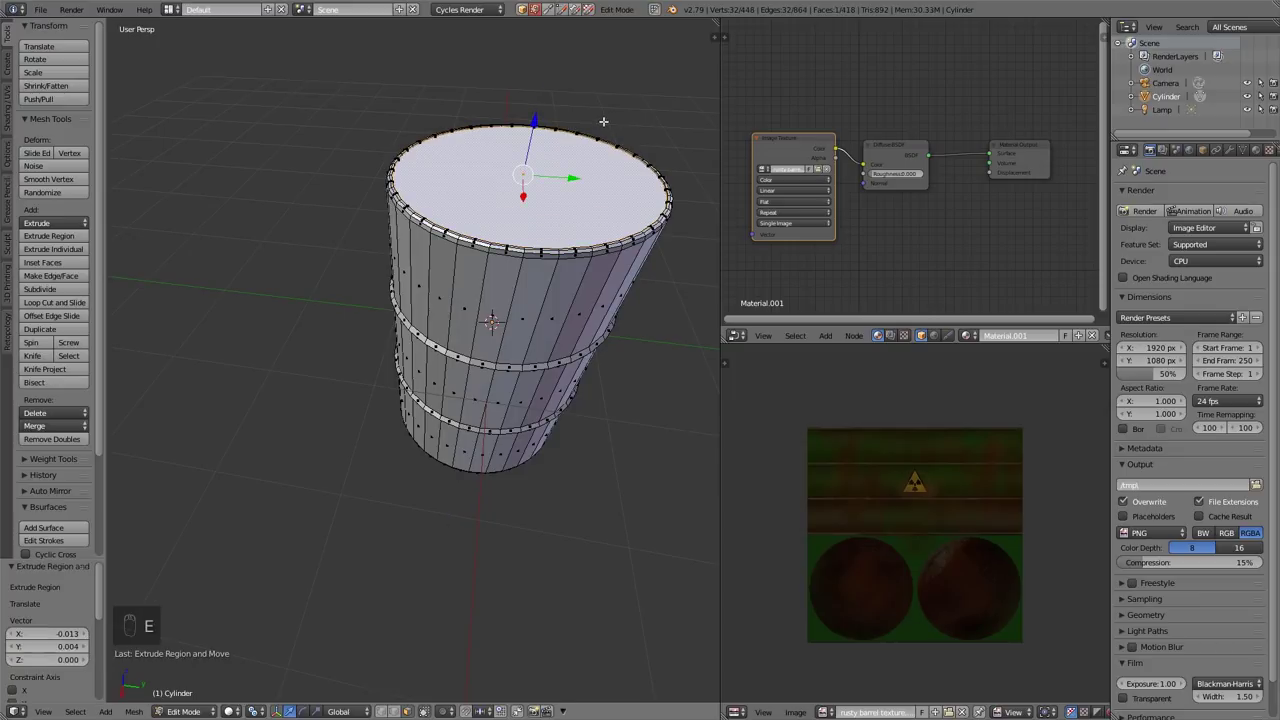
middle_drag(603, 122, 563, 74)
Extrude the bottom face, shrink it to 0.981 and recess it 0.033 along Z
right_click(484, 287)
scroll(565, 284, up, 3)
middle_drag(565, 284, 563, 220)
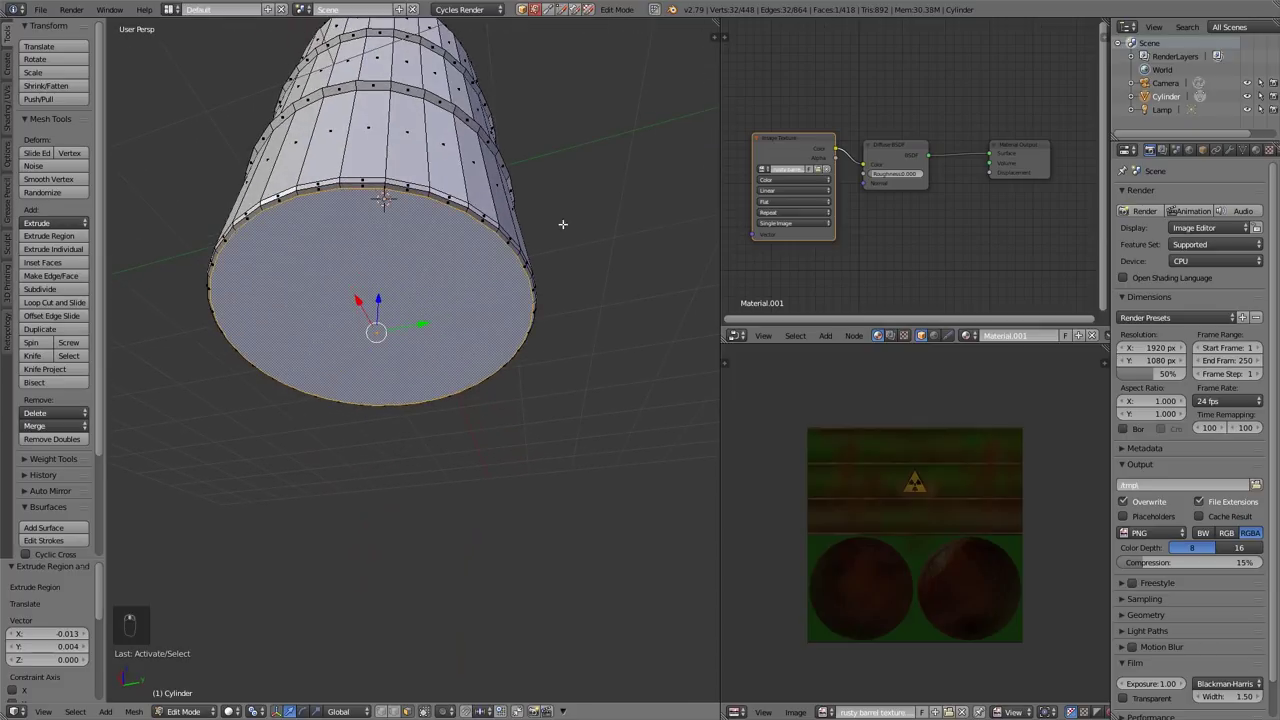
key(e)
right_click(606, 191)
key(g)
key(z)
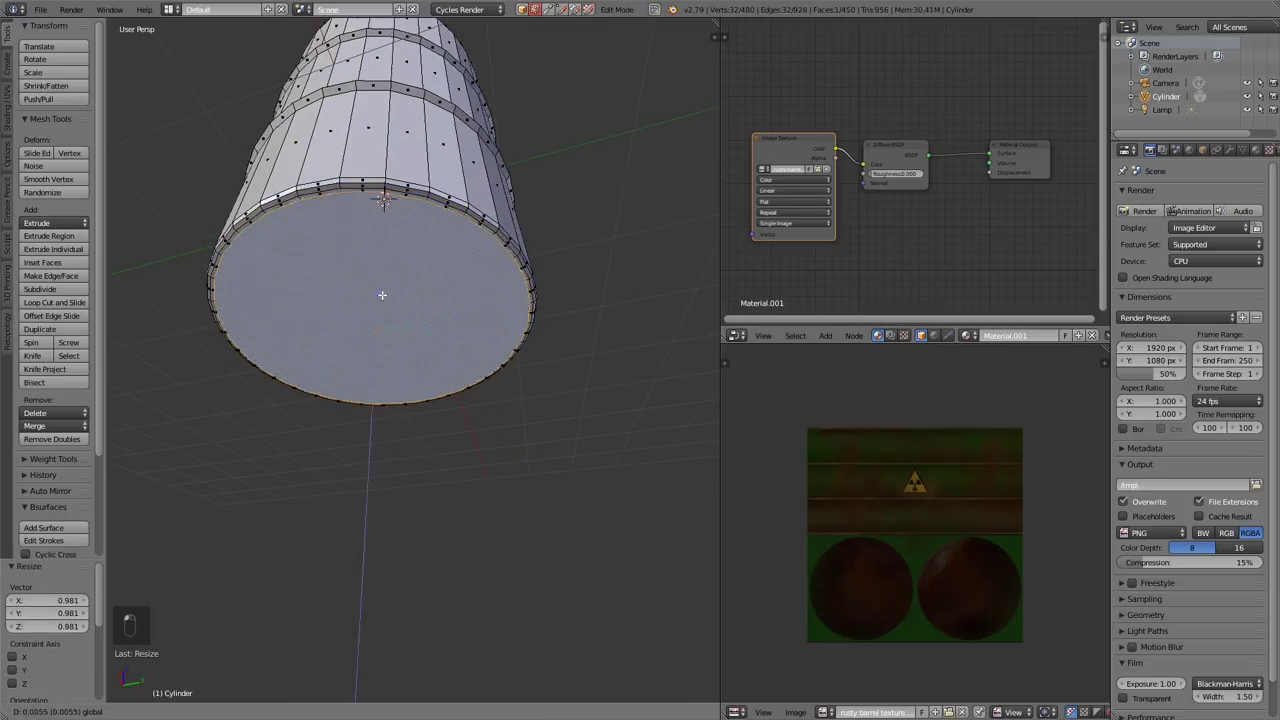
key(Return)
middle_drag(456, 330, 456, 220)
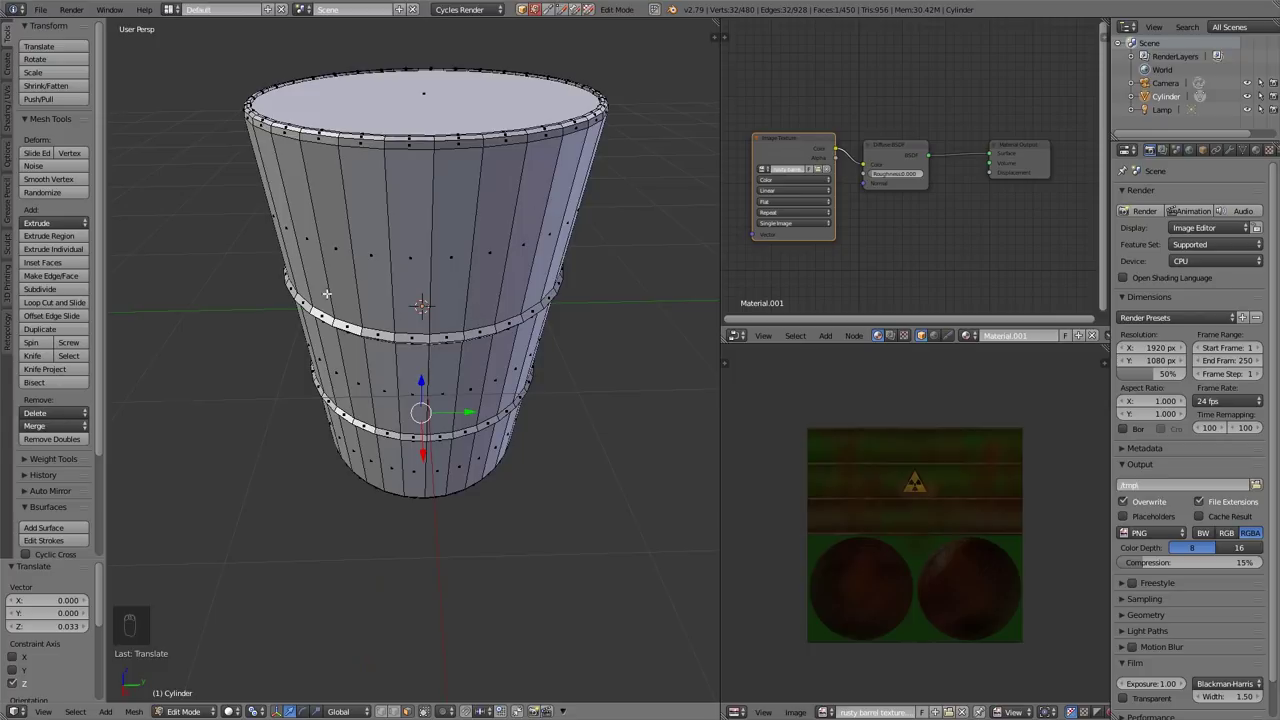
middle_drag(405, 258, 451, 275)
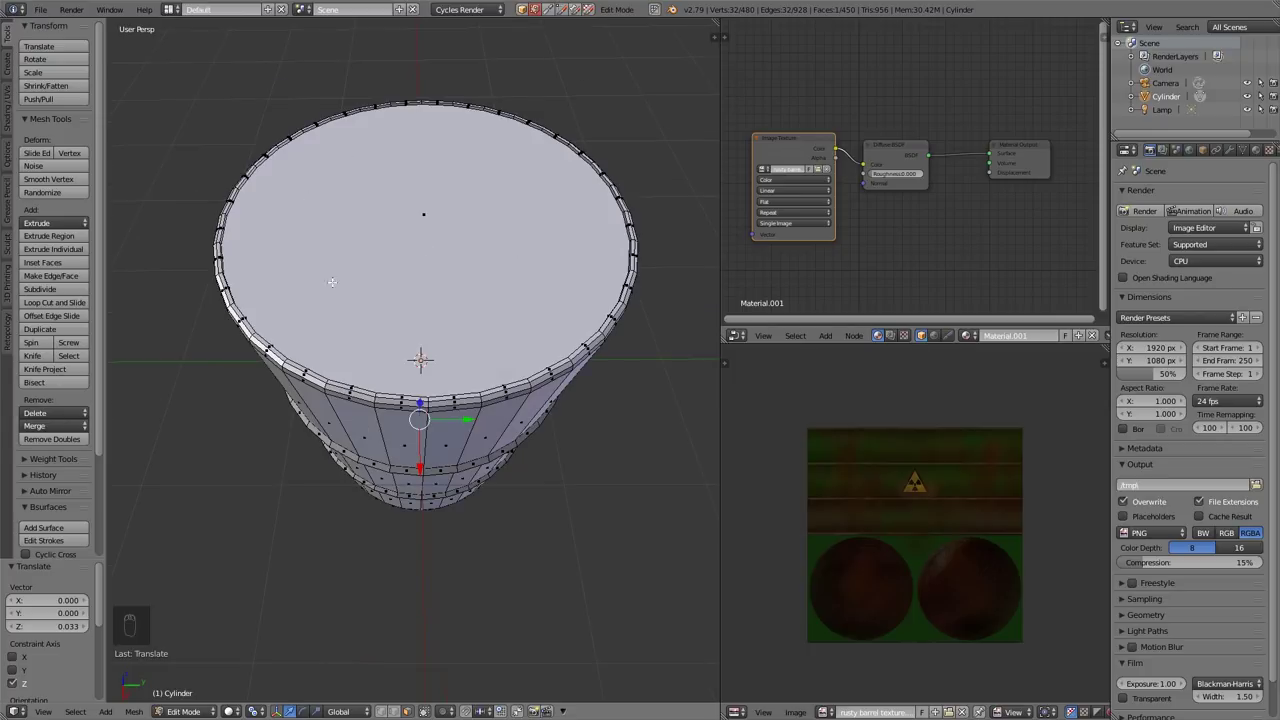
middle_drag(458, 206, 477, 307)
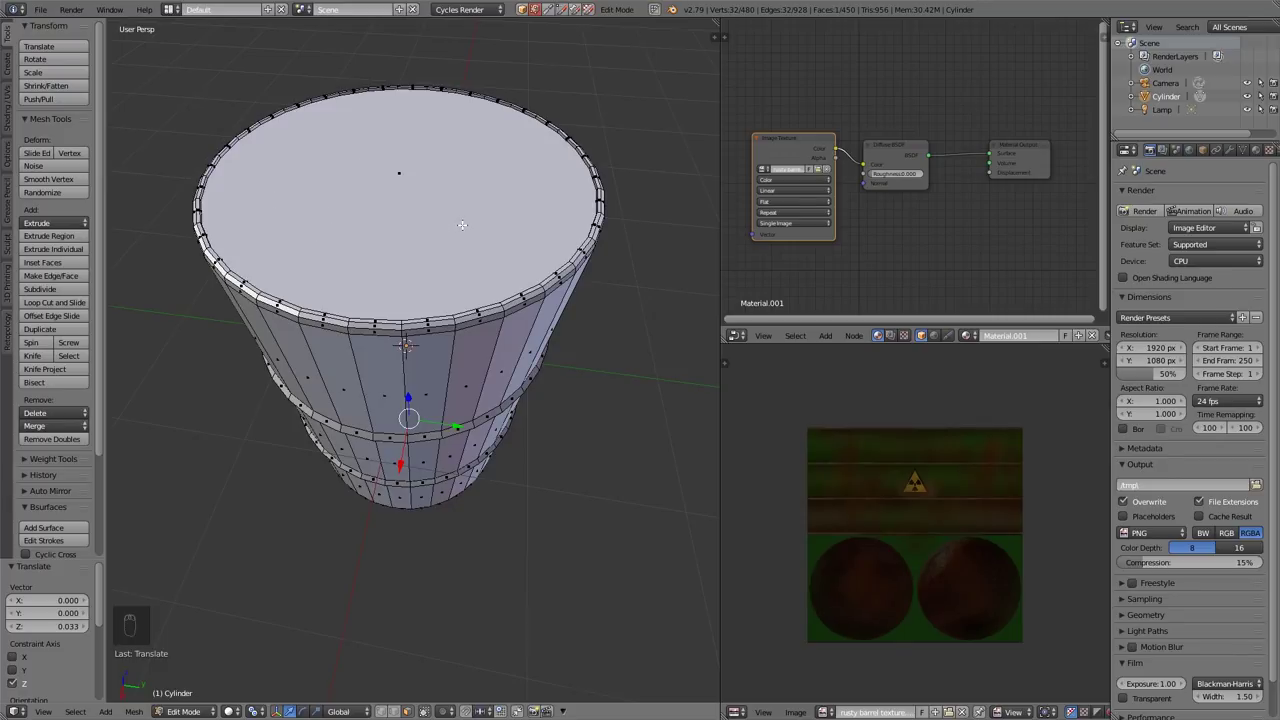
In edge select mode, mark the edge loop around the top face as a UV seam
middle_drag(463, 225, 380, 287)
key(ctrl+Tab)
click(255, 254)
scroll(380, 287, down, 5)
key(ctrl+z)
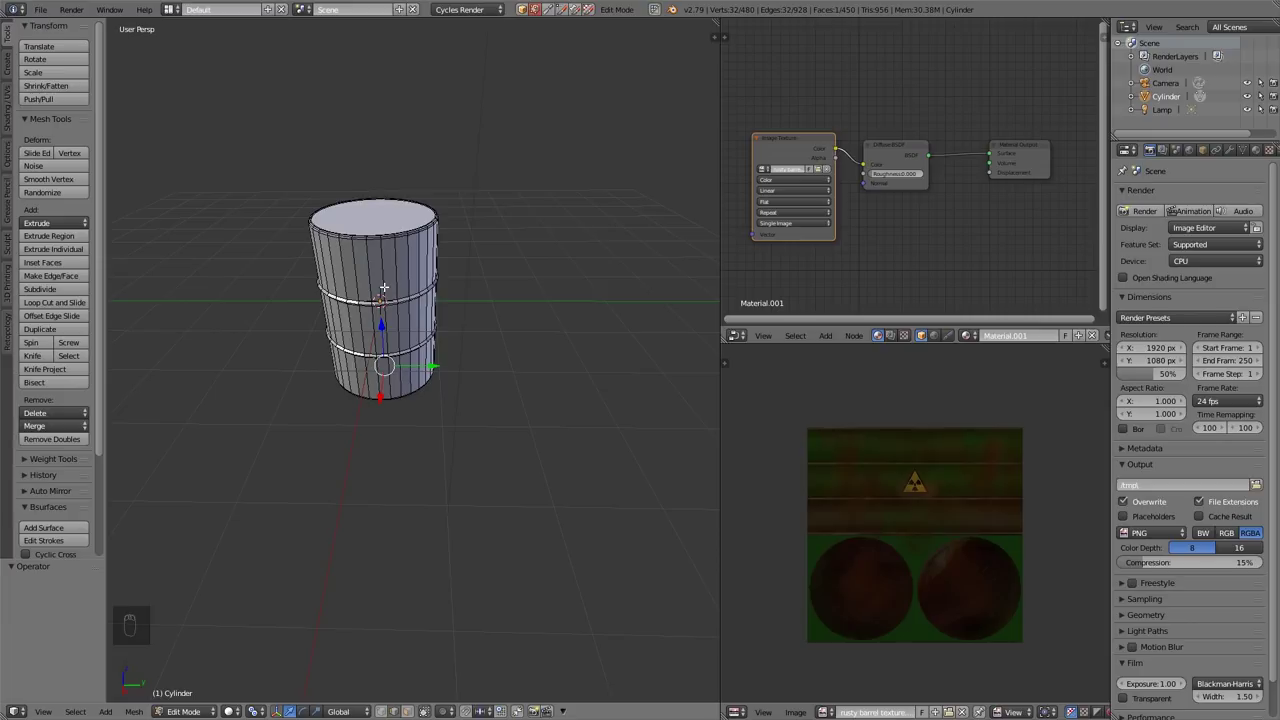
middle_drag(400, 195, 400, 277)
scroll(362, 279, up, 4)
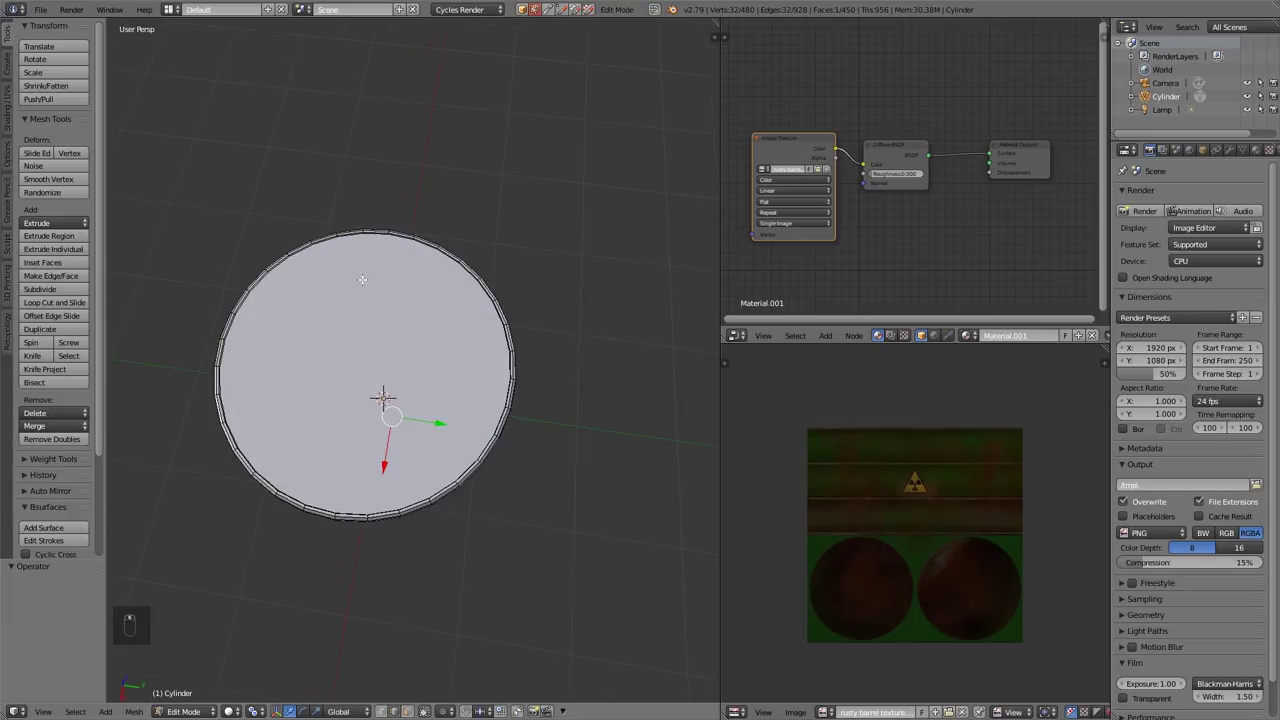
scroll(360, 280, up, 2)
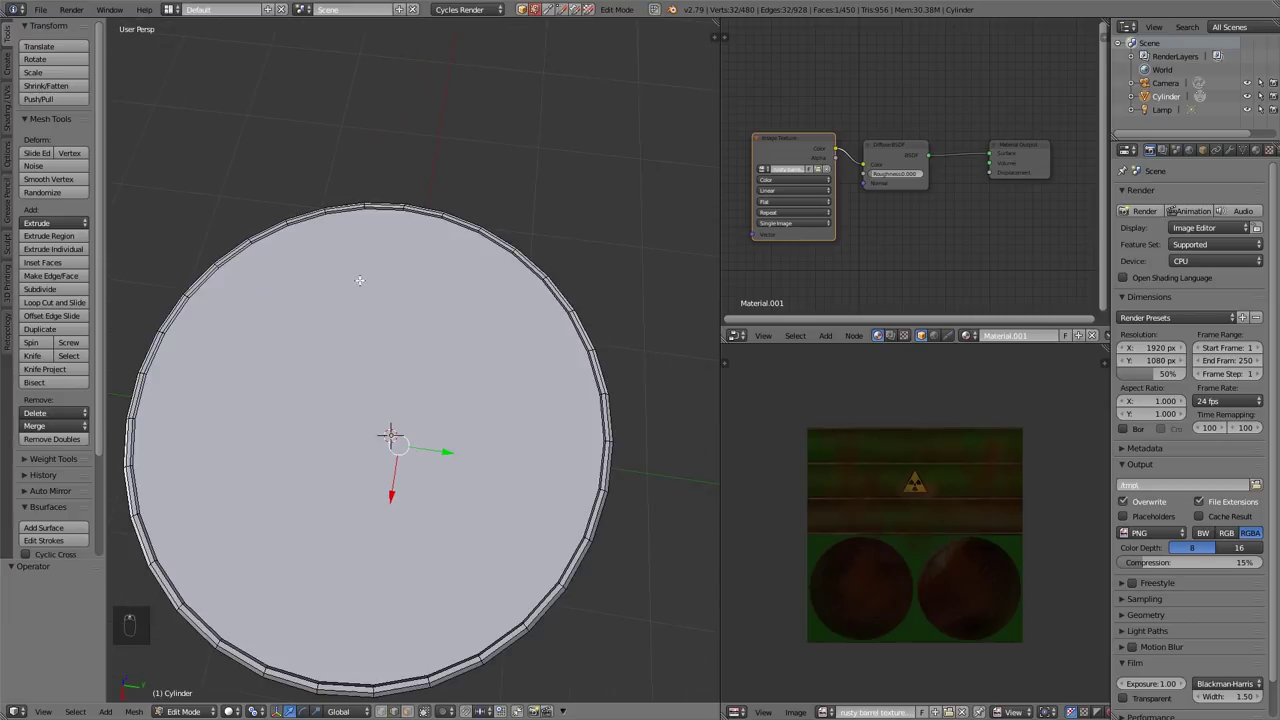
alt+right_click(305, 220)
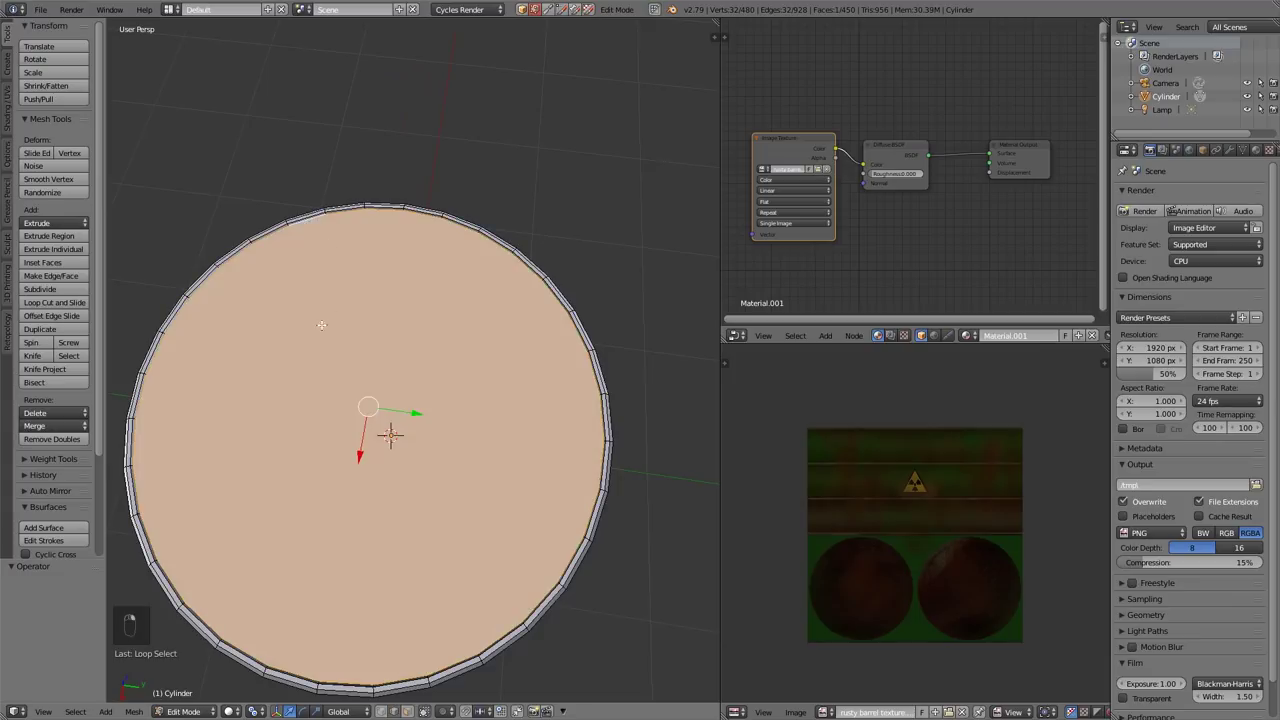
middle_drag(321, 325, 326, 293)
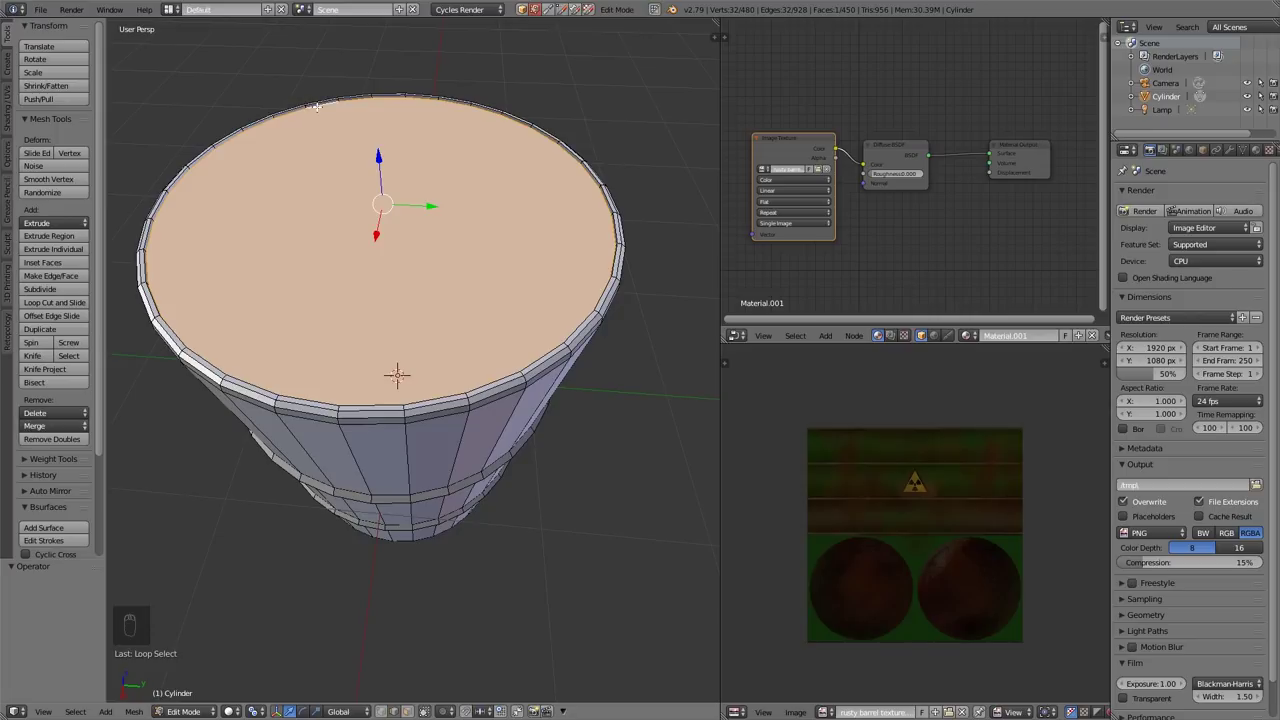
key(ctrl+e)
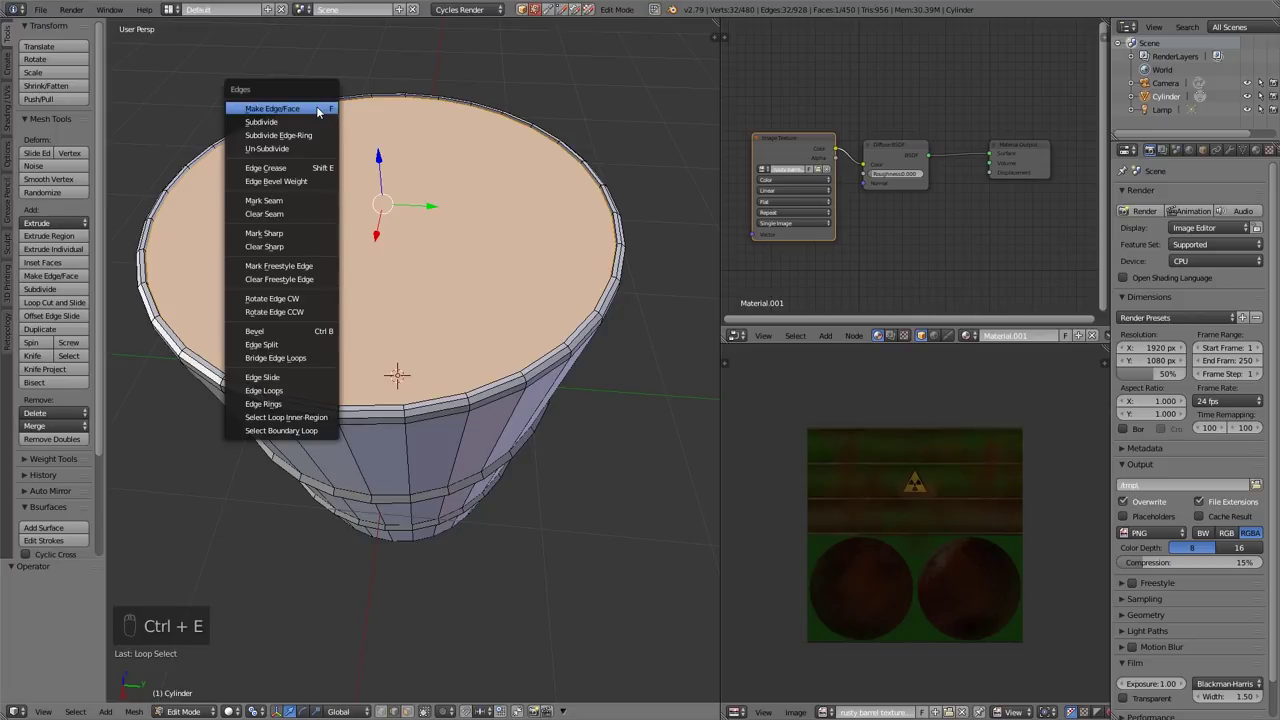
click(302, 204)
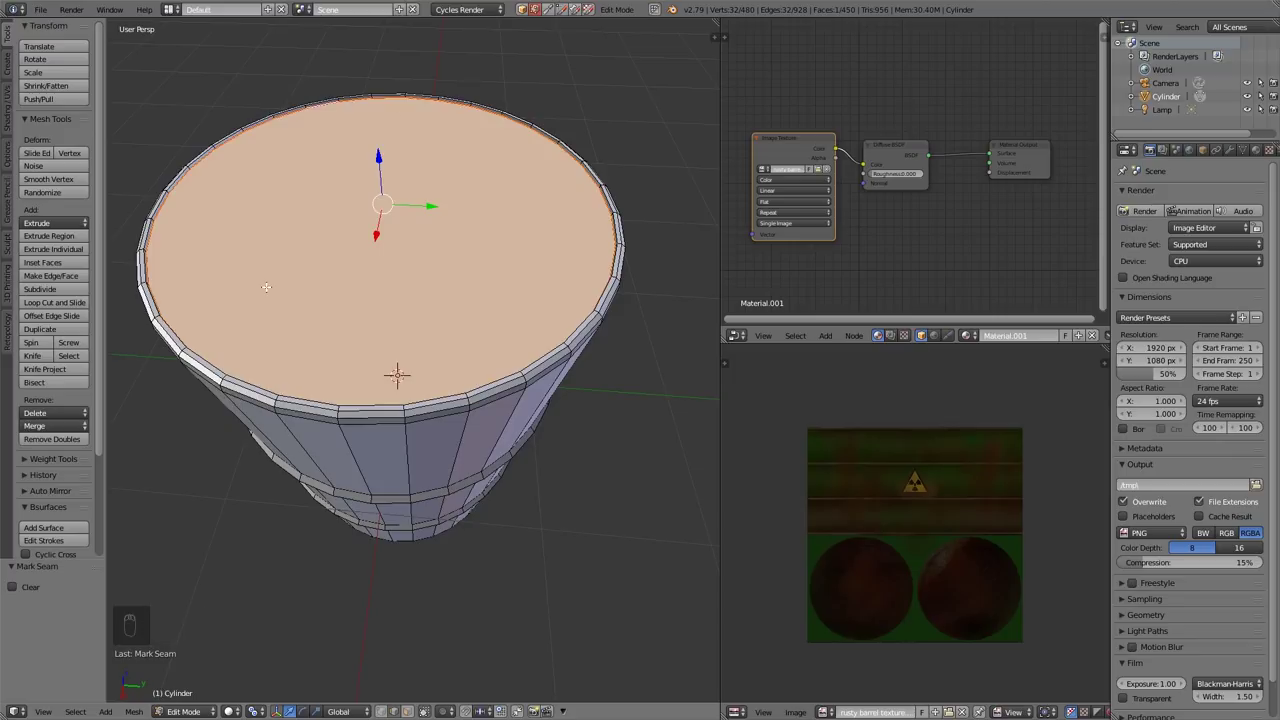
key(a)
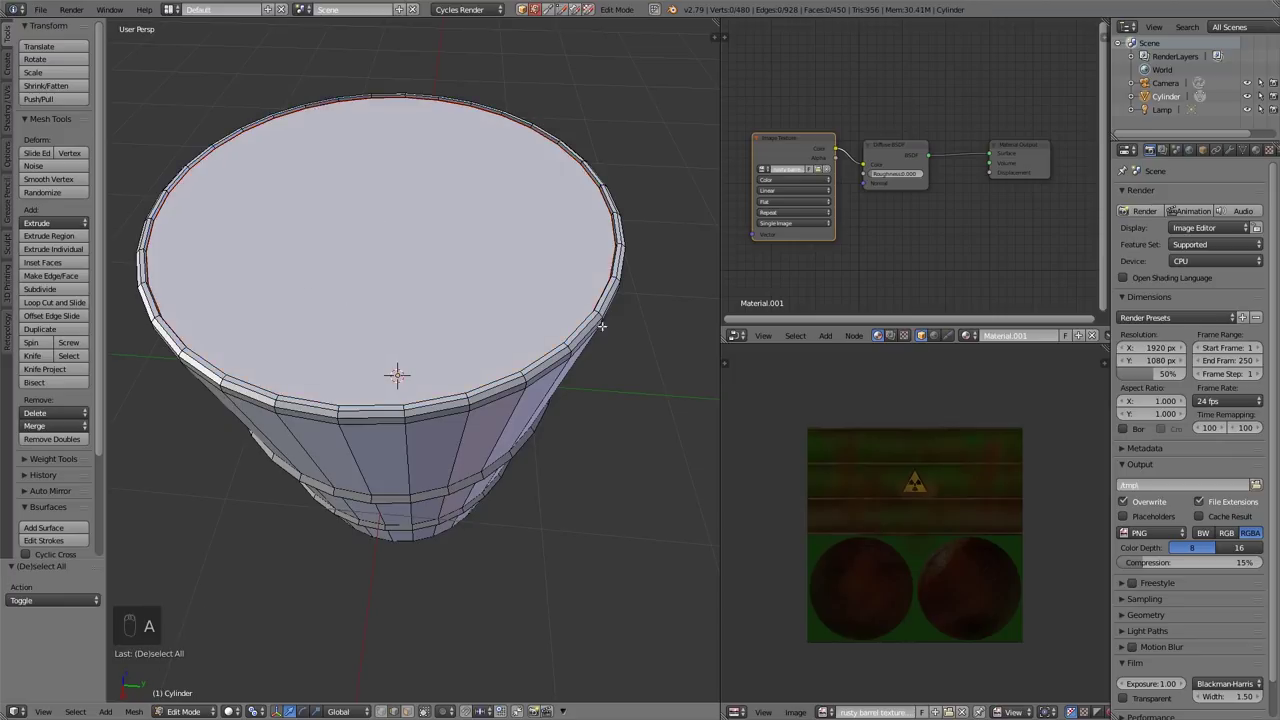
Mark the edge loop around the bottom face as a UV seam, then deselect all
middle_drag(349, 386, 351, 286)
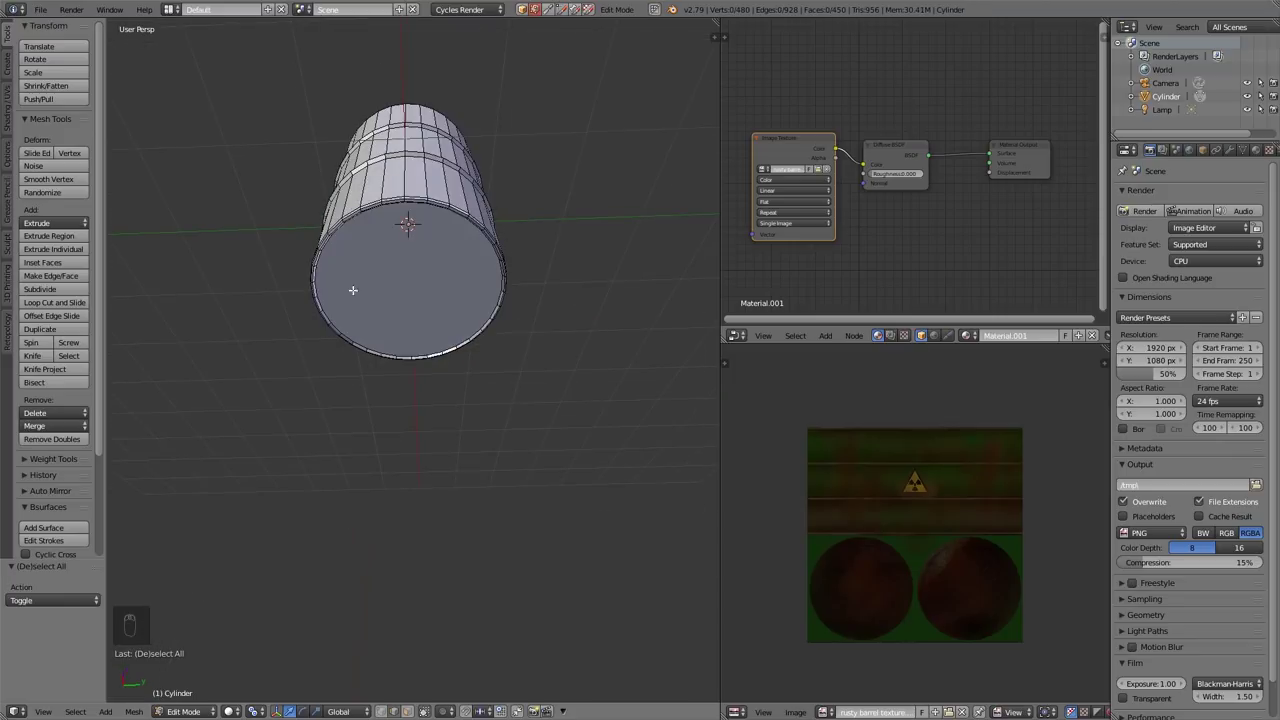
alt+right_click(350, 340)
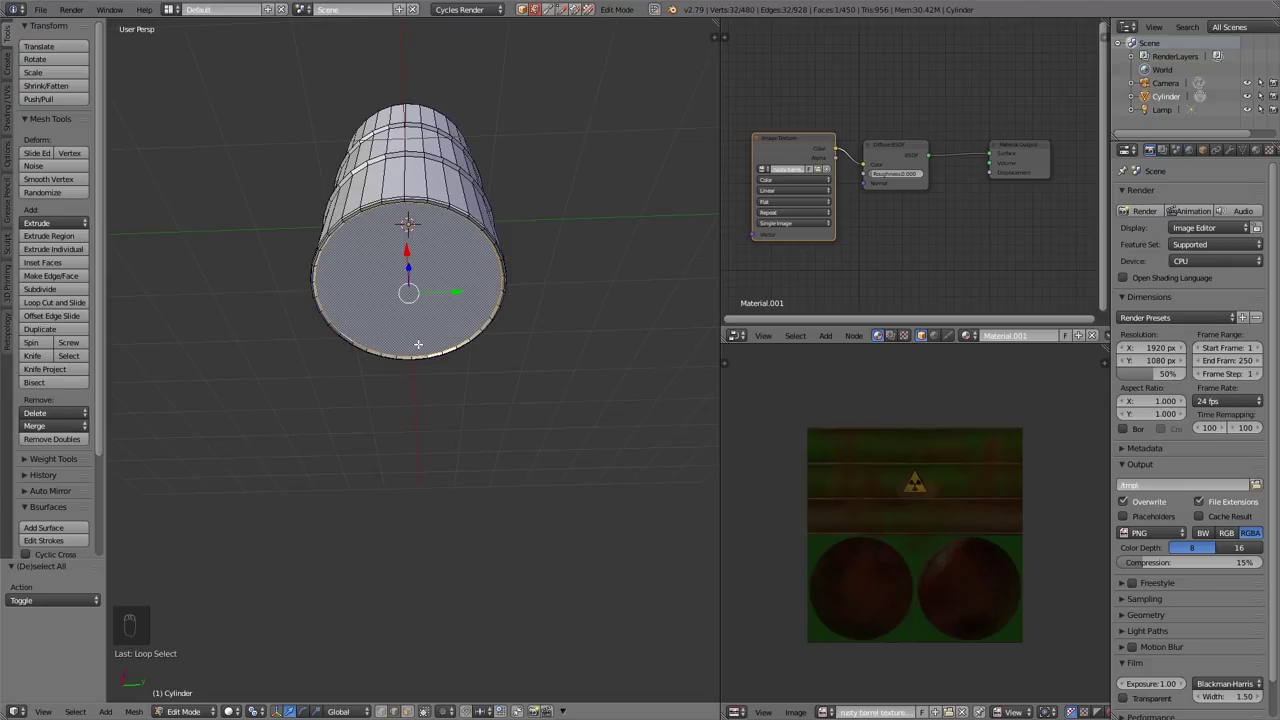
key(ctrl+e)
click(349, 334)
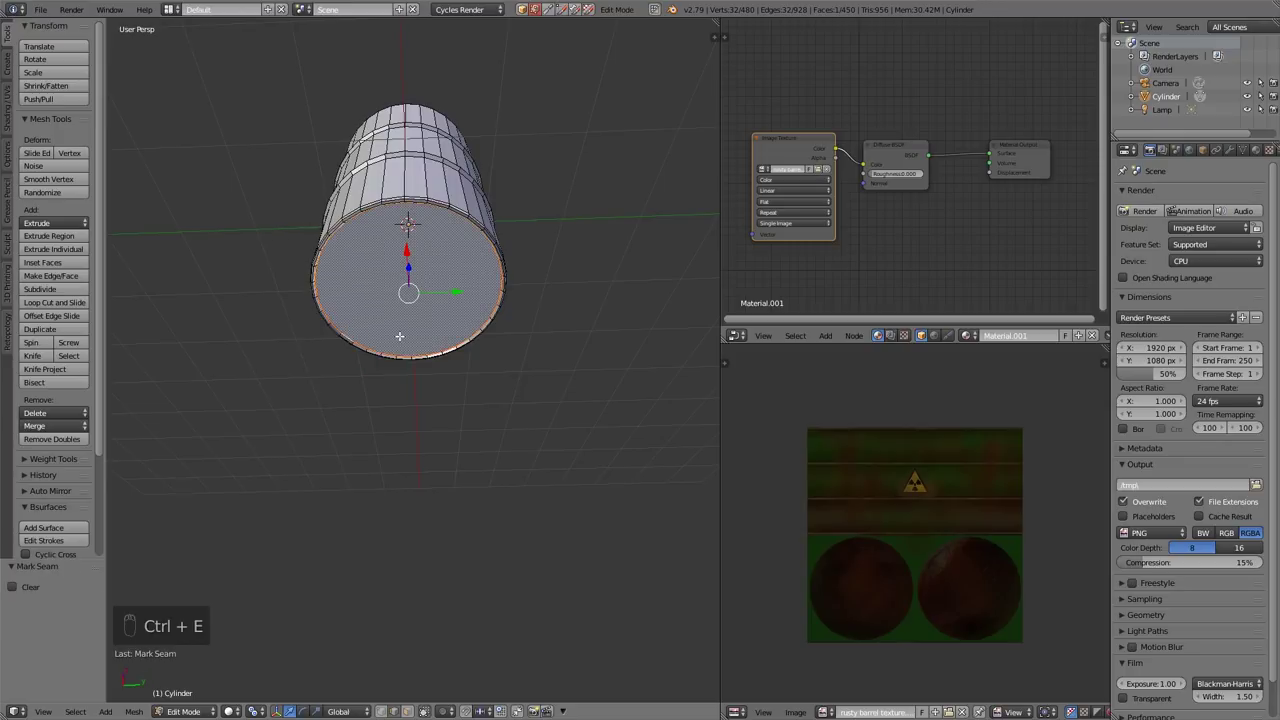
key(a)
middle_drag(399, 336, 494, 311)
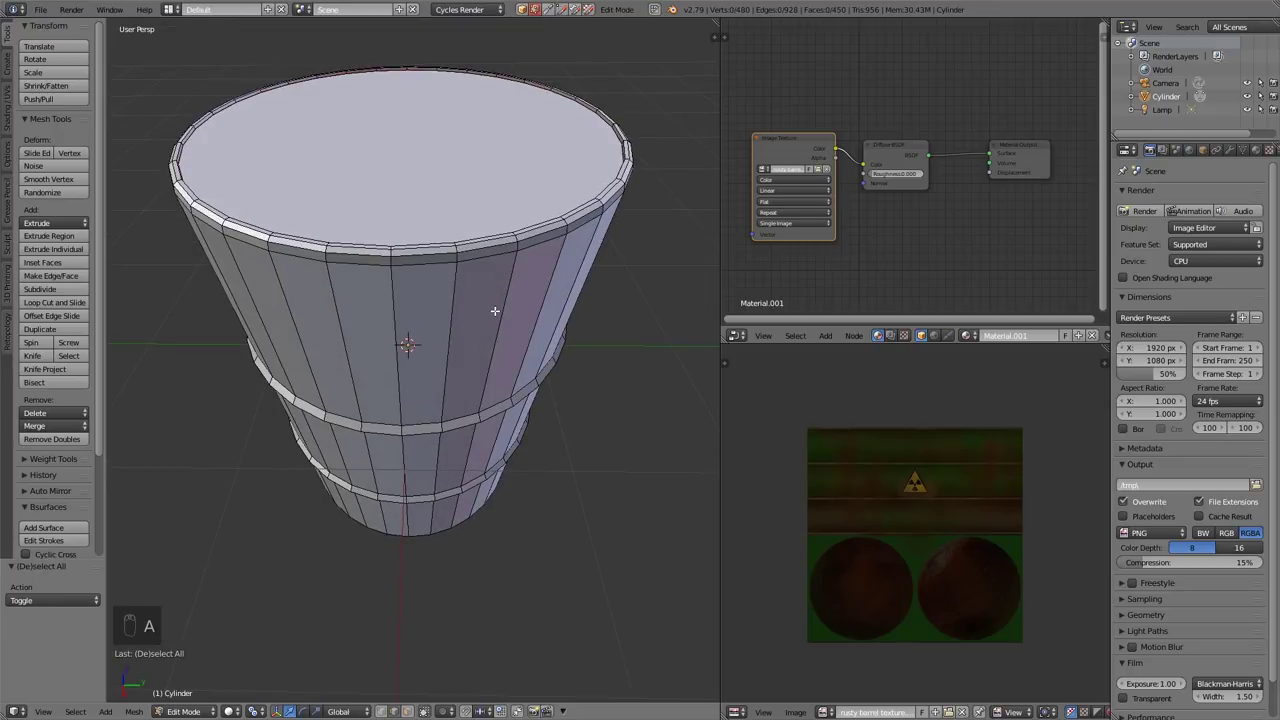
Select the whole barrel mesh and unwrap it onto the texture
key(a)
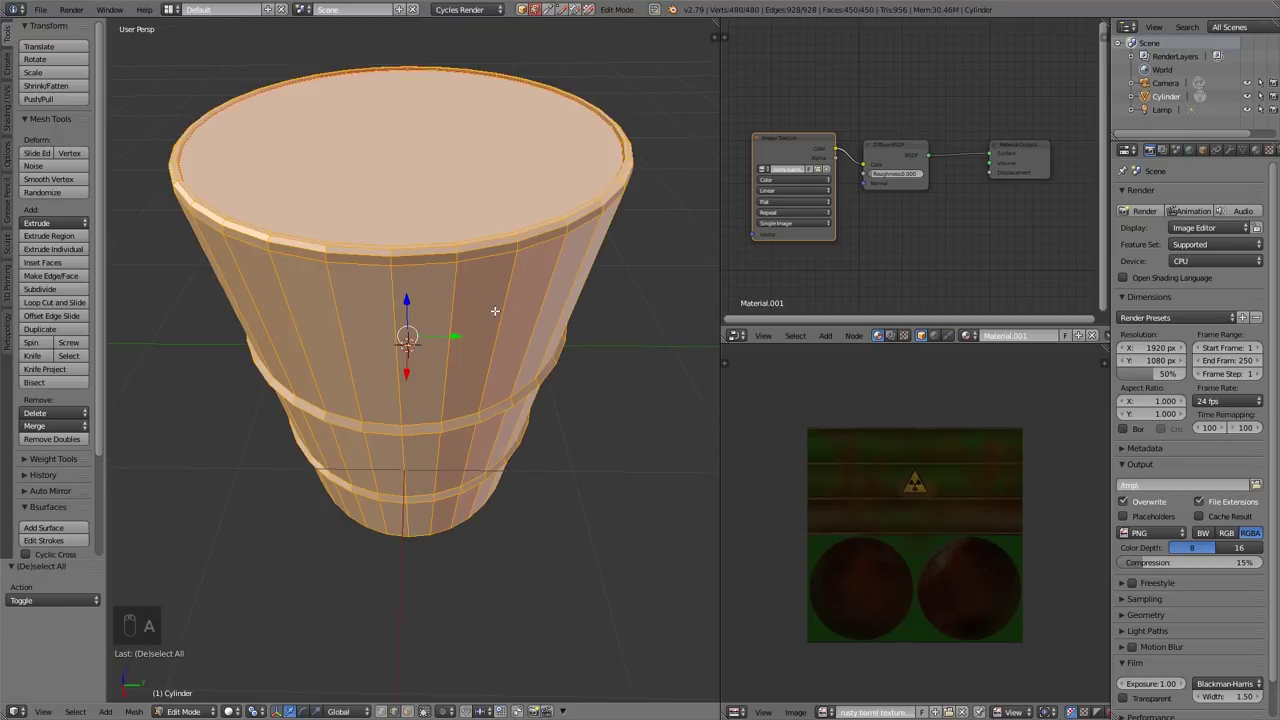
key(u)
click(502, 314)
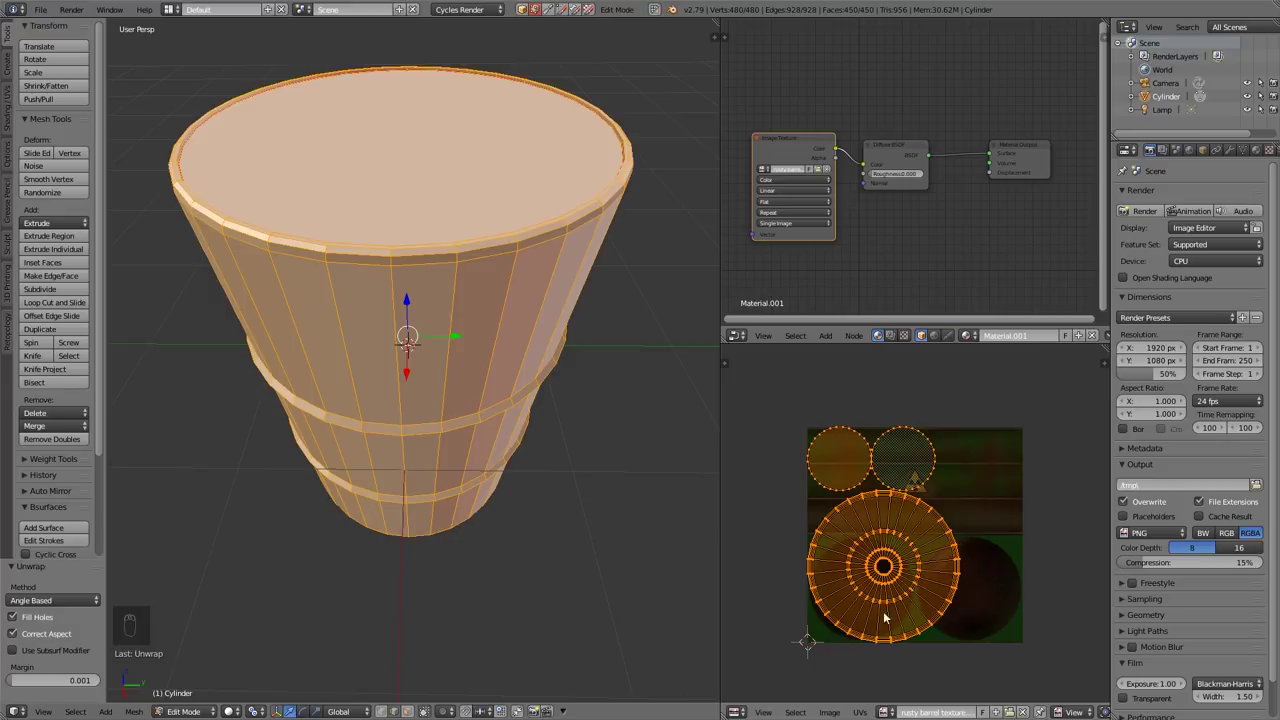
Mark a vertical edge loop down the barrel's side as a UV seam
middle_drag(388, 278, 412, 237)
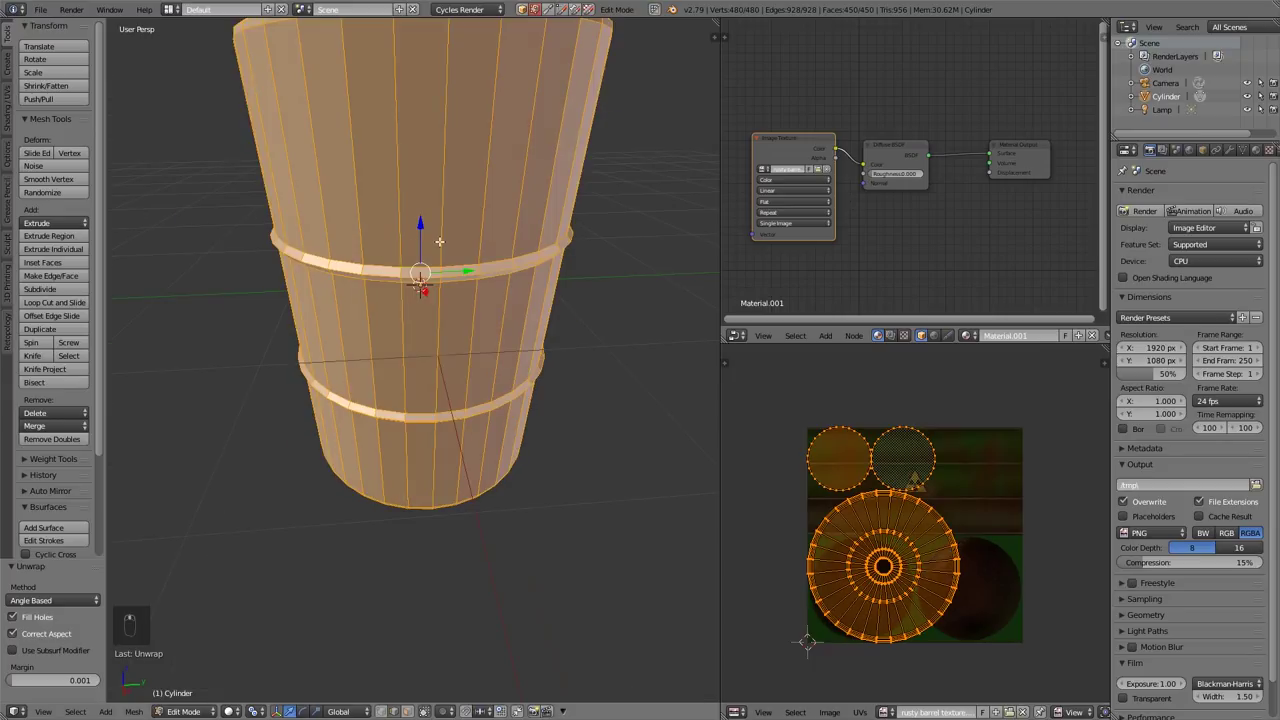
key(a)
middle_drag(508, 251, 490, 307)
alt+right_click(494, 296)
key(ctrl+e)
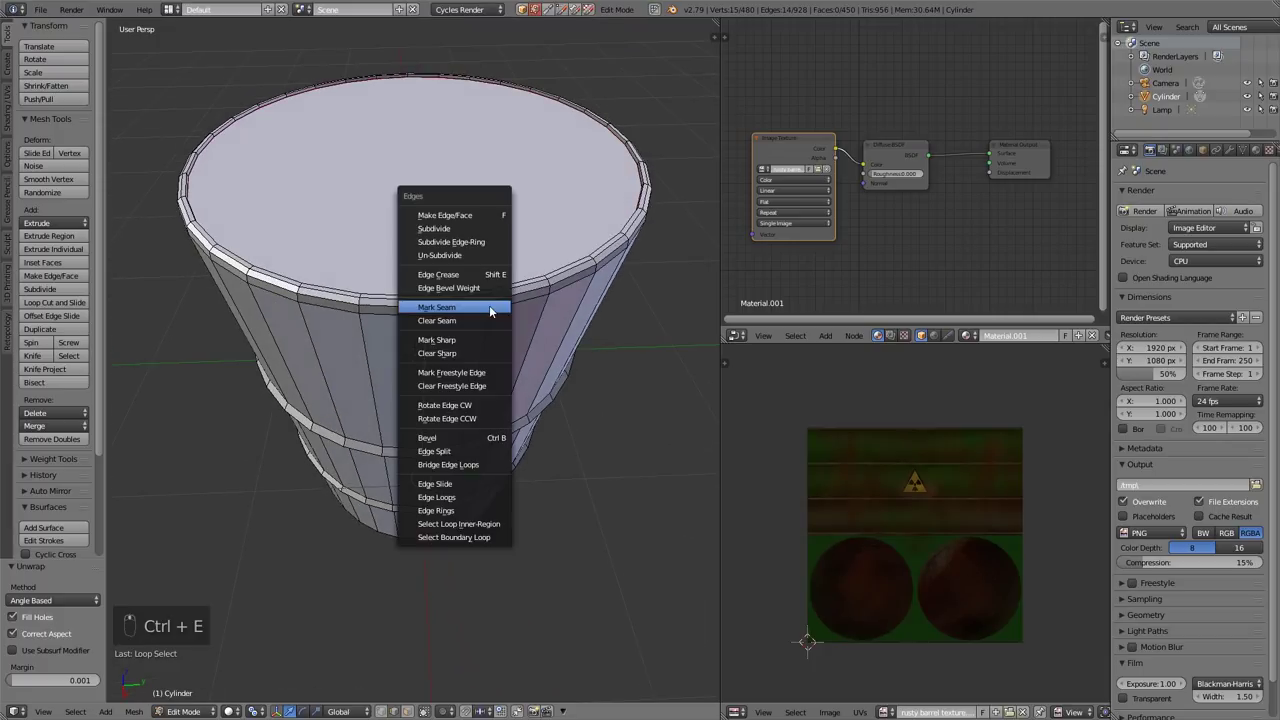
click(488, 307)
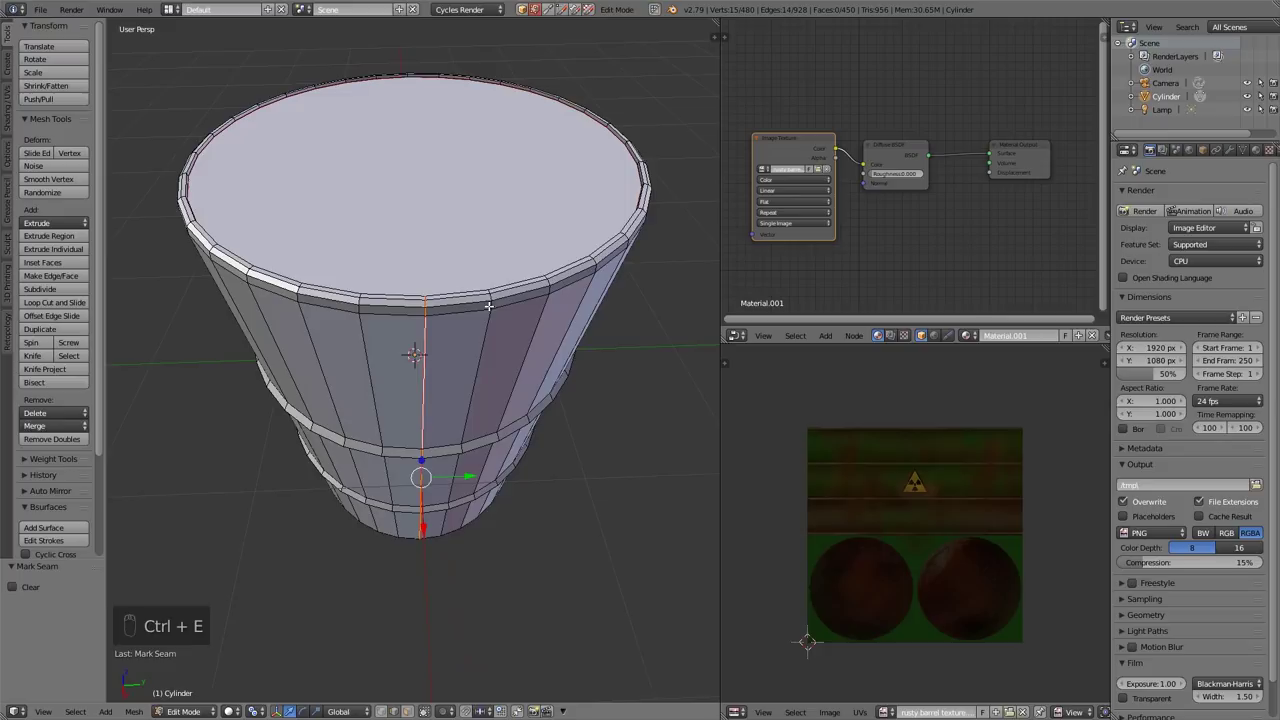
Re-unwrap the seamed barrel into two circular cap islands and a flat side strip
key(a)
key(a)
key(a)
key(u)
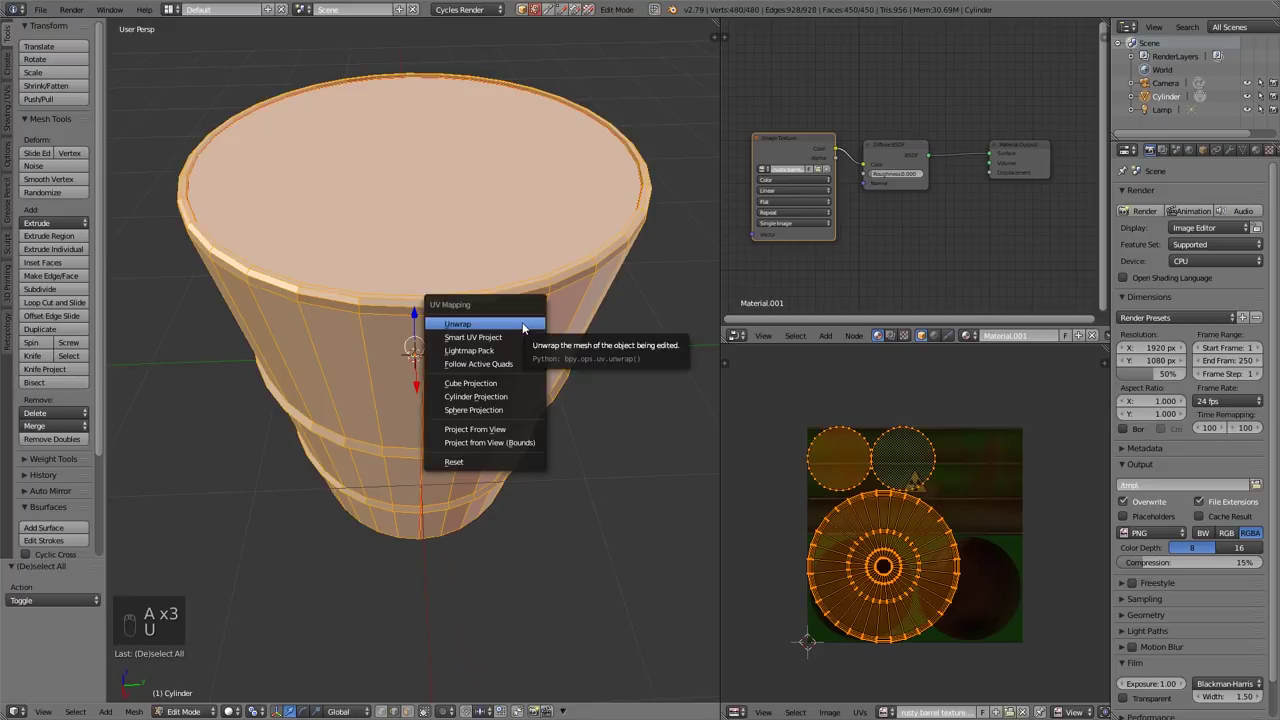
click(522, 325)
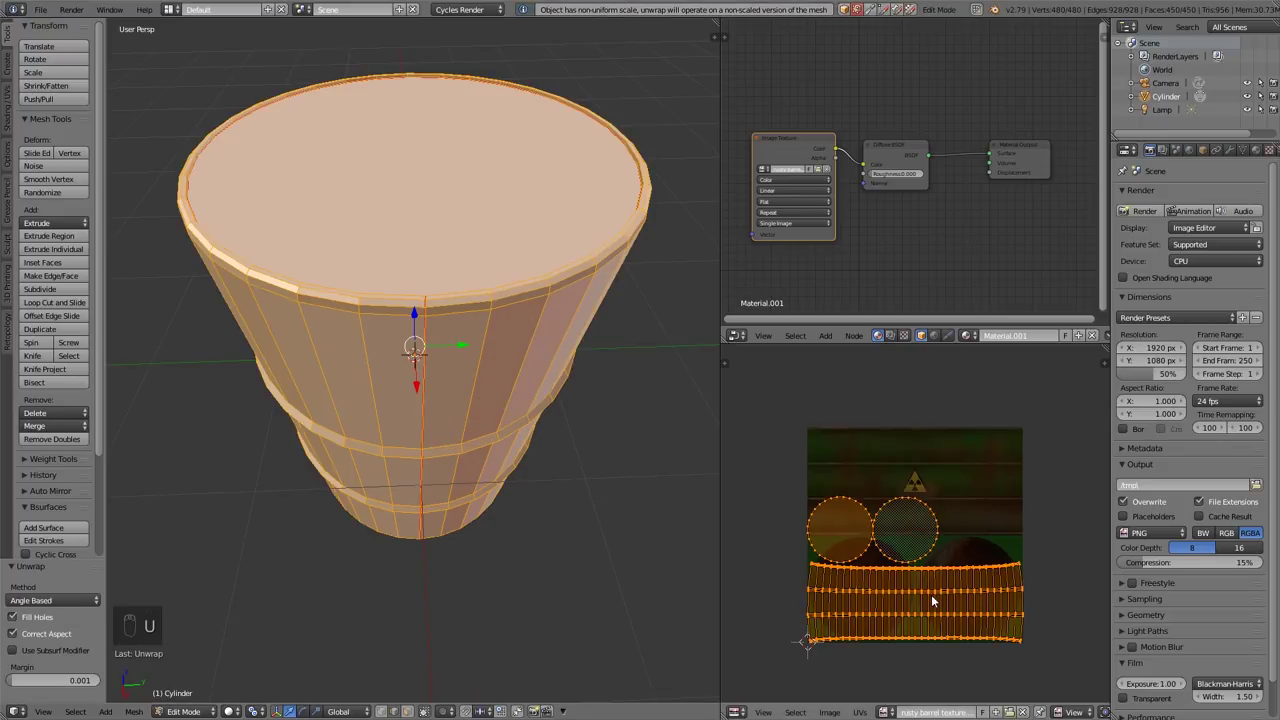
scroll(936, 603, up, 3)
scroll(936, 612, down, 2)
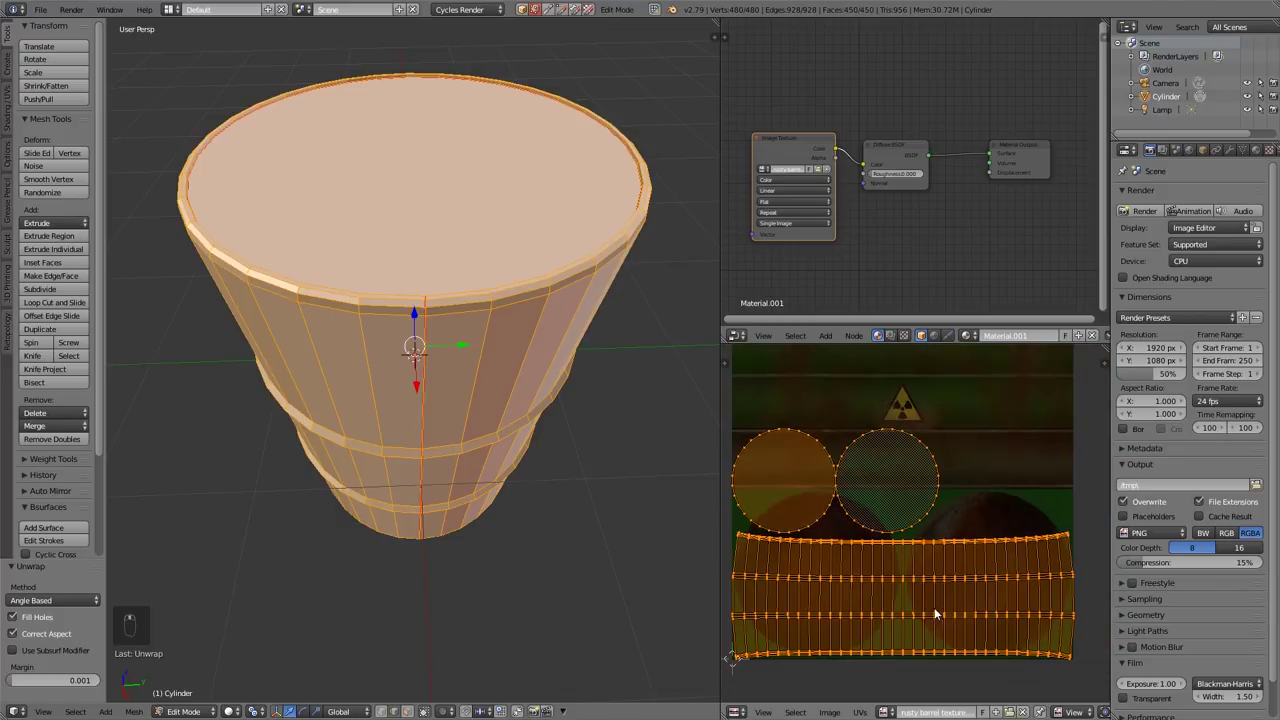
Maximise the image editor to centre the UV strip, then restore the multi-panel layout
key(shift+space)
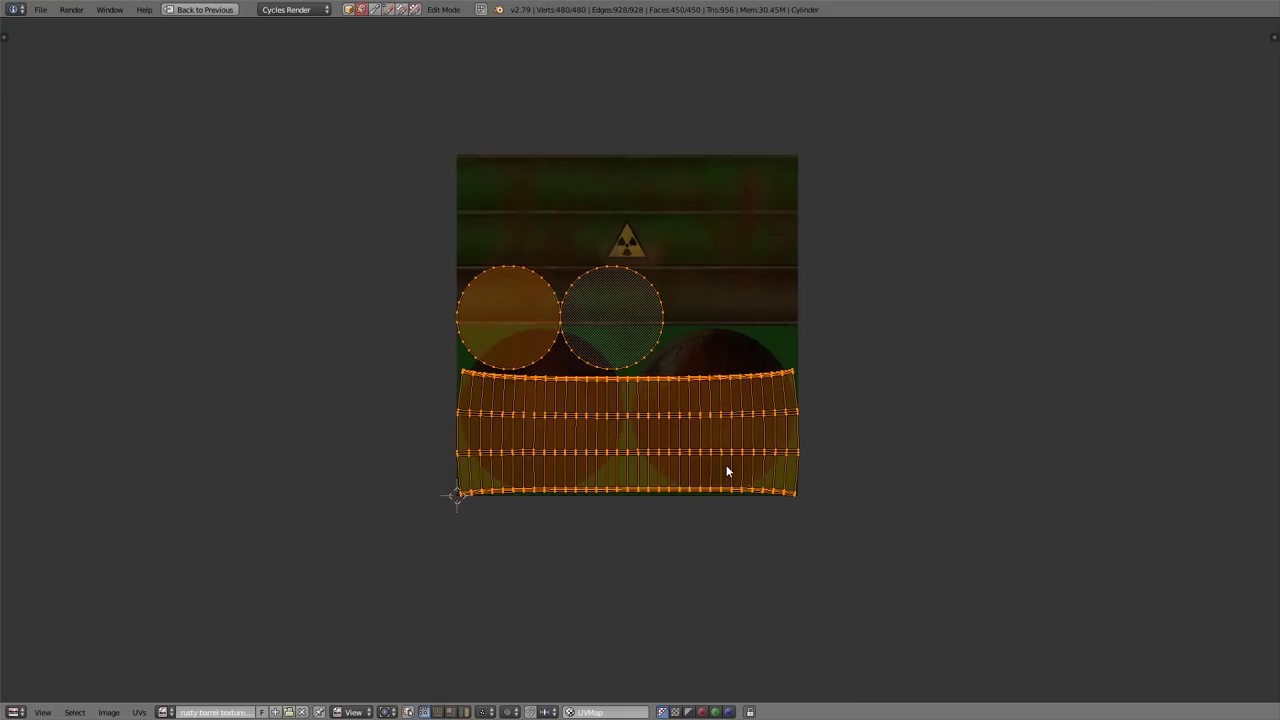
scroll(726, 466, up, 4)
scroll(741, 387, down, 1)
middle_drag(741, 387, 771, 537)
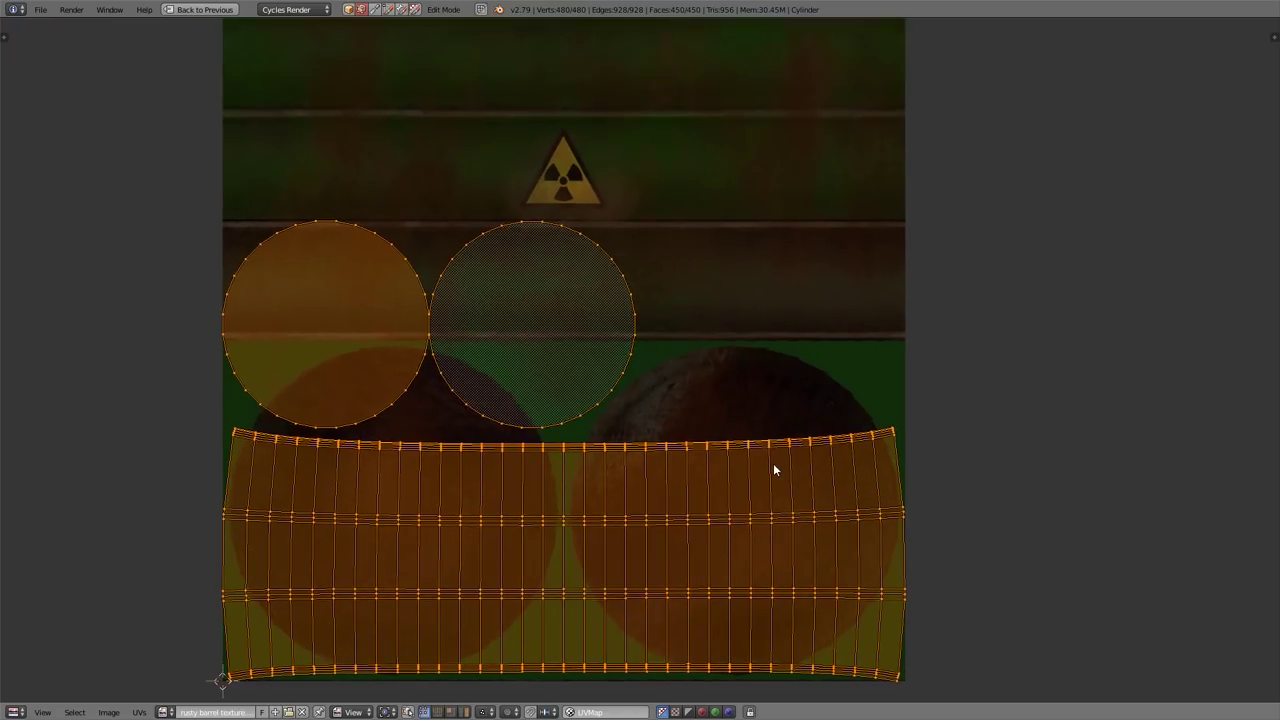
scroll(773, 465, down, 1)
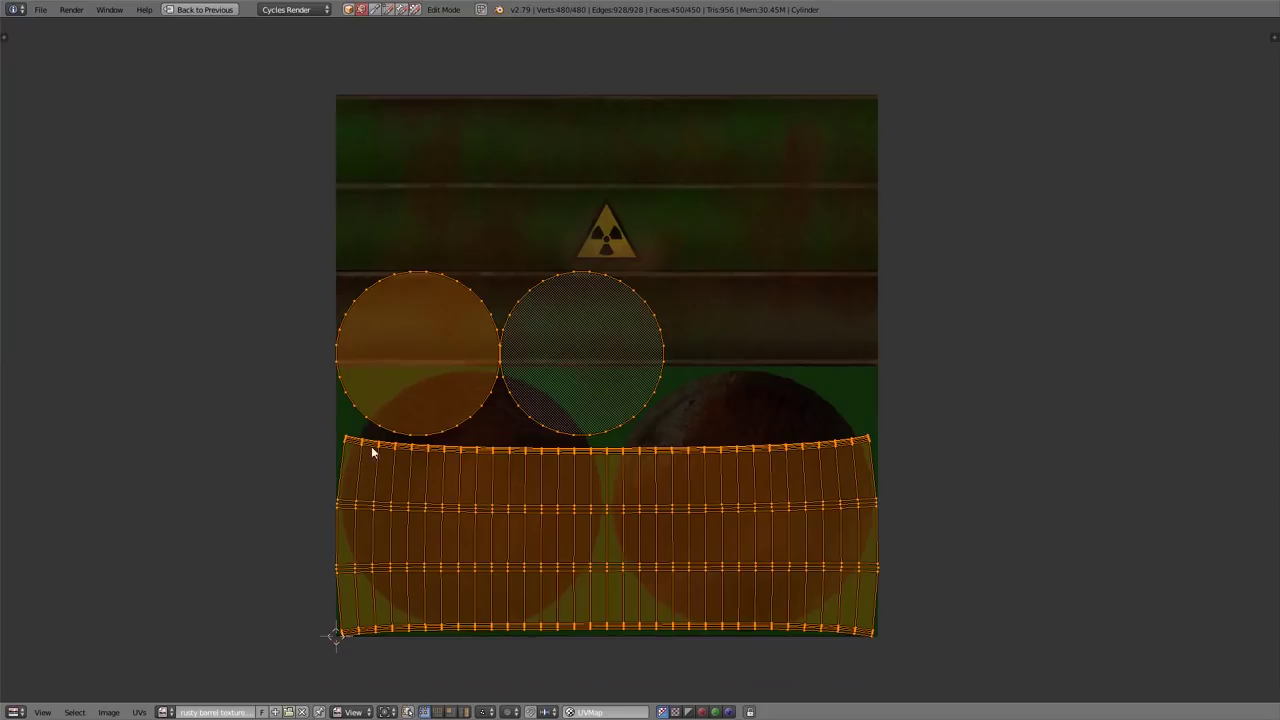
key(shift+space)
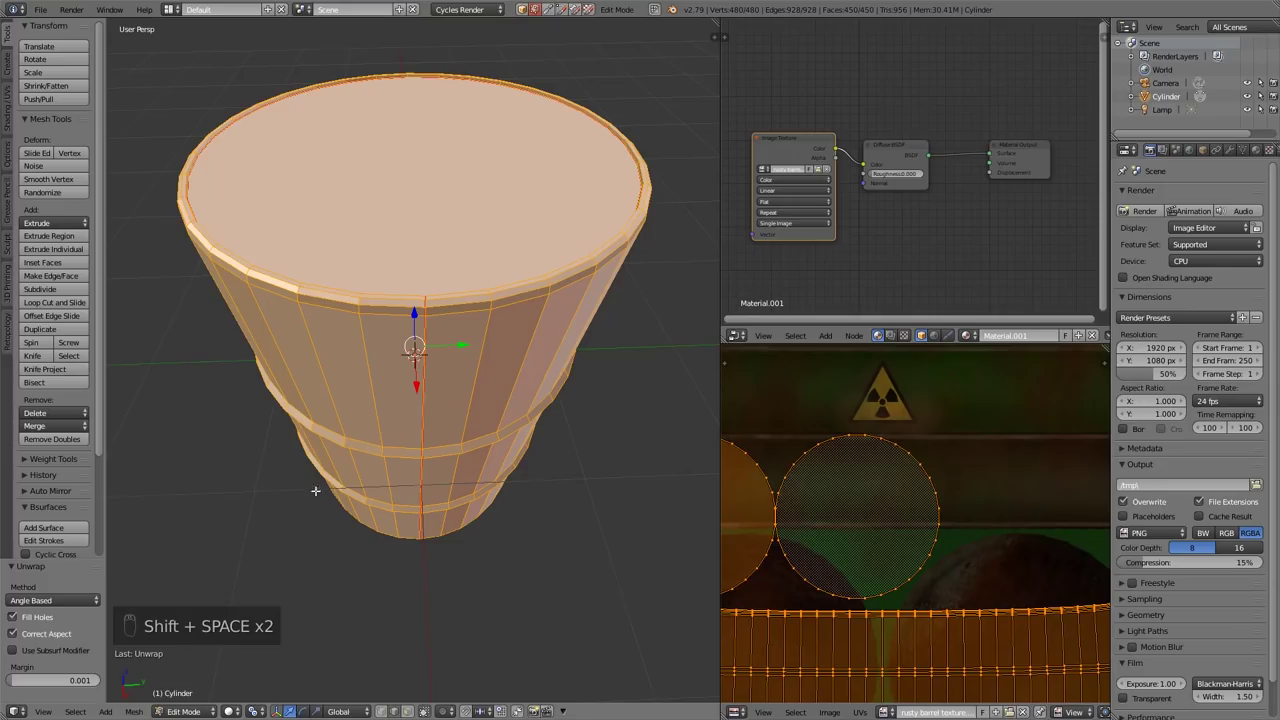
Set the Unwrap operator panel's Method to Conformal and keep it there
click(65, 602)
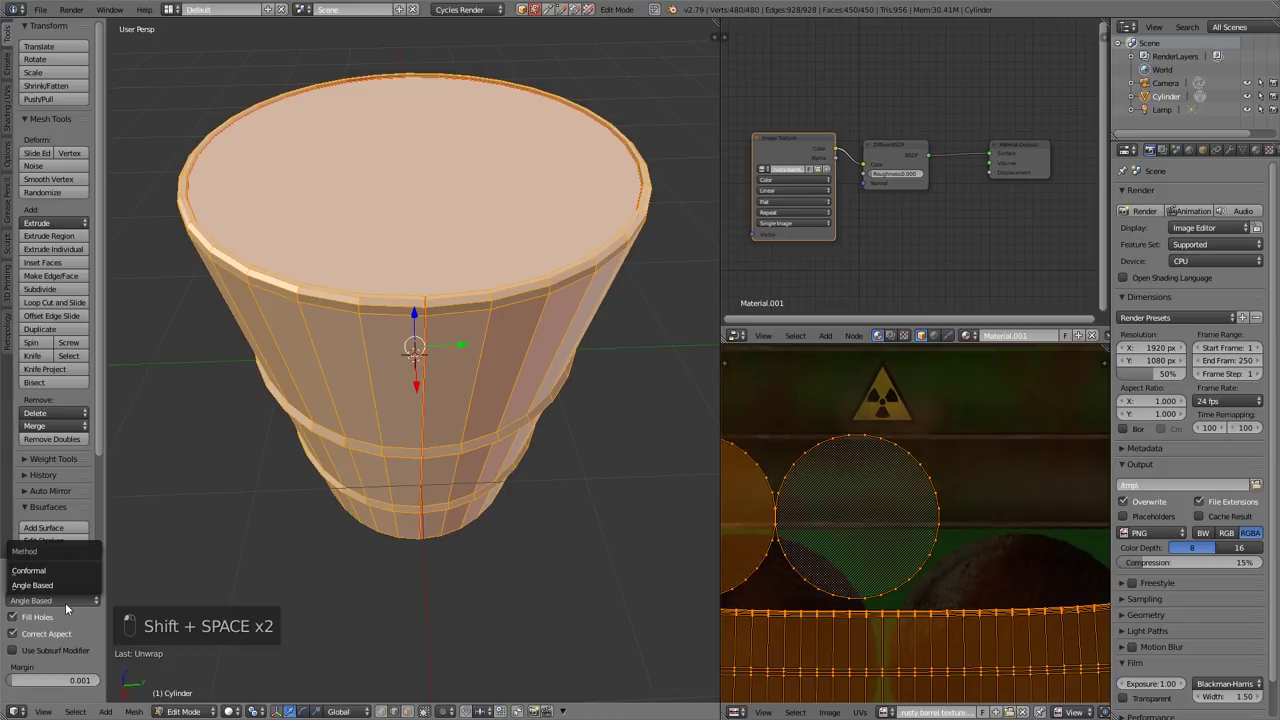
click(45, 584)
scroll(790, 545, down, 3)
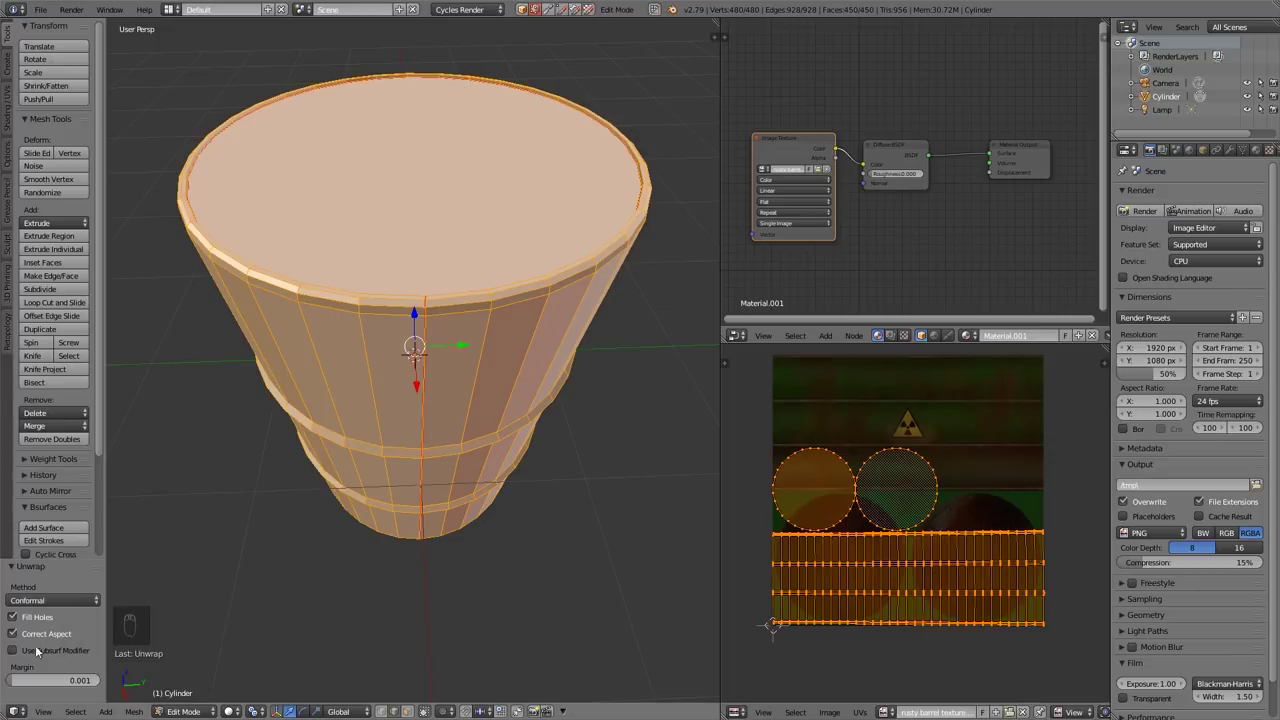
click(36, 601)
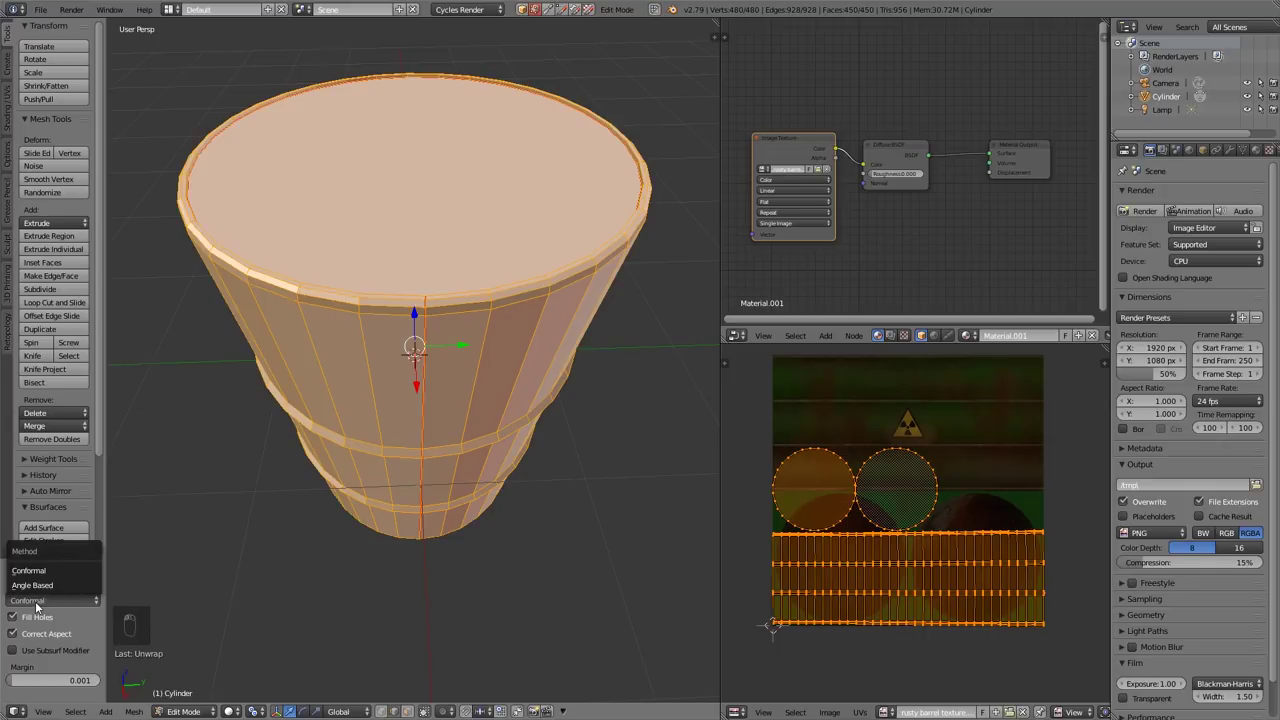
click(29, 570)
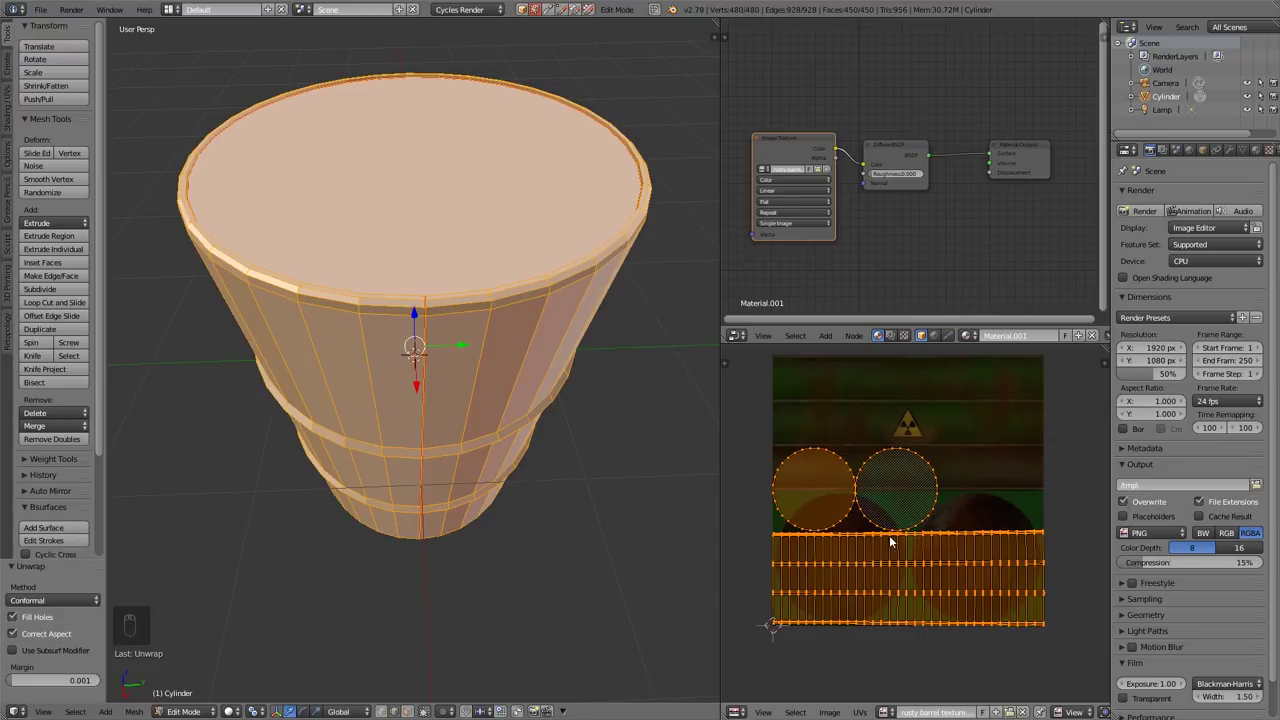
Re-unwrap, apply the barrel's scale to 1.000 on all axes, and return to Edit Mode
key(u)
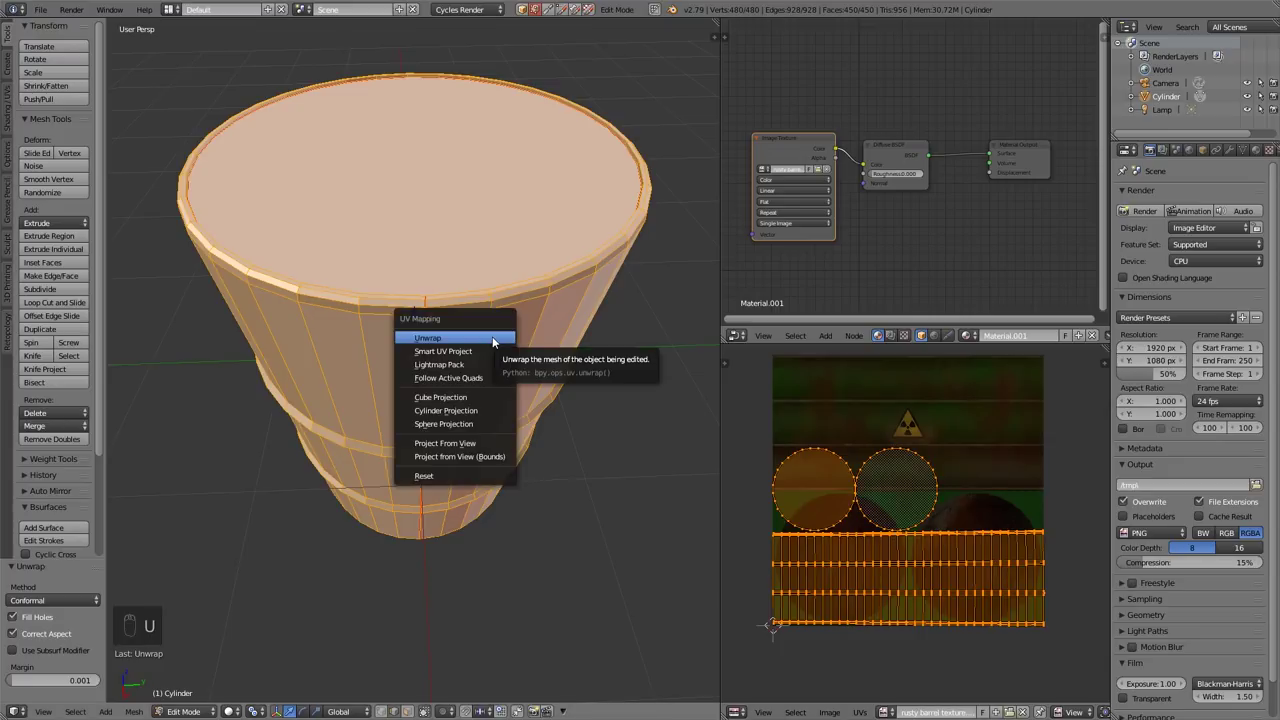
click(493, 342)
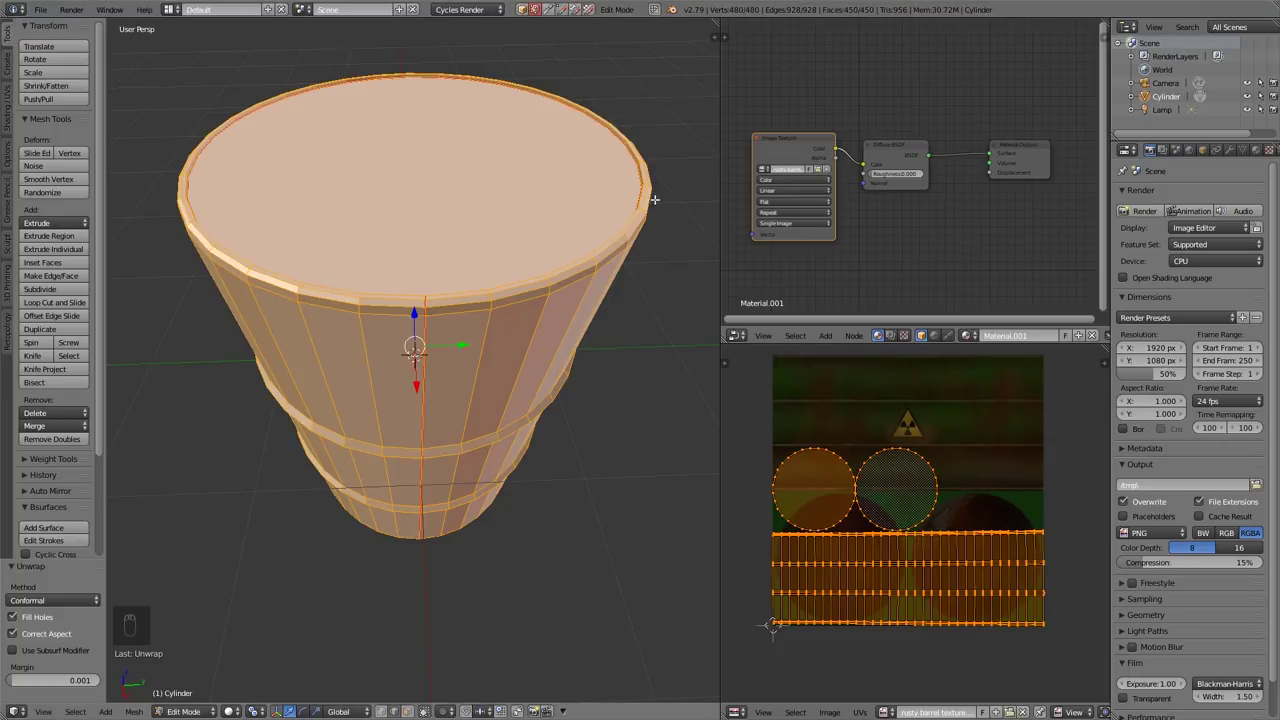
key(n)
key(Tab)
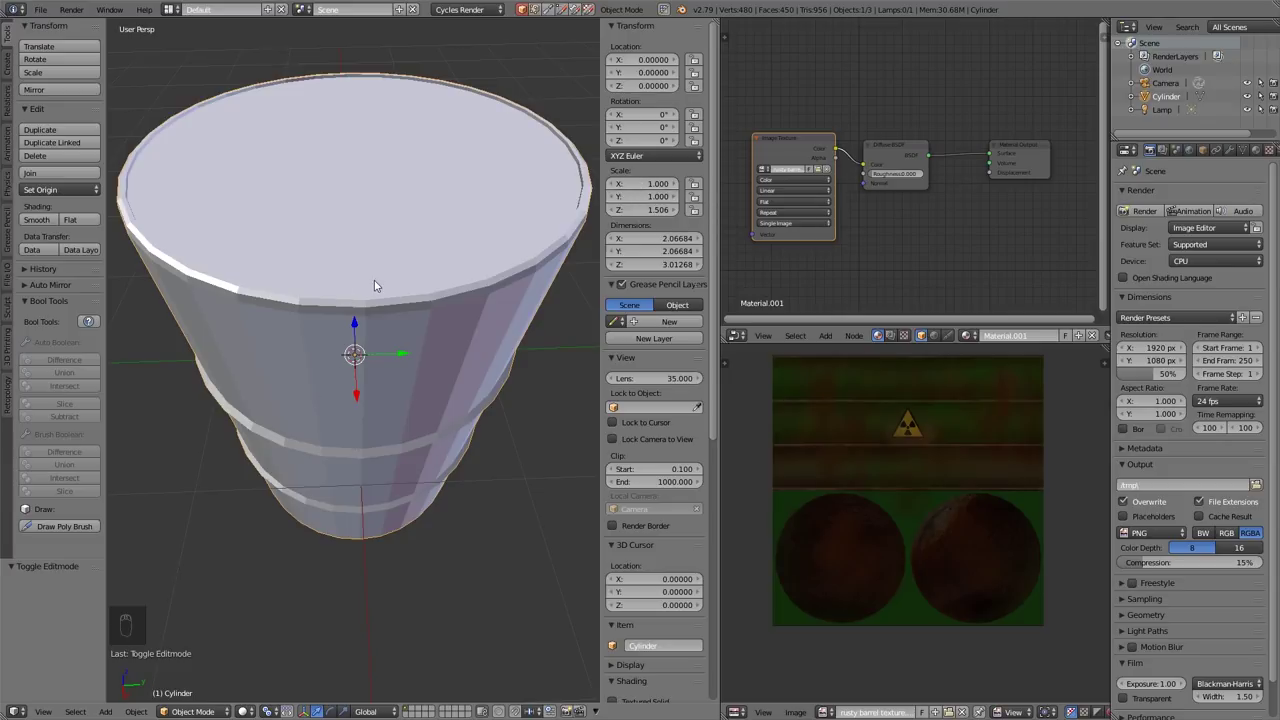
key(ctrl+a)
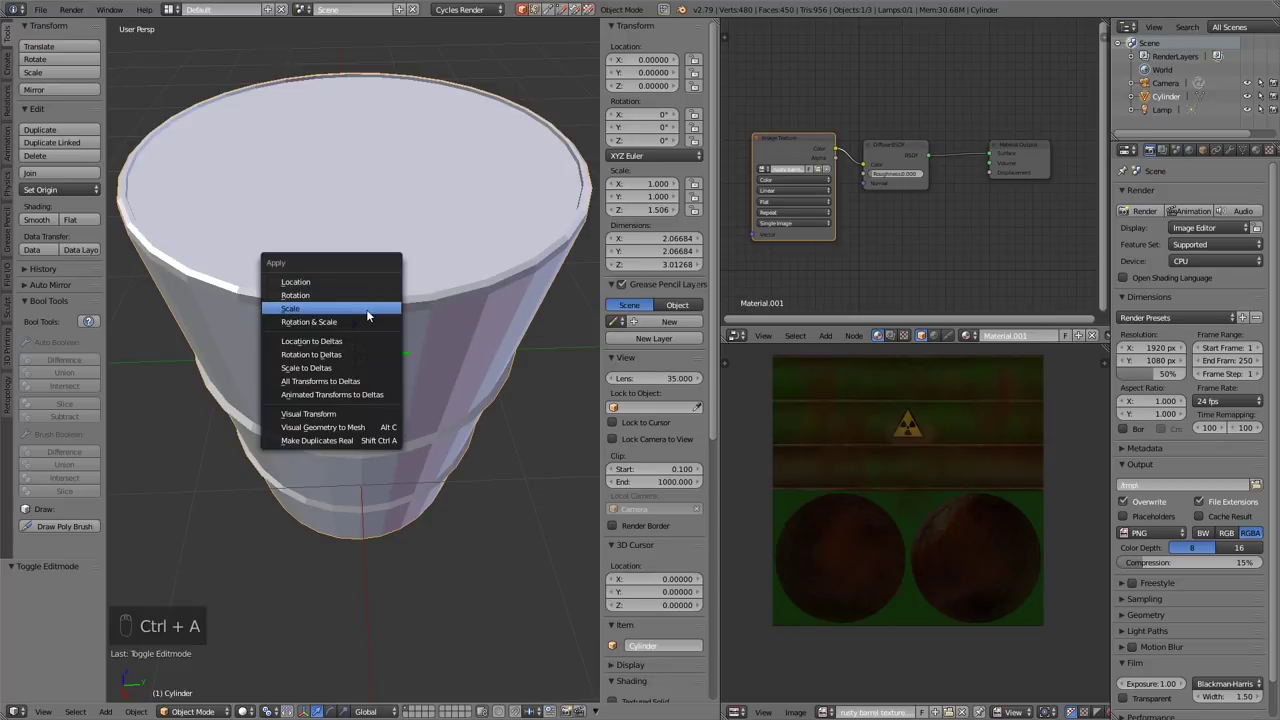
click(366, 308)
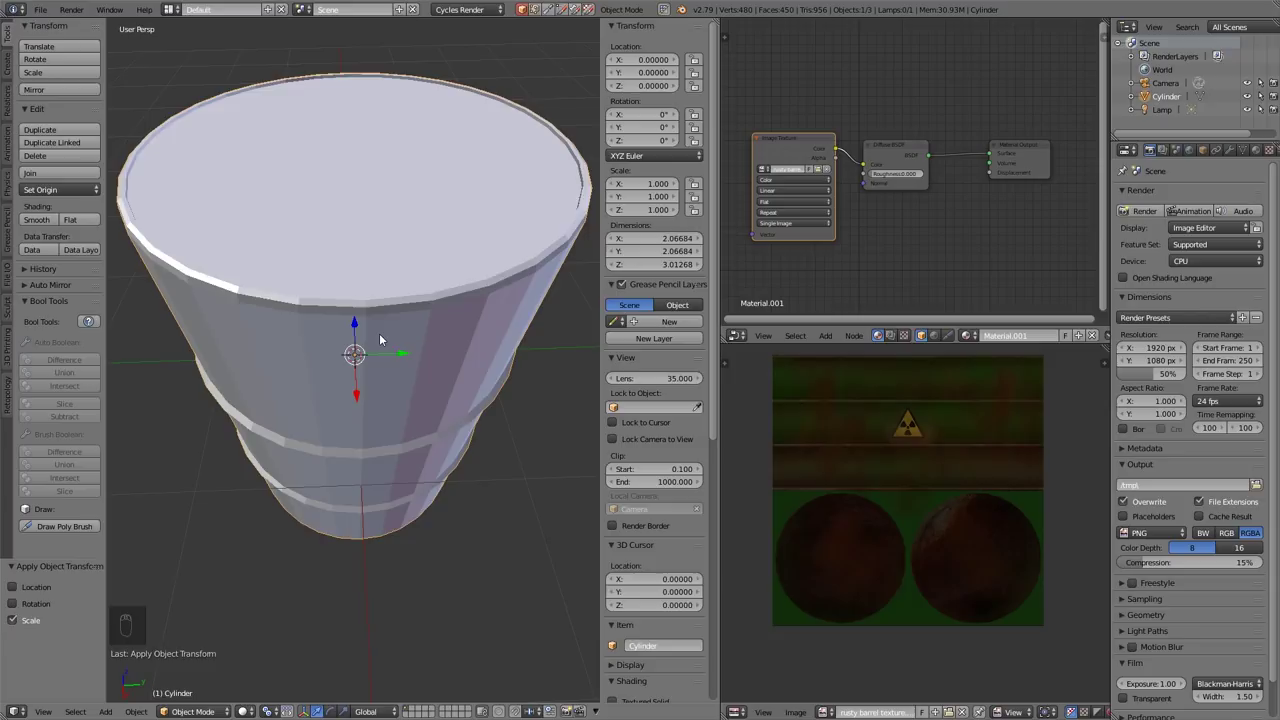
key(Tab)
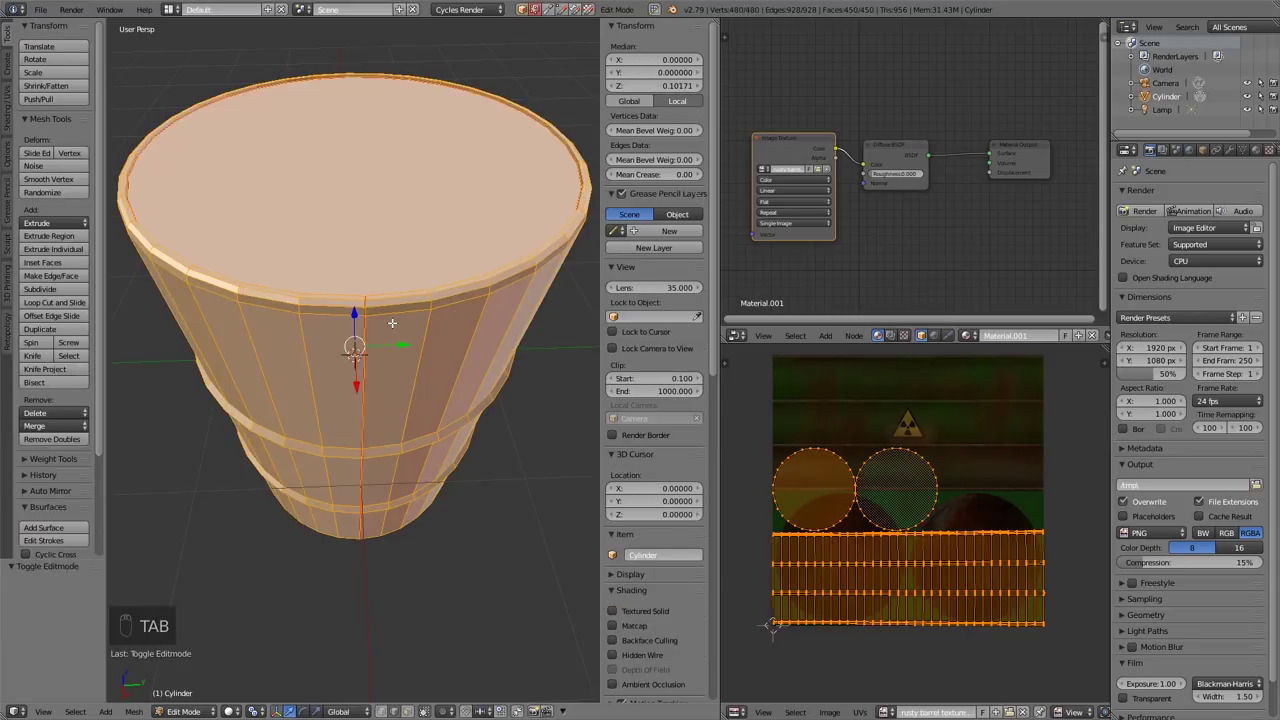
Unwrap the barrel again with its applied scale and zoom out to see it whole
key(u)
click(393, 328)
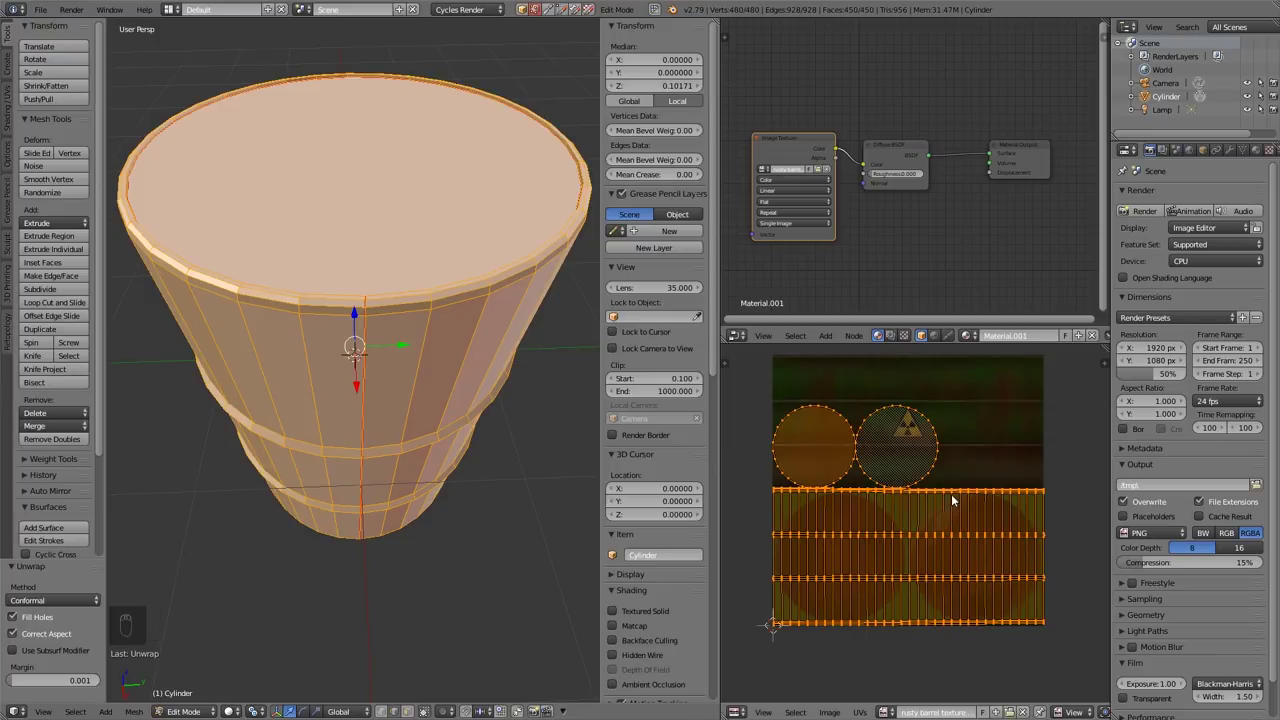
scroll(405, 354, down, 5)
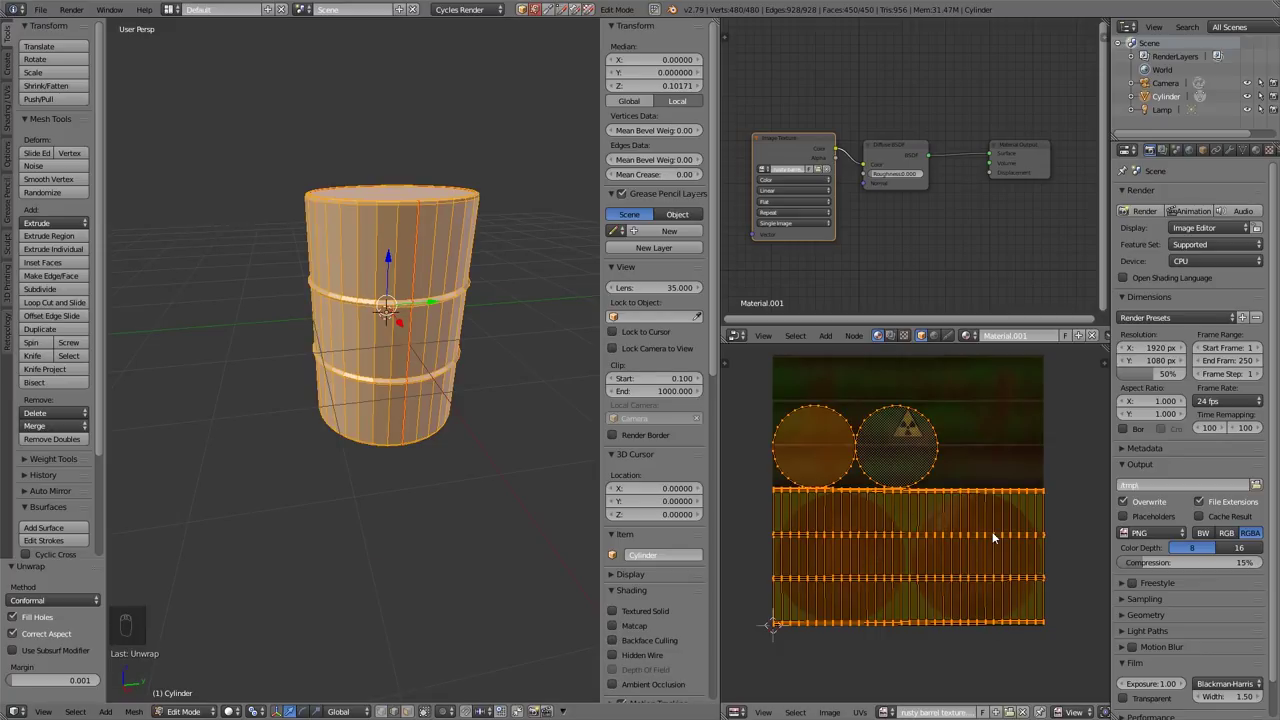
Switch the UV editor to island selection and select the cap circle islands
scroll(1024, 712, down, 8)
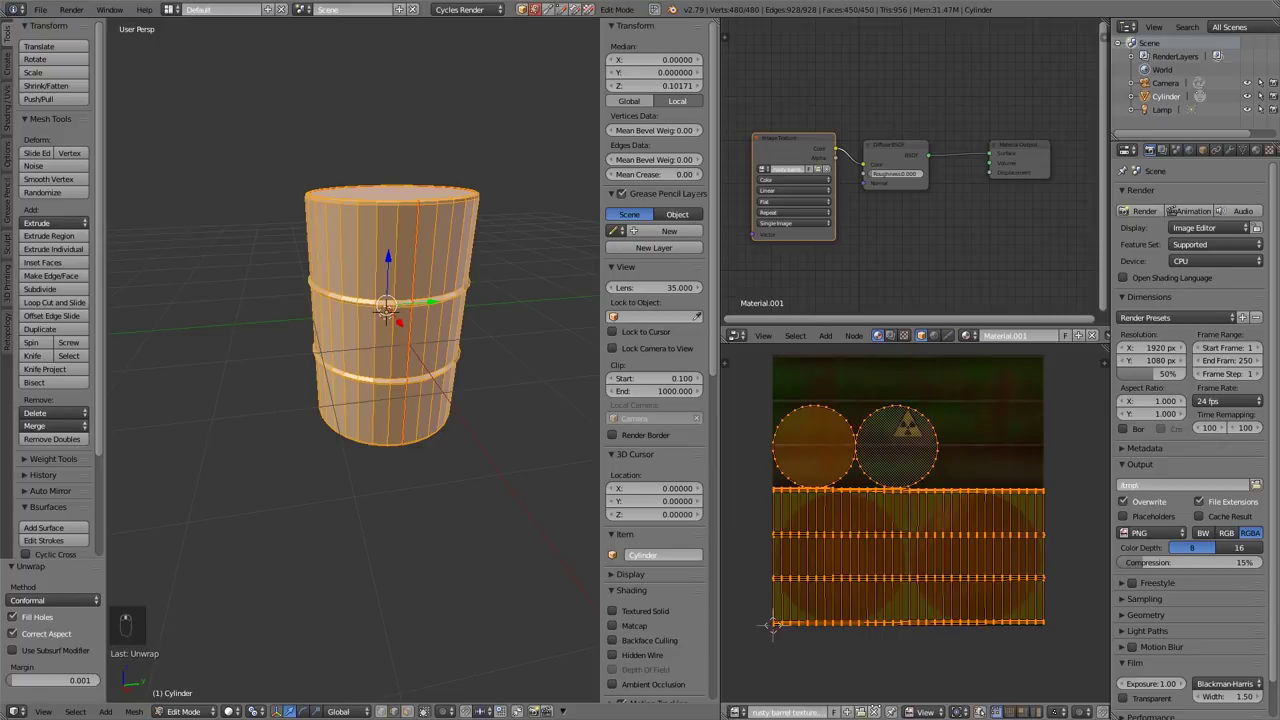
scroll(945, 712, down, 3)
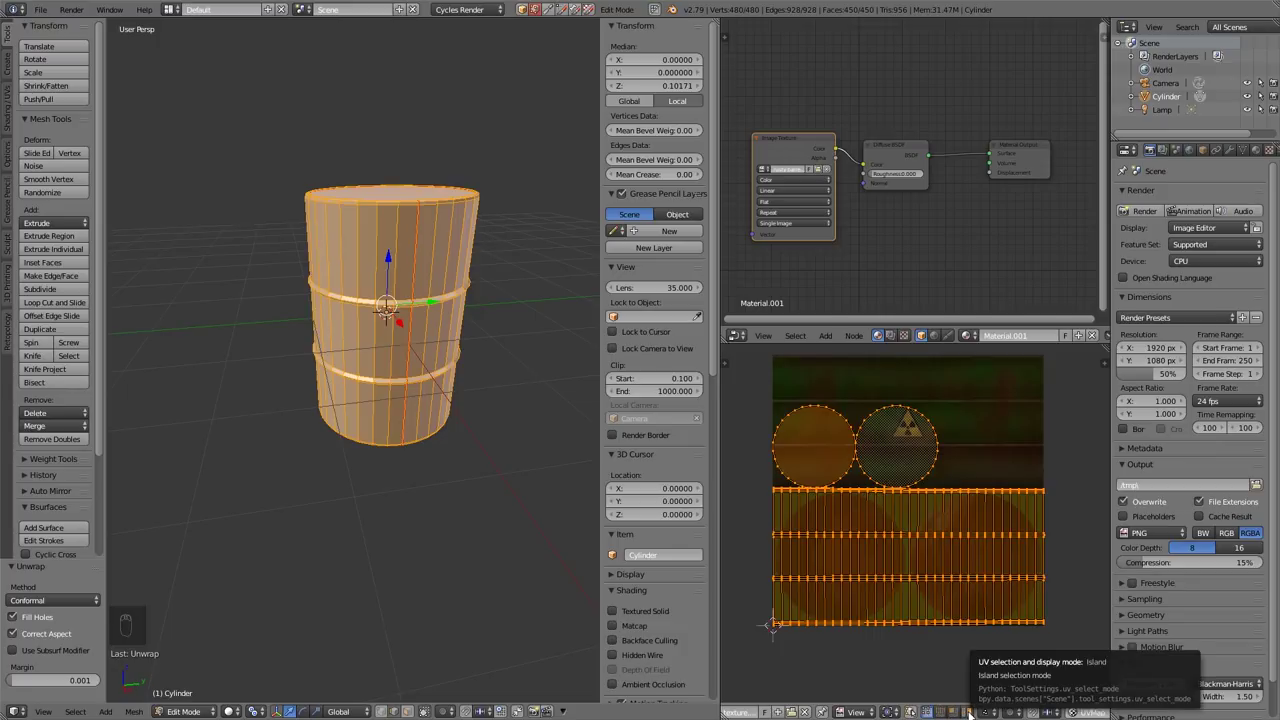
click(969, 713)
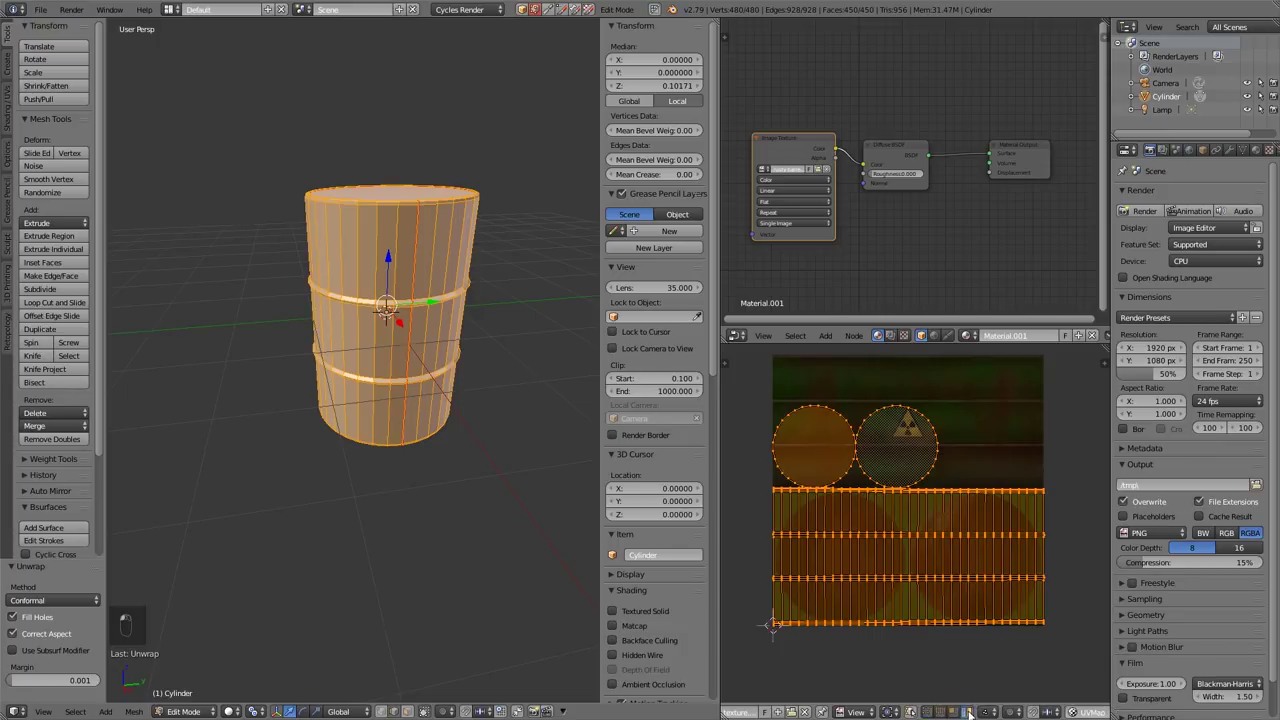
right_click(965, 530)
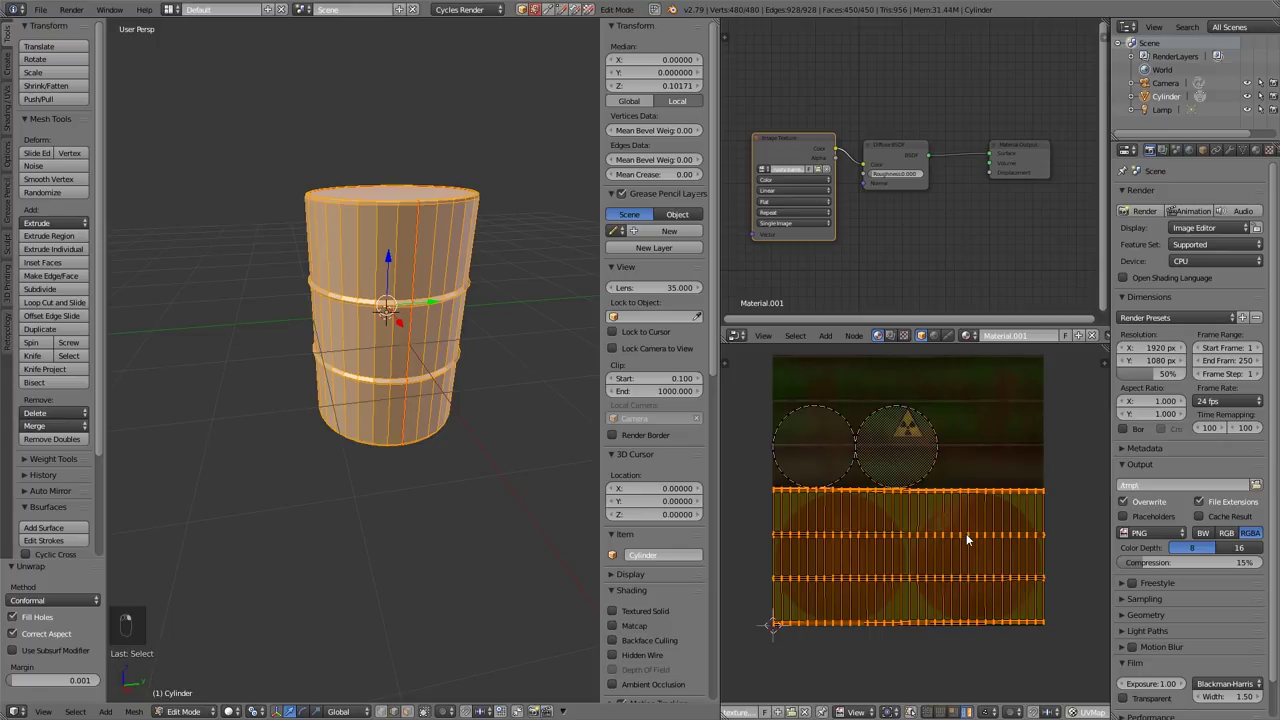
right_click(932, 463)
right_click(853, 470)
right_click(860, 506)
right_click(932, 450)
right_click(843, 444)
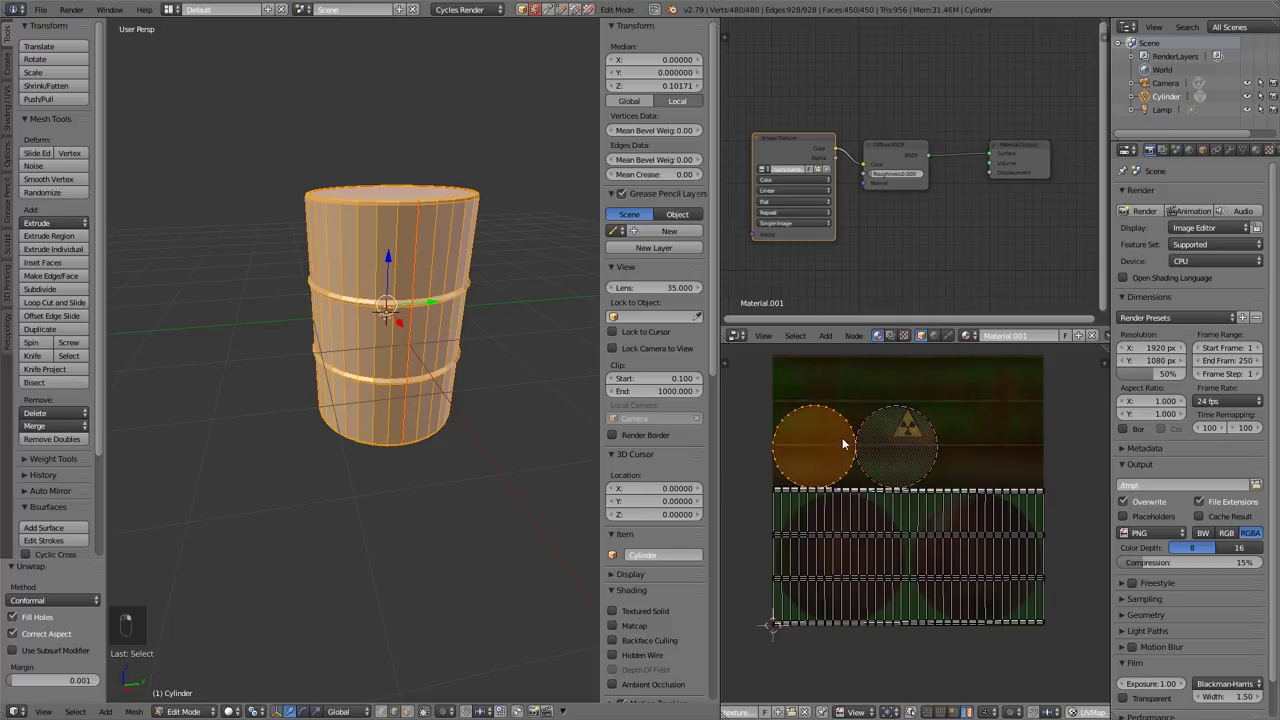
middle_drag(500, 351, 492, 398)
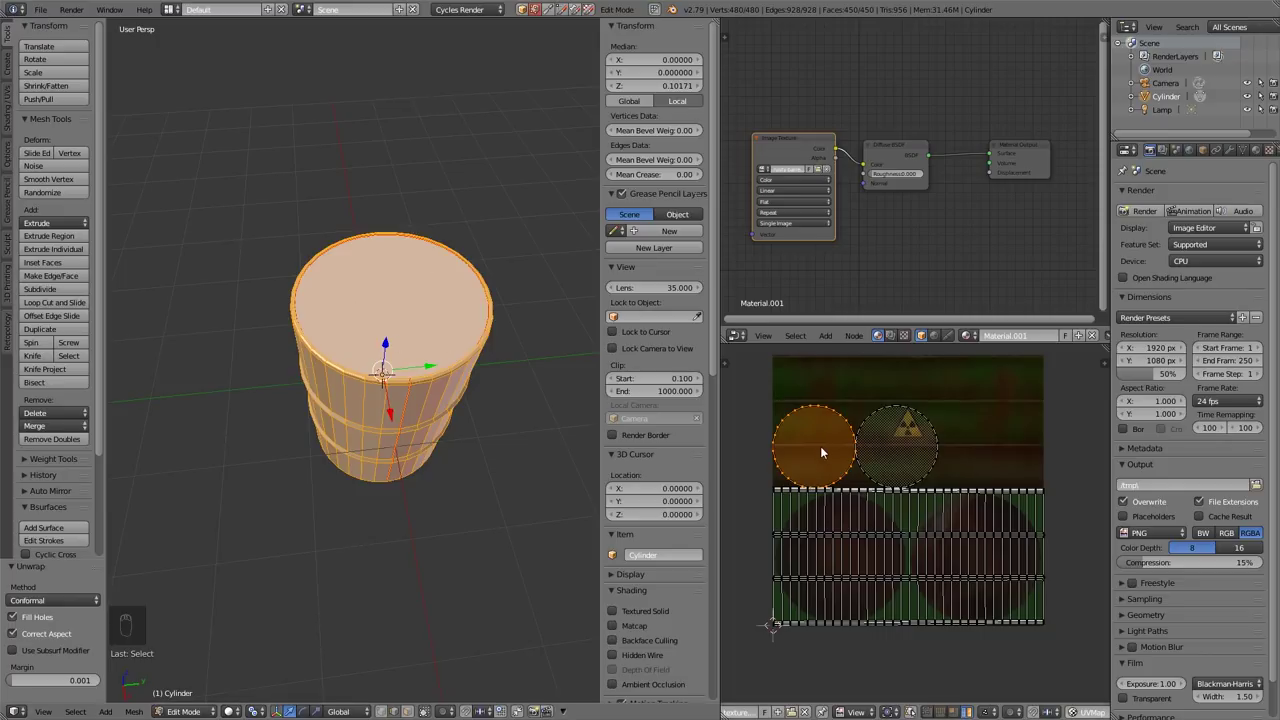
Move and enlarge both cap circles over the texture's two round lid images
key(g)
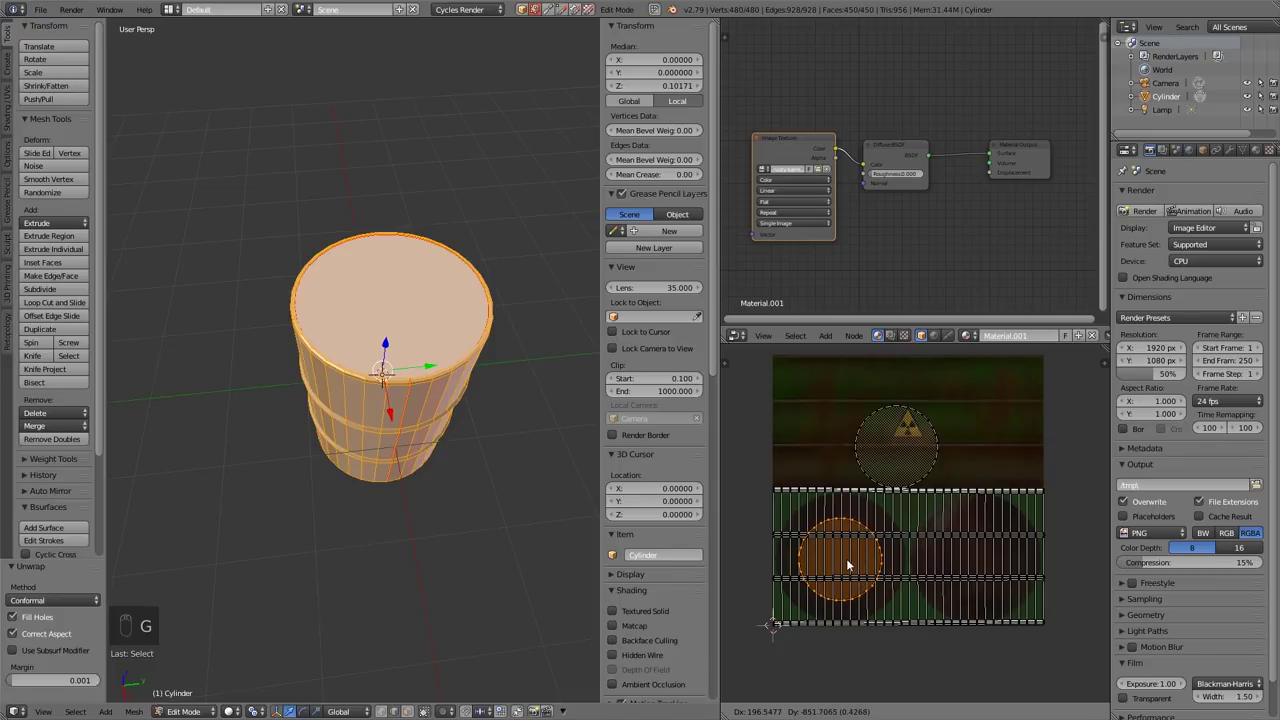
click(846, 555)
key(s)
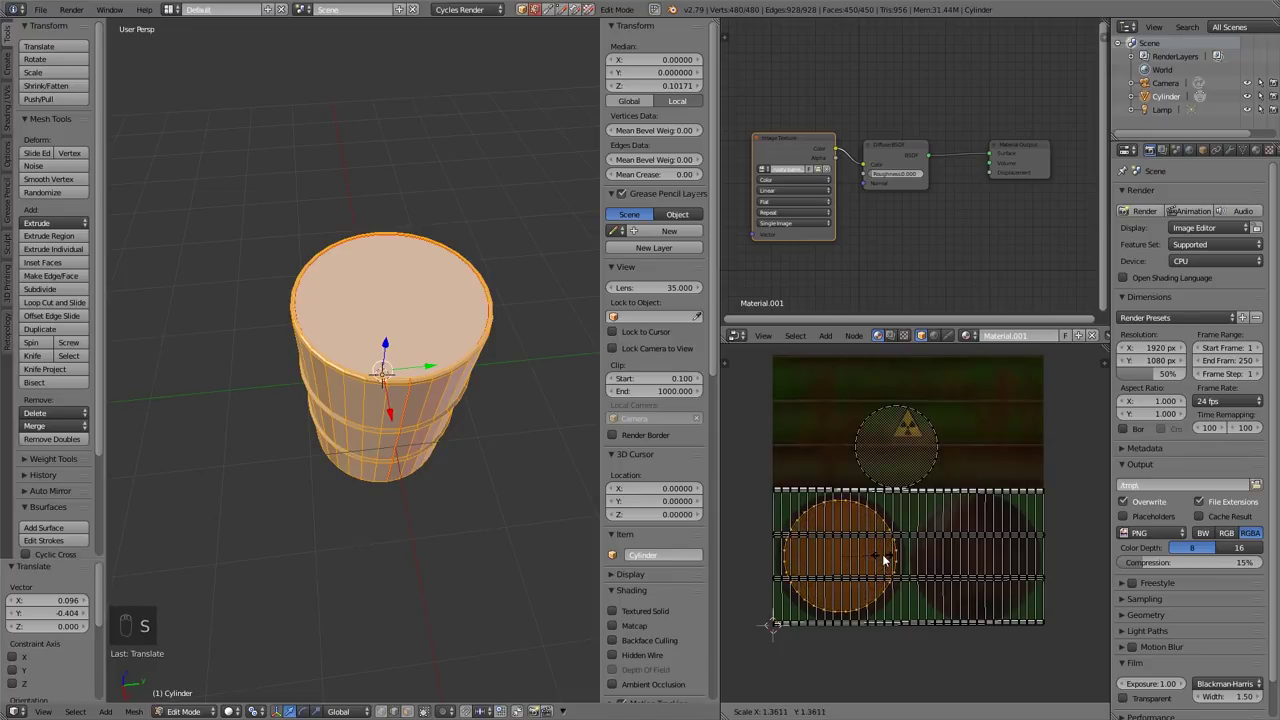
click(886, 557)
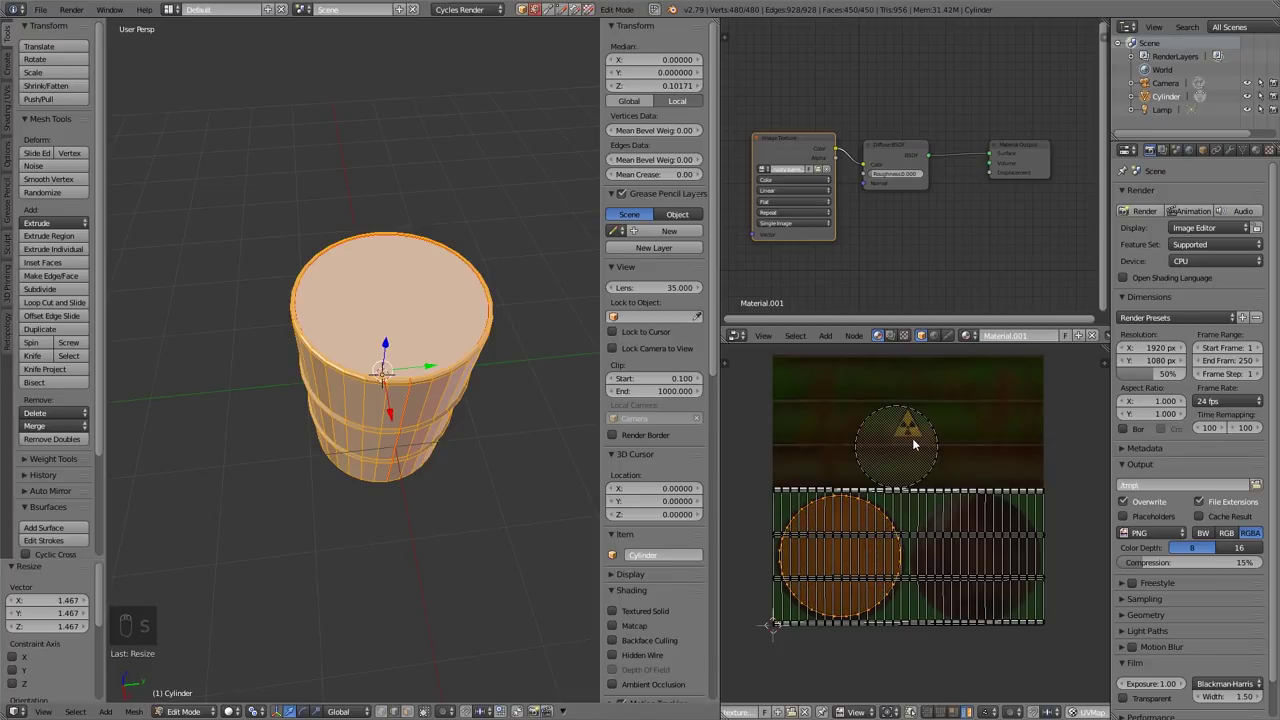
right_click(913, 444)
key(g)
click(993, 558)
key(s)
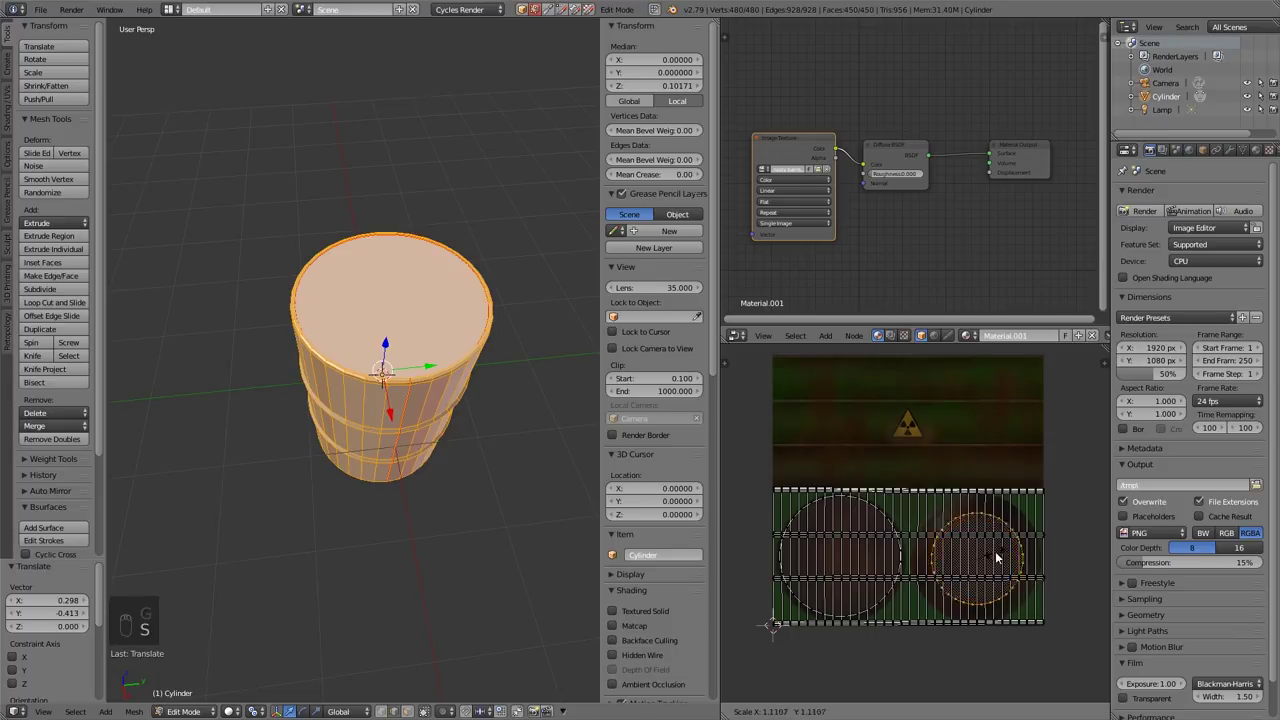
click(999, 551)
Move the side strip up onto the texture's upper band with the radiation symbol
right_click(910, 534)
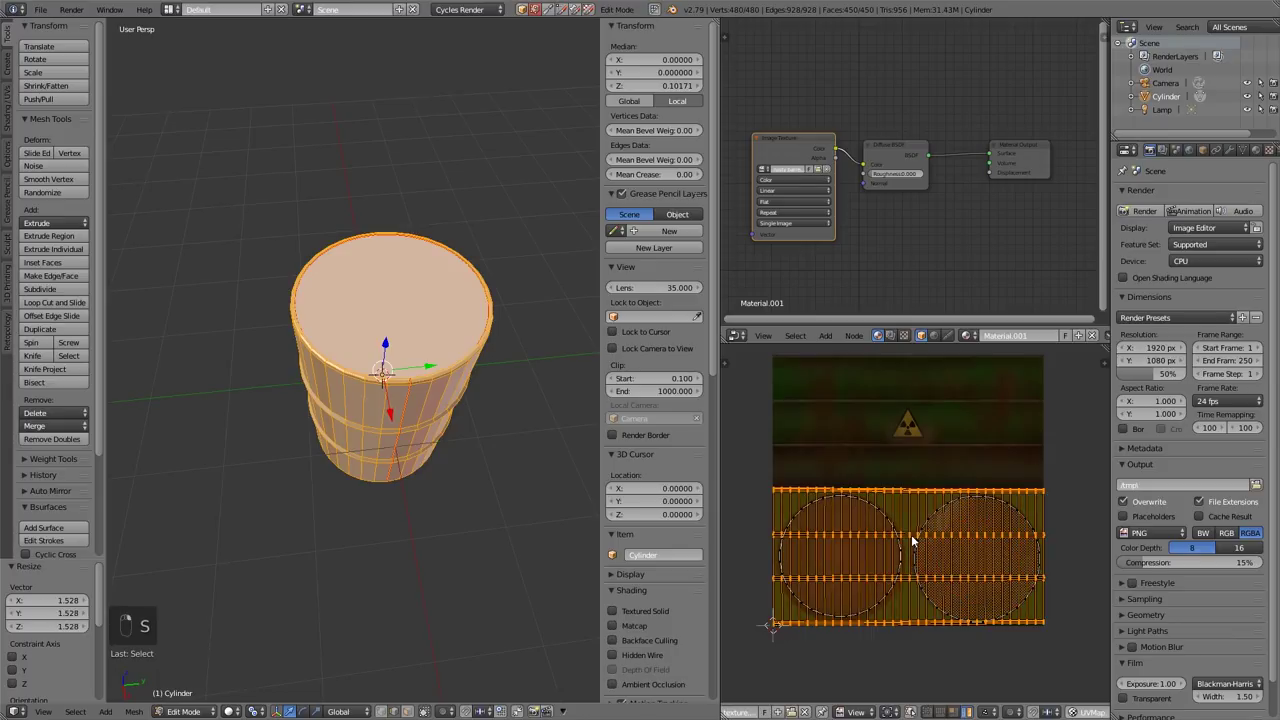
key(g)
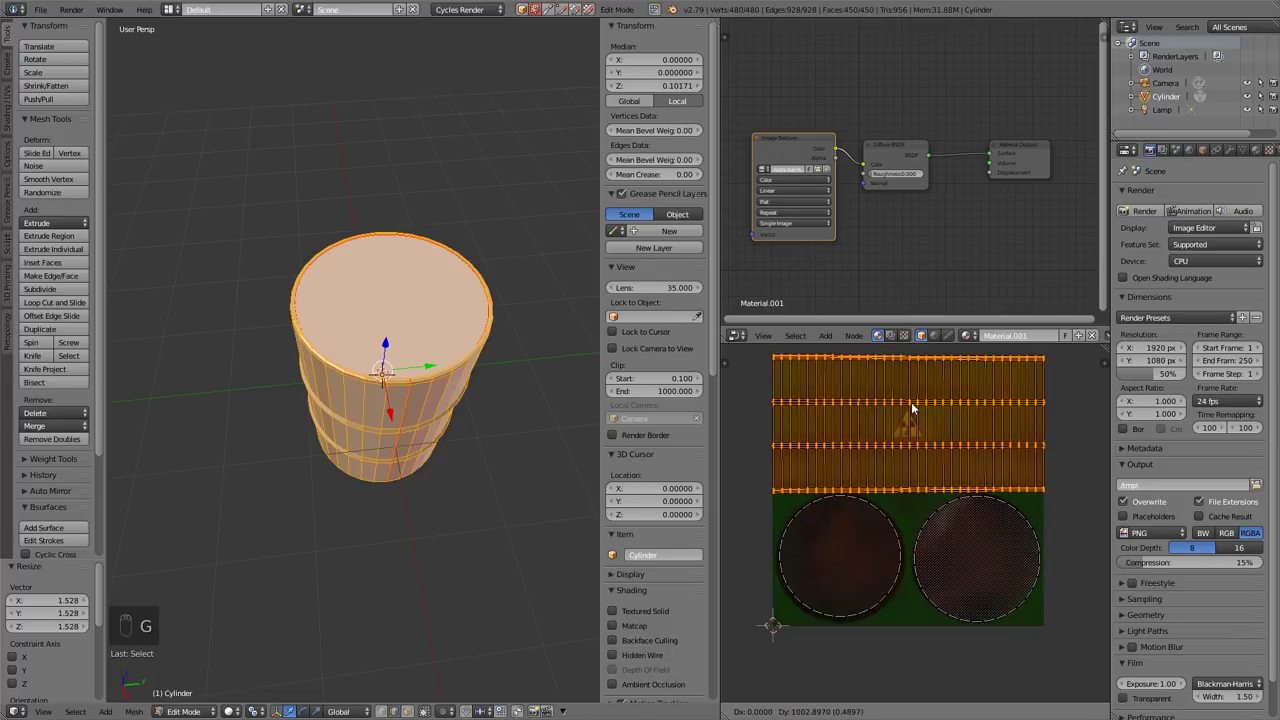
click(911, 402)
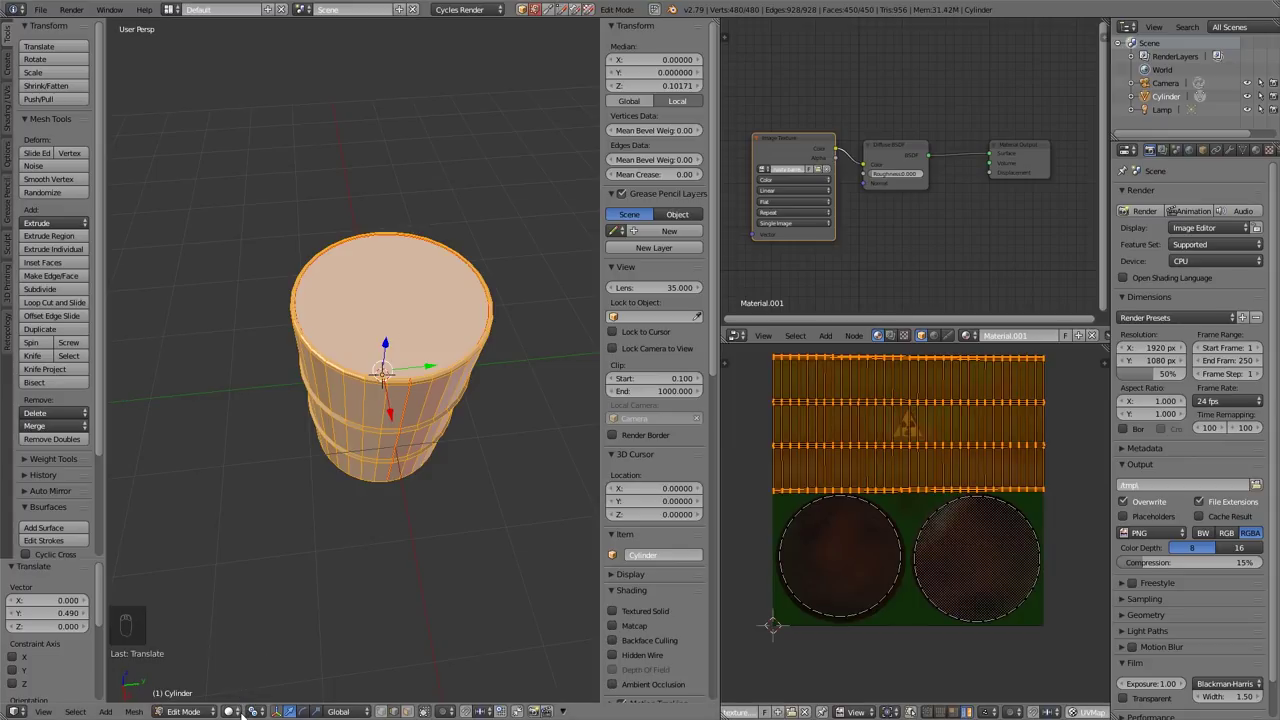
Display the barrel with its texture and rotate the UVs 180°
click(262, 655)
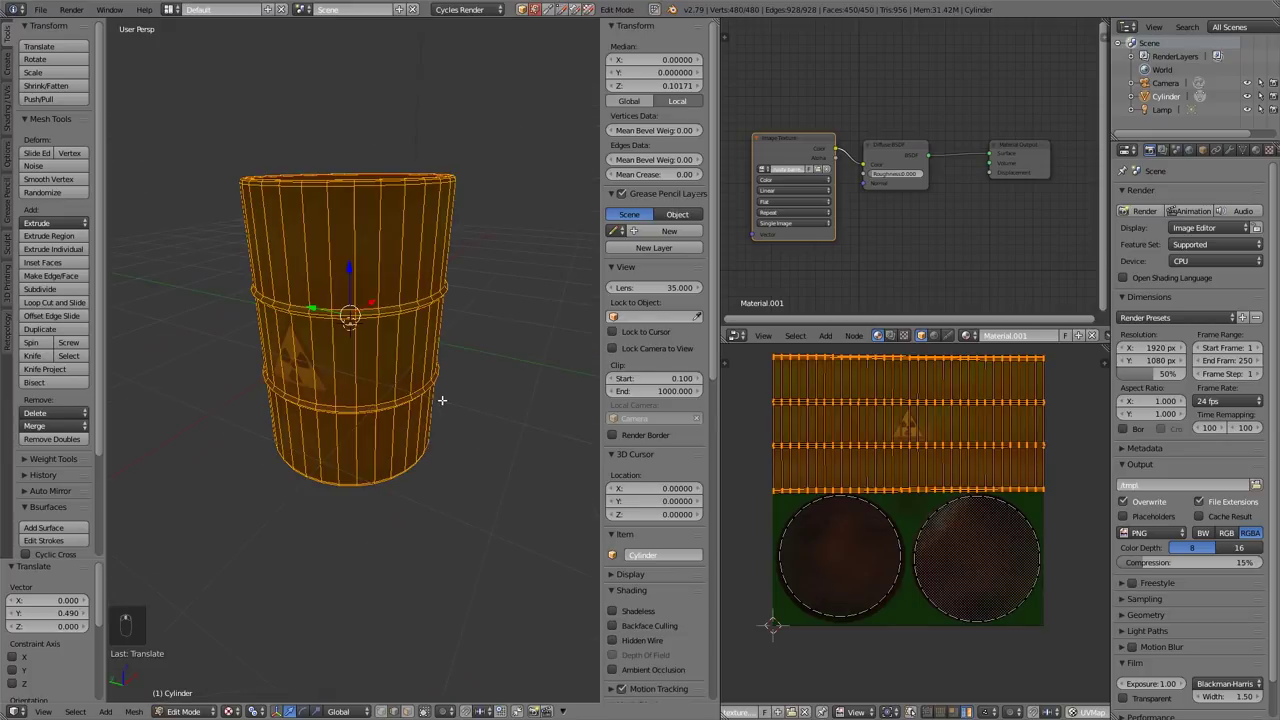
middle_drag(441, 400, 331, 365)
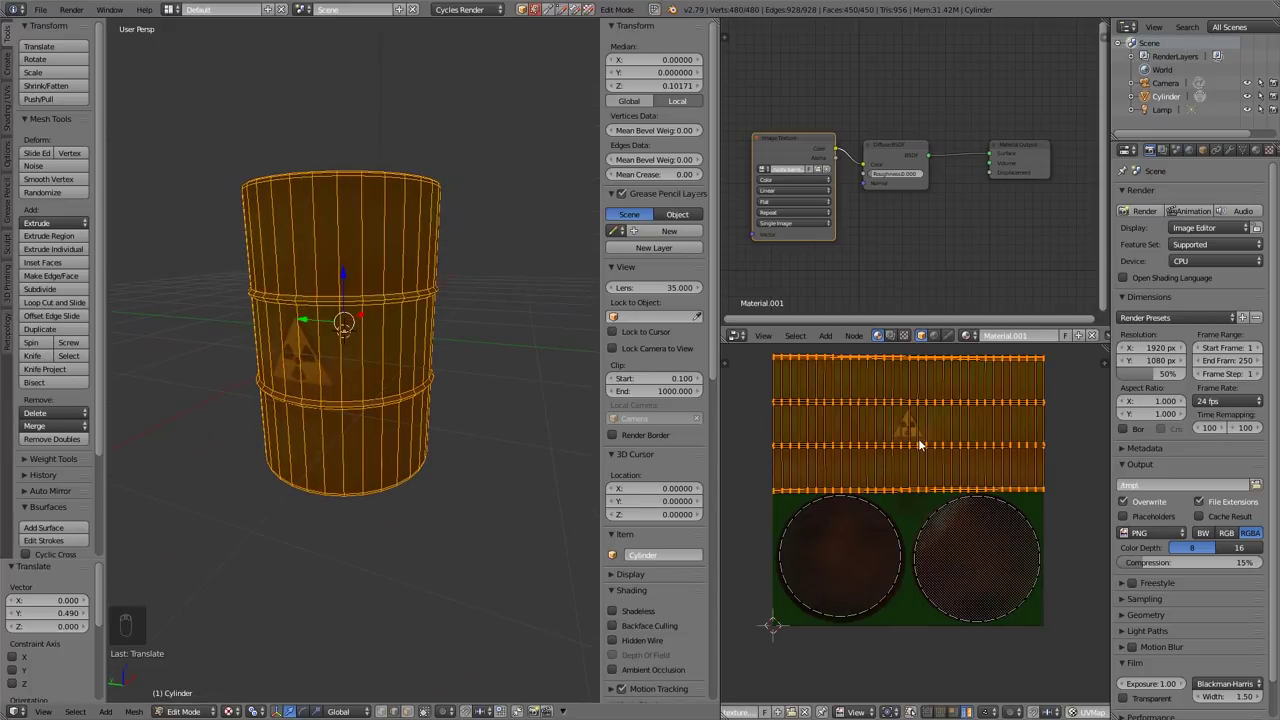
text(r)
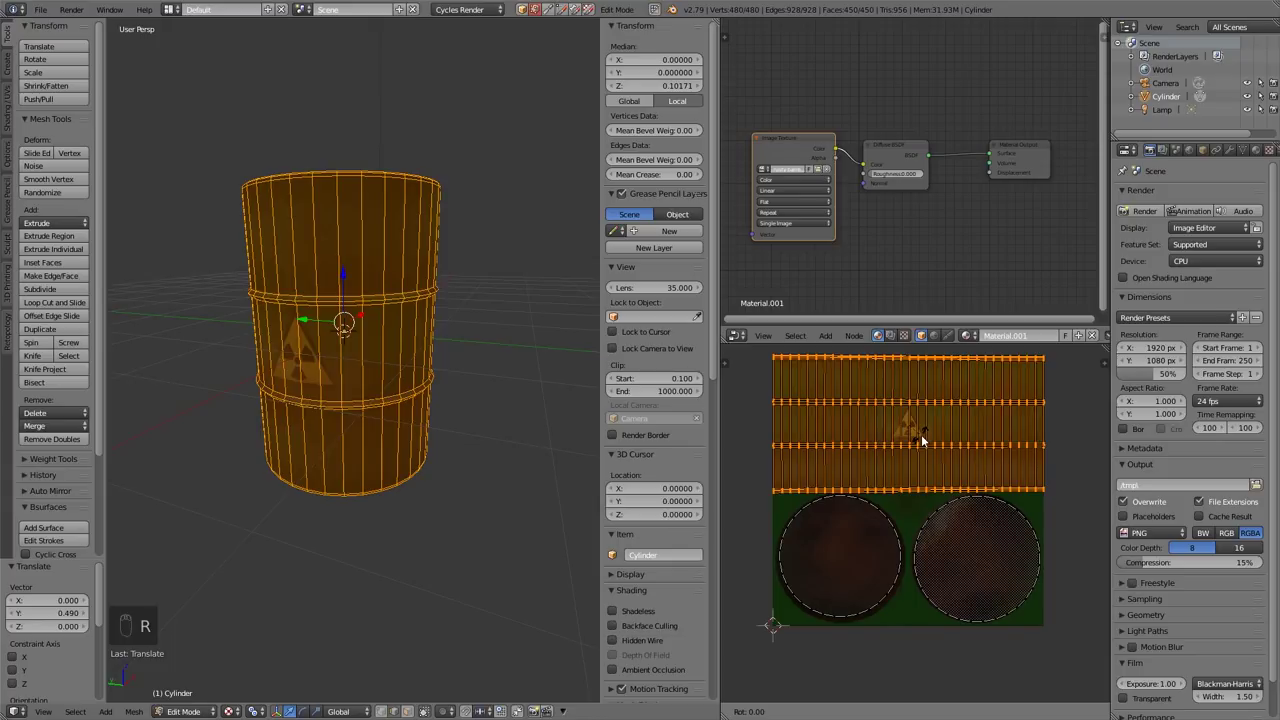
text(180)
key(Return)
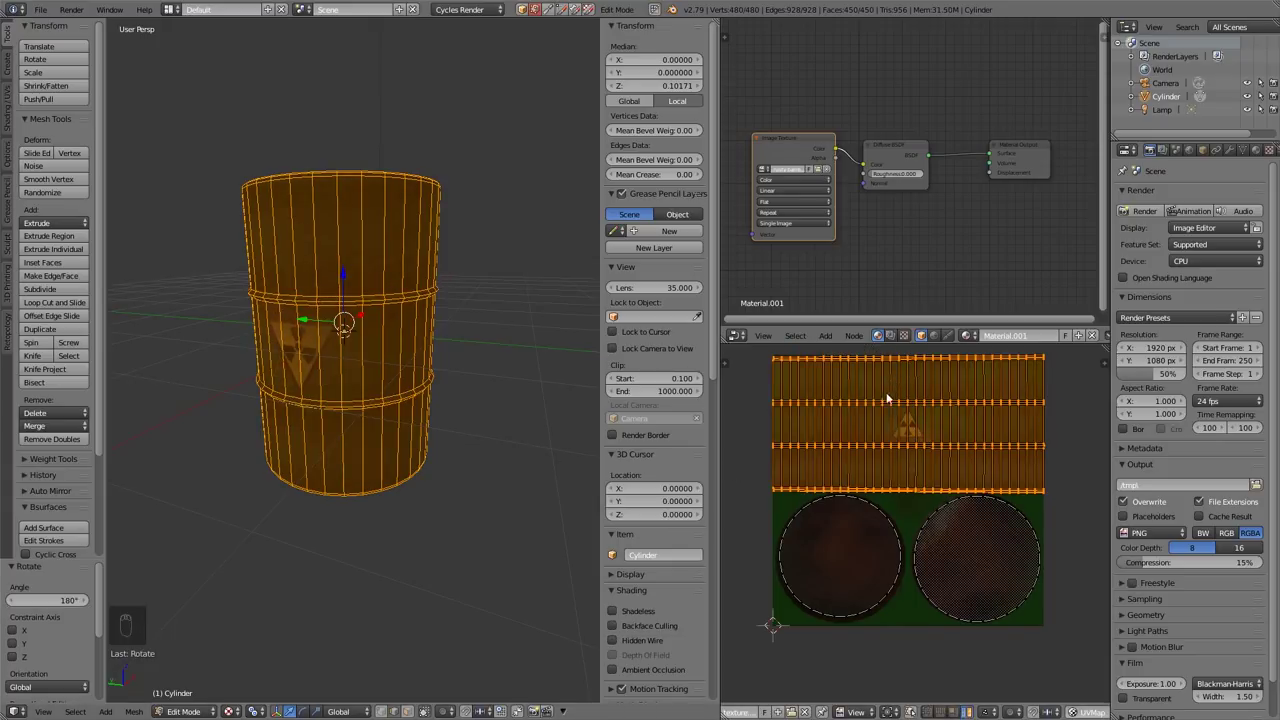
Undo the 180° UV rotation and orbit to inspect the barrel's open top and bottom
key(ctrl+z)
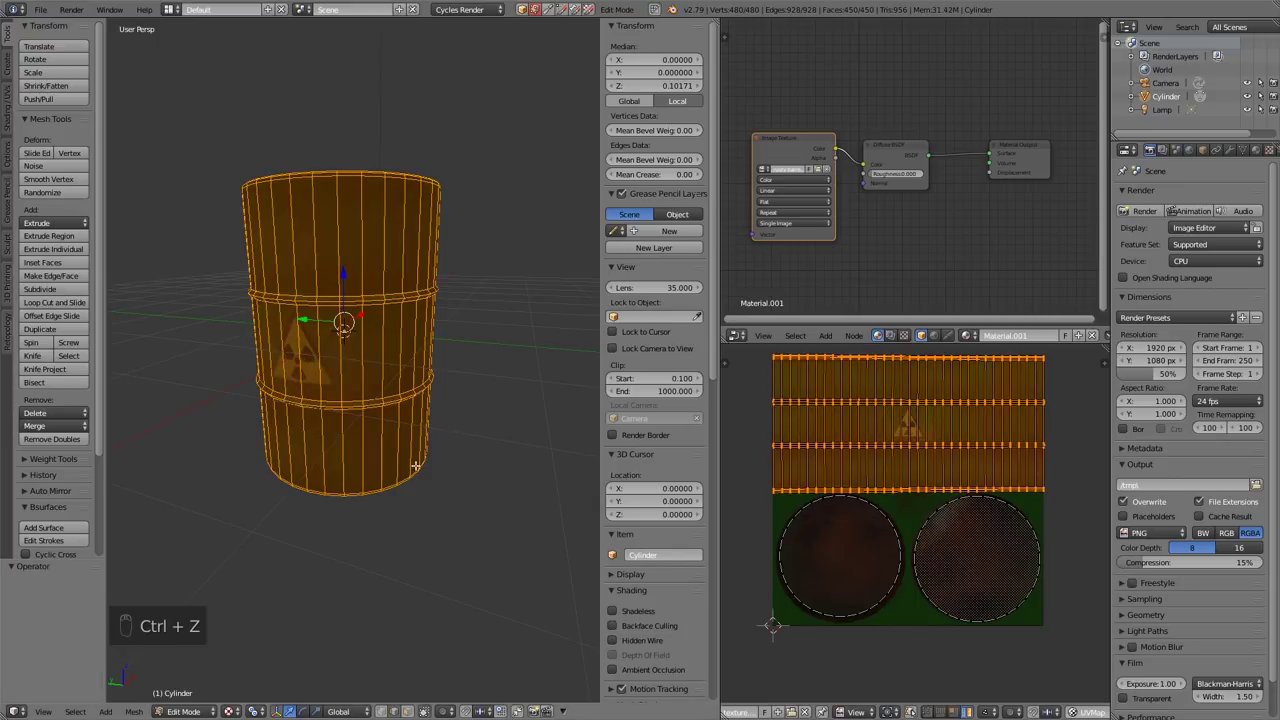
middle_drag(405, 353, 393, 423)
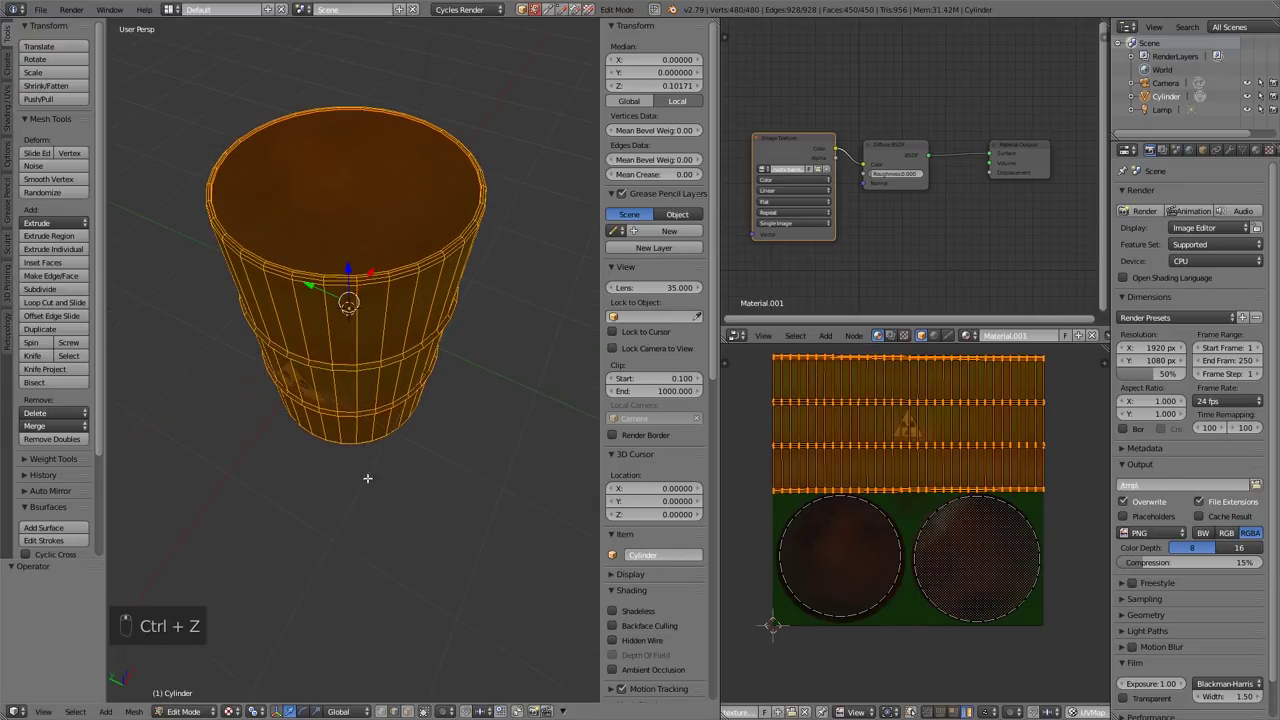
middle_drag(366, 480, 385, 301)
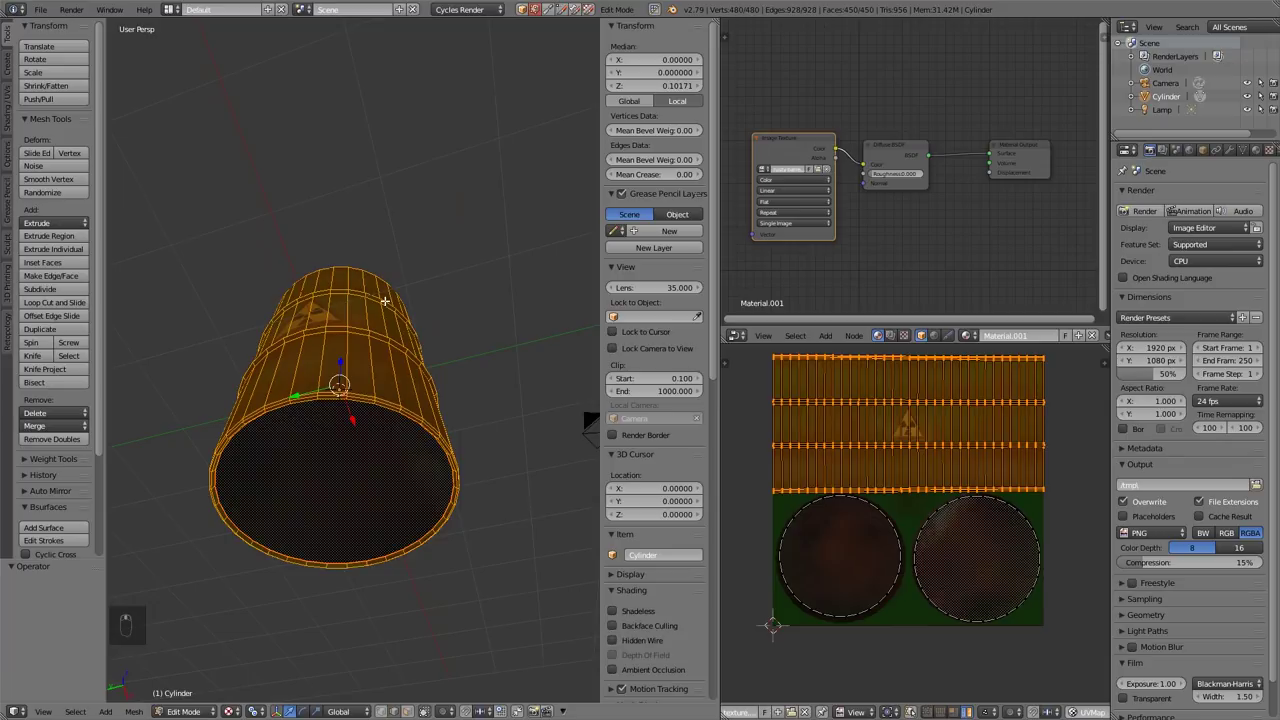
Toggle the barrel mesh selection and orbit and zoom around the textured barrel
key(a)
middle_drag(385, 349, 417, 431)
scroll(374, 440, up, 3)
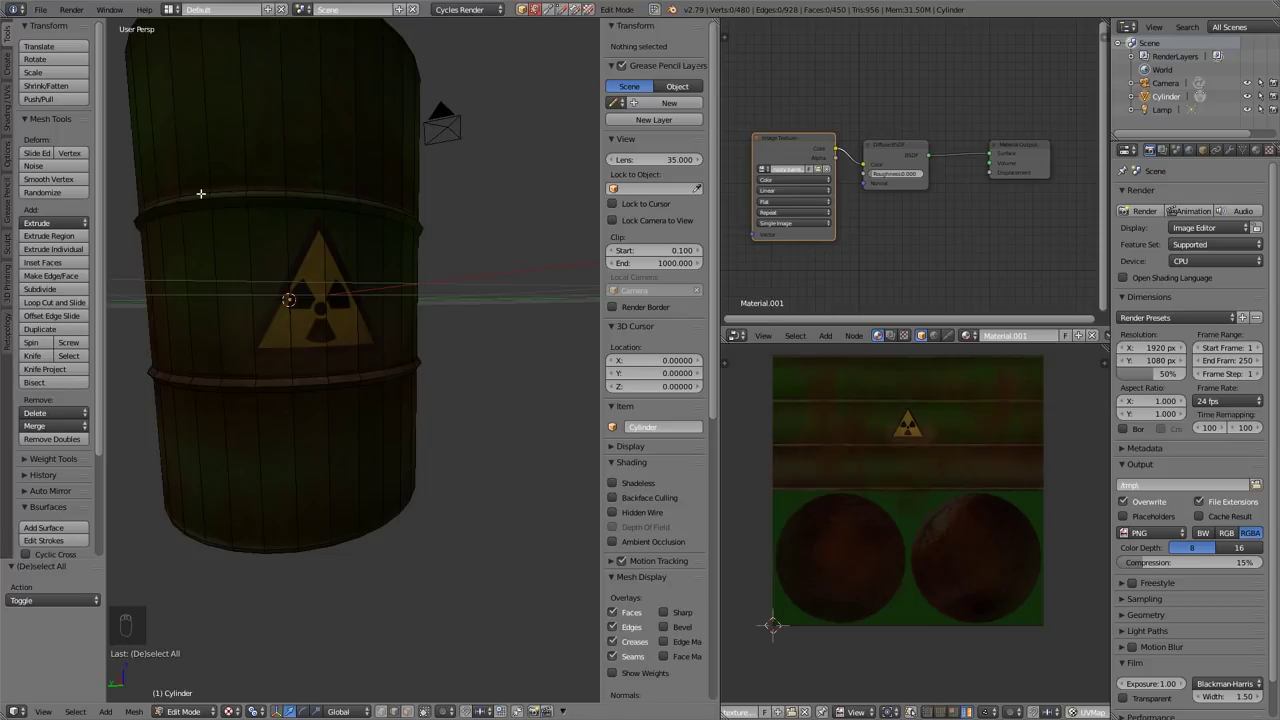
middle_drag(251, 377, 736, 406)
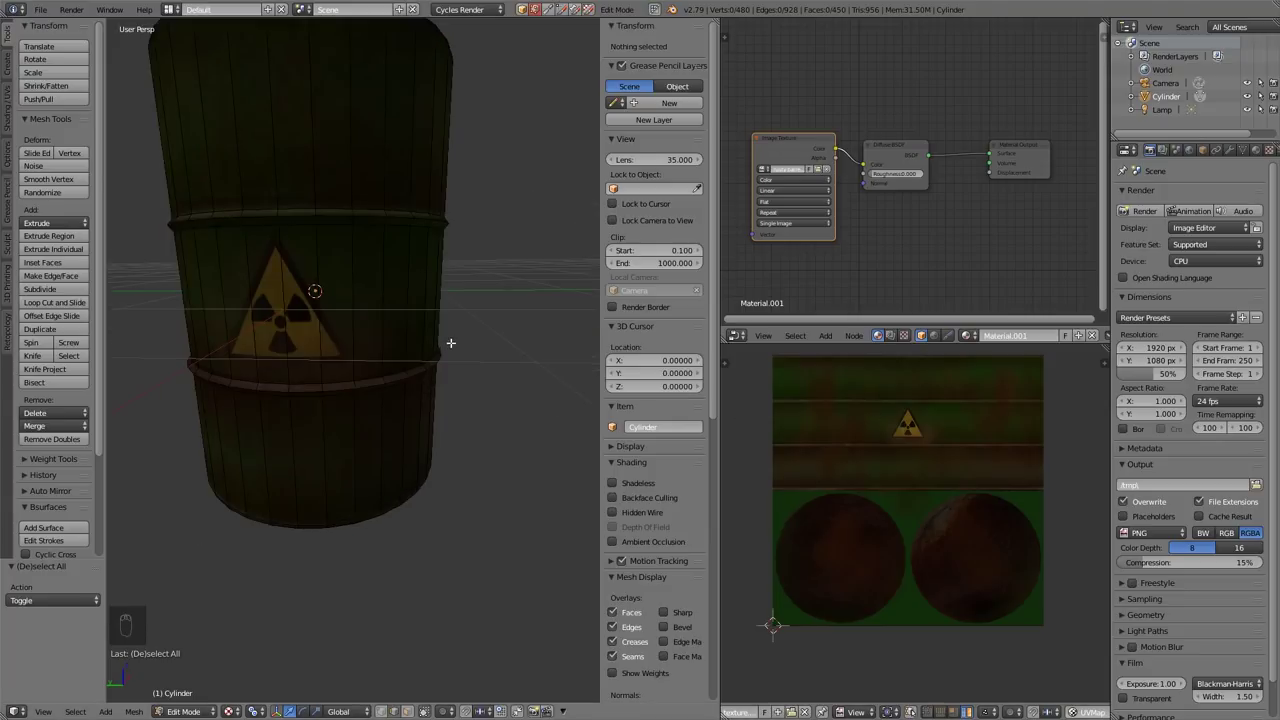
Maximise the UV editor and slide the three upper rim edge loops vertically onto the texture stripe
key(a)
scroll(961, 460, up, 2)
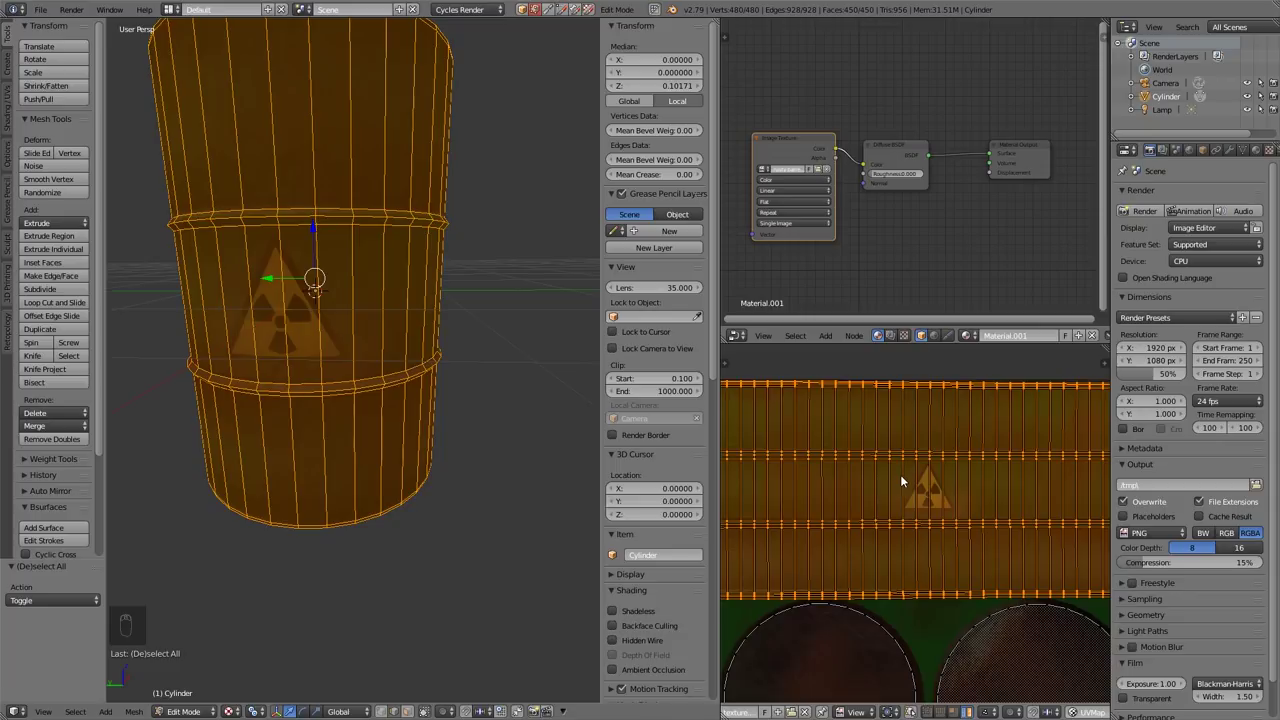
key(shift+space)
scroll(803, 459, up, 2)
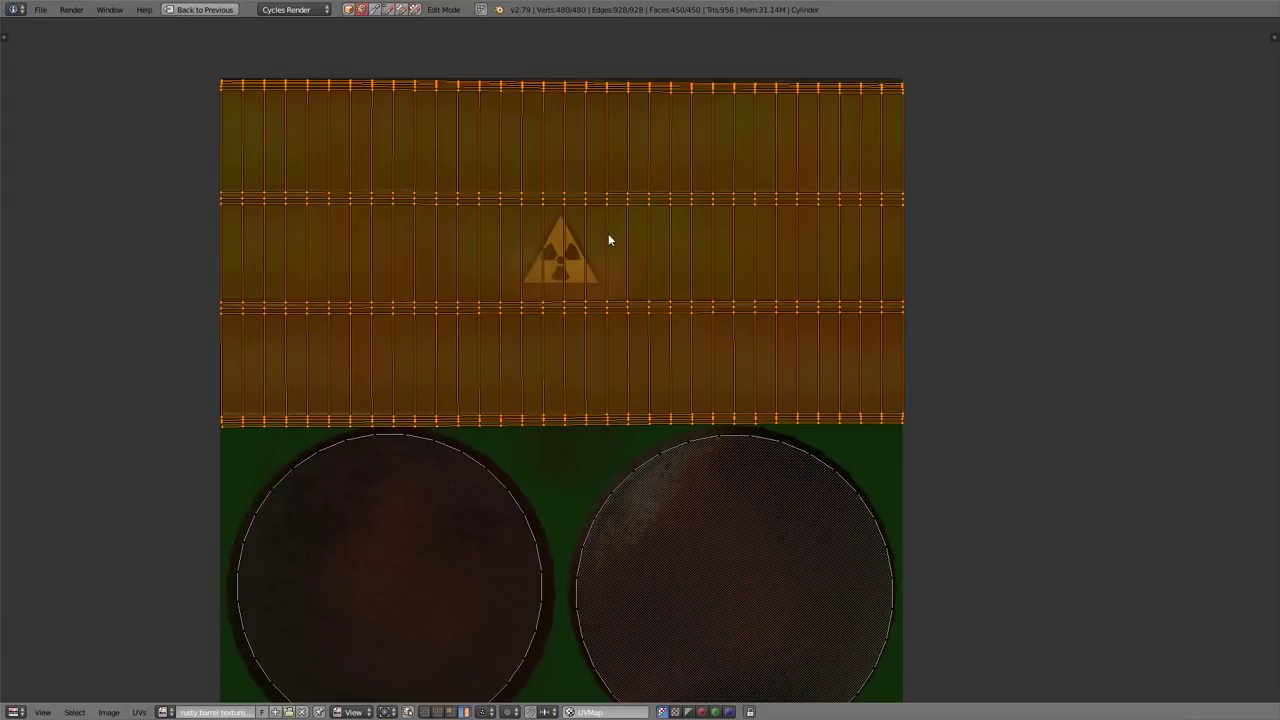
scroll(519, 210, up, 2)
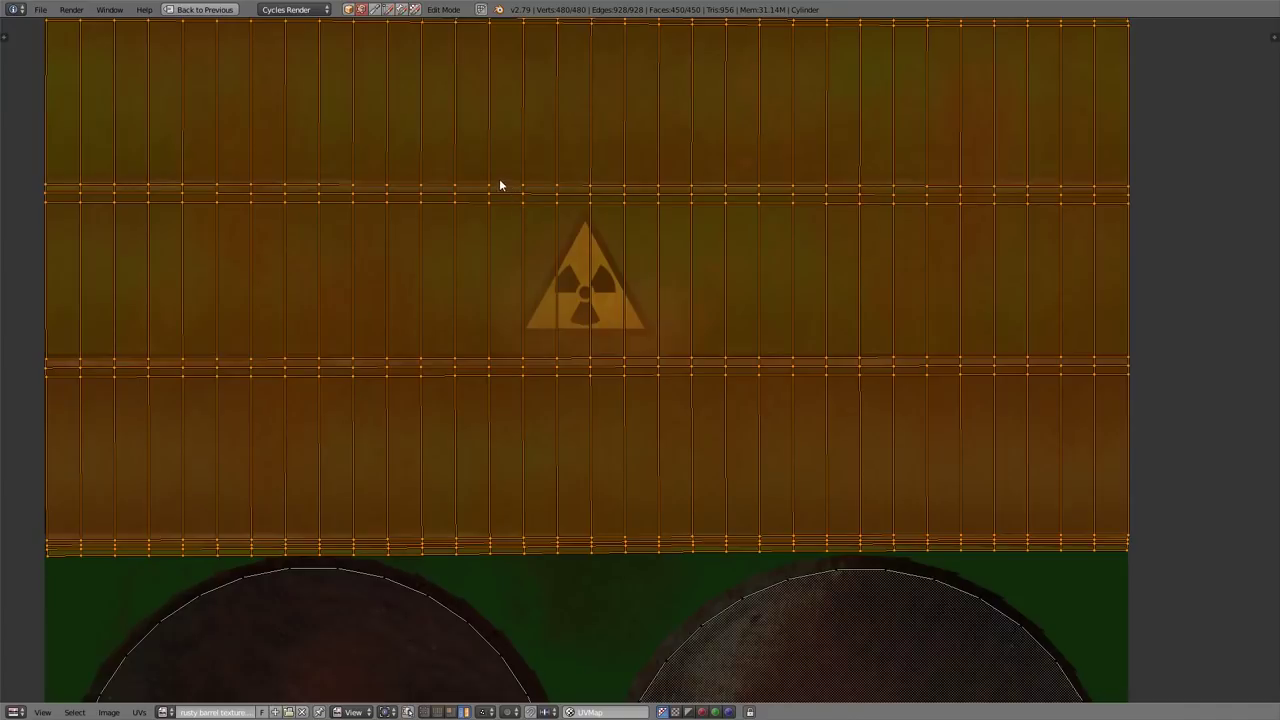
alt+right_click(508, 187)
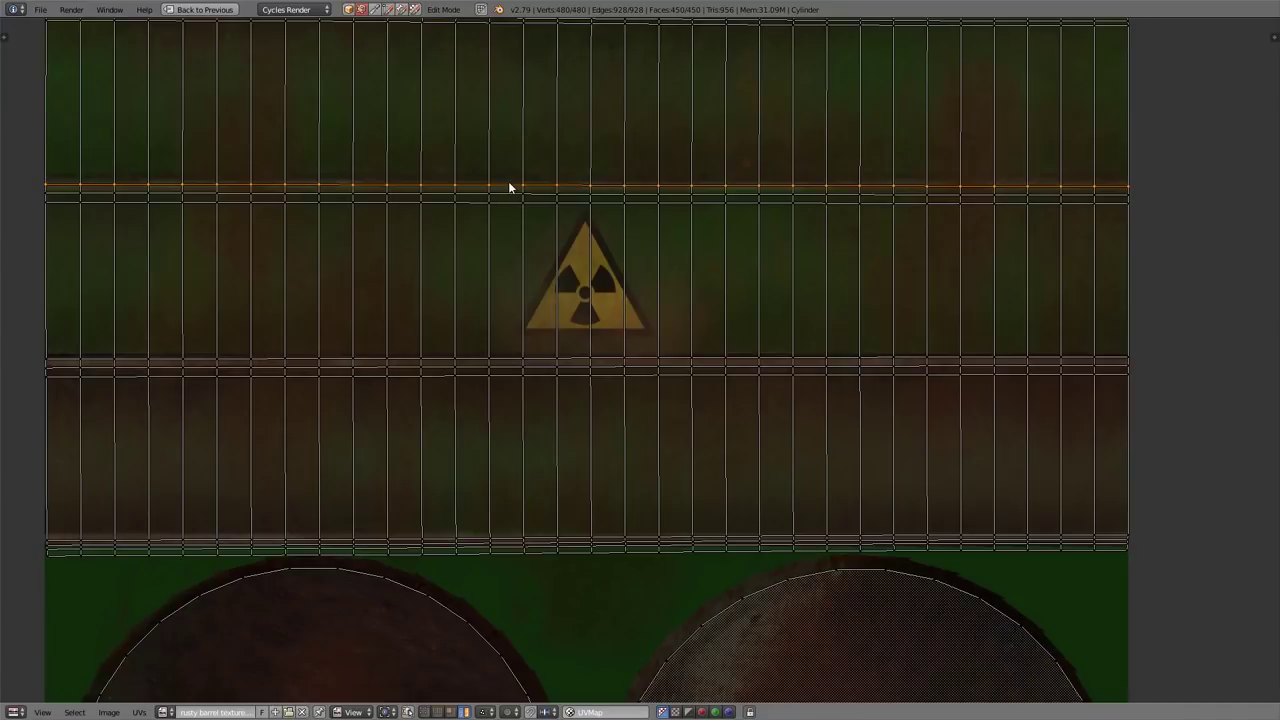
alt+shift+right_click(509, 194)
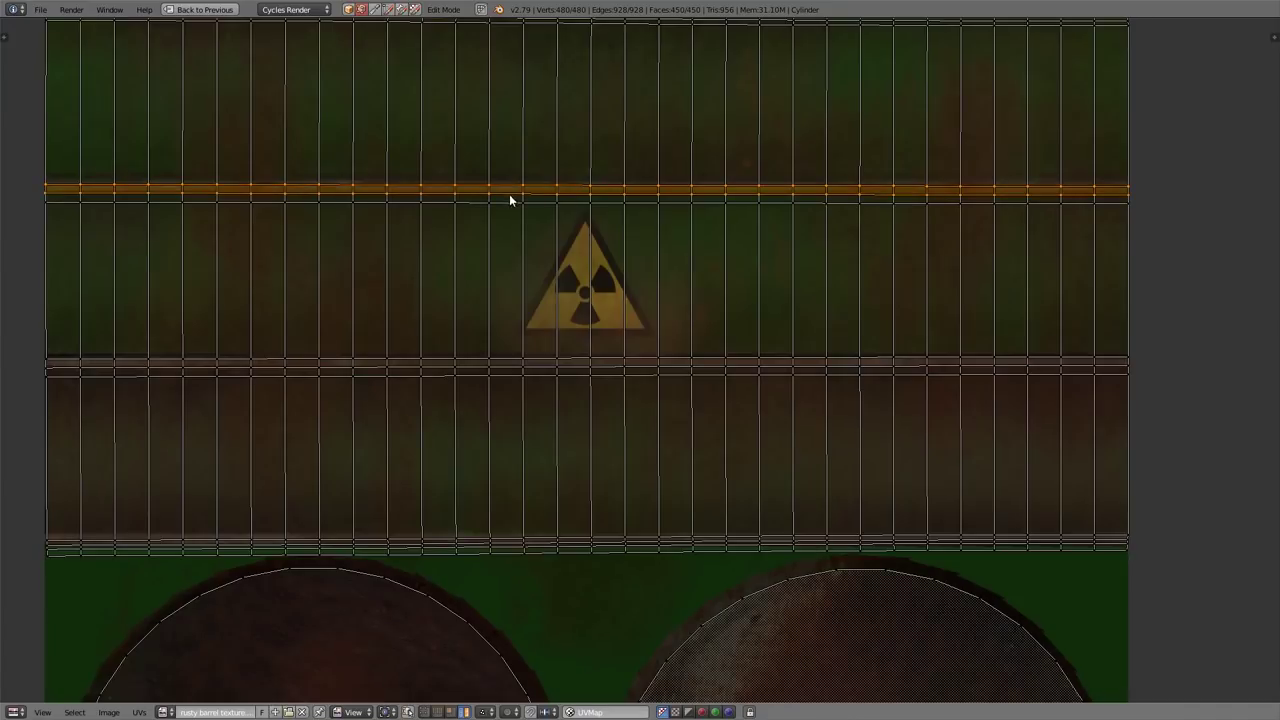
alt+shift+right_click(508, 201)
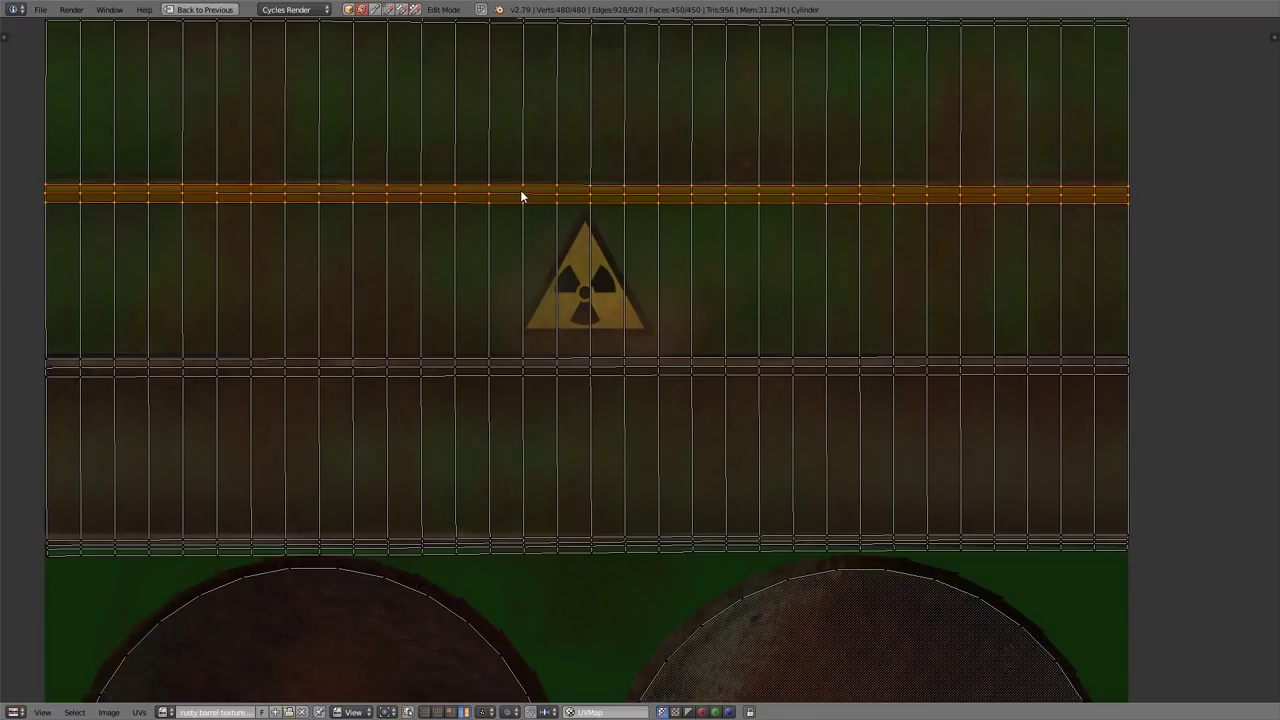
key(g)
key(y)
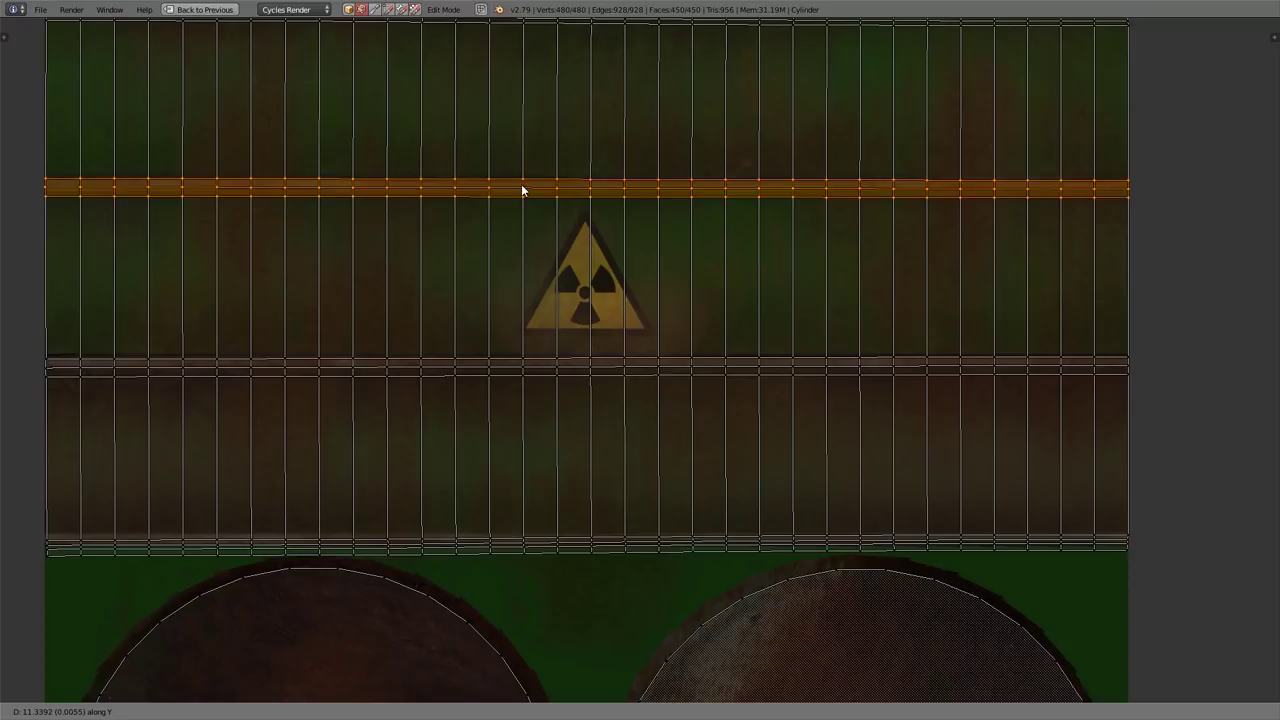
click(521, 185)
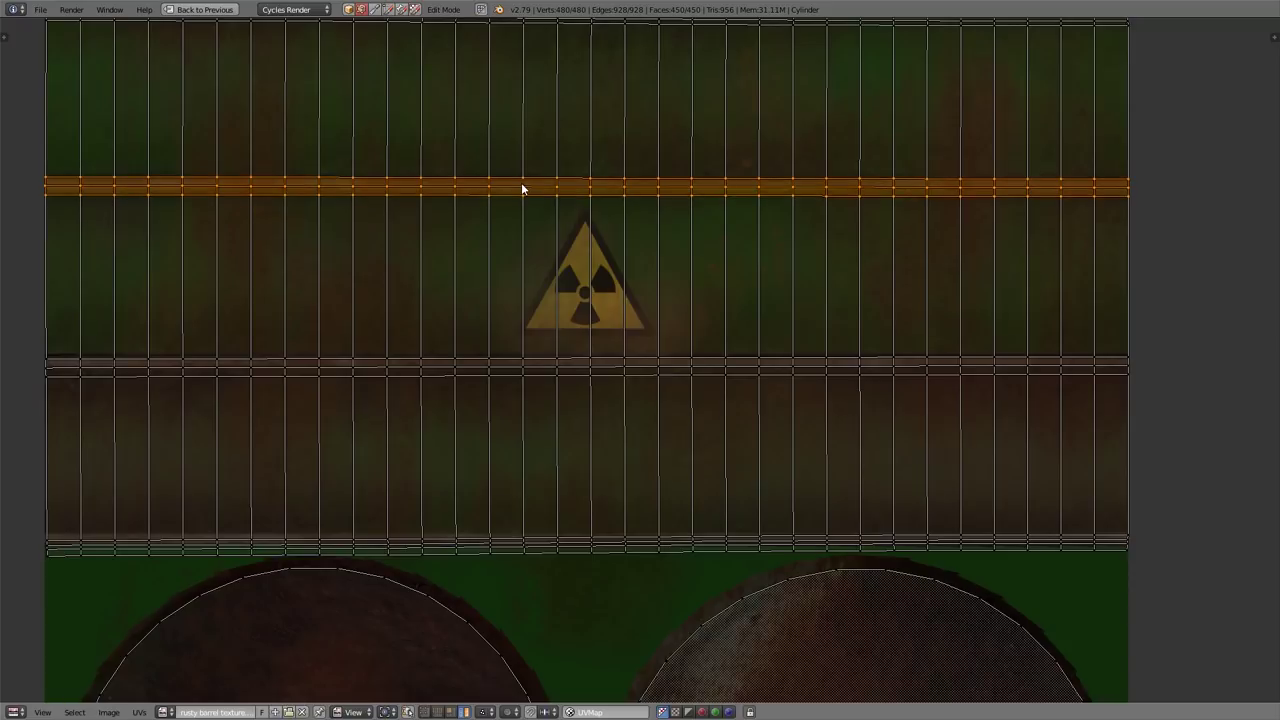
Slide the two lower rim edge loops vertically onto the lower texture stripe
key(a)
alt+right_click(444, 365)
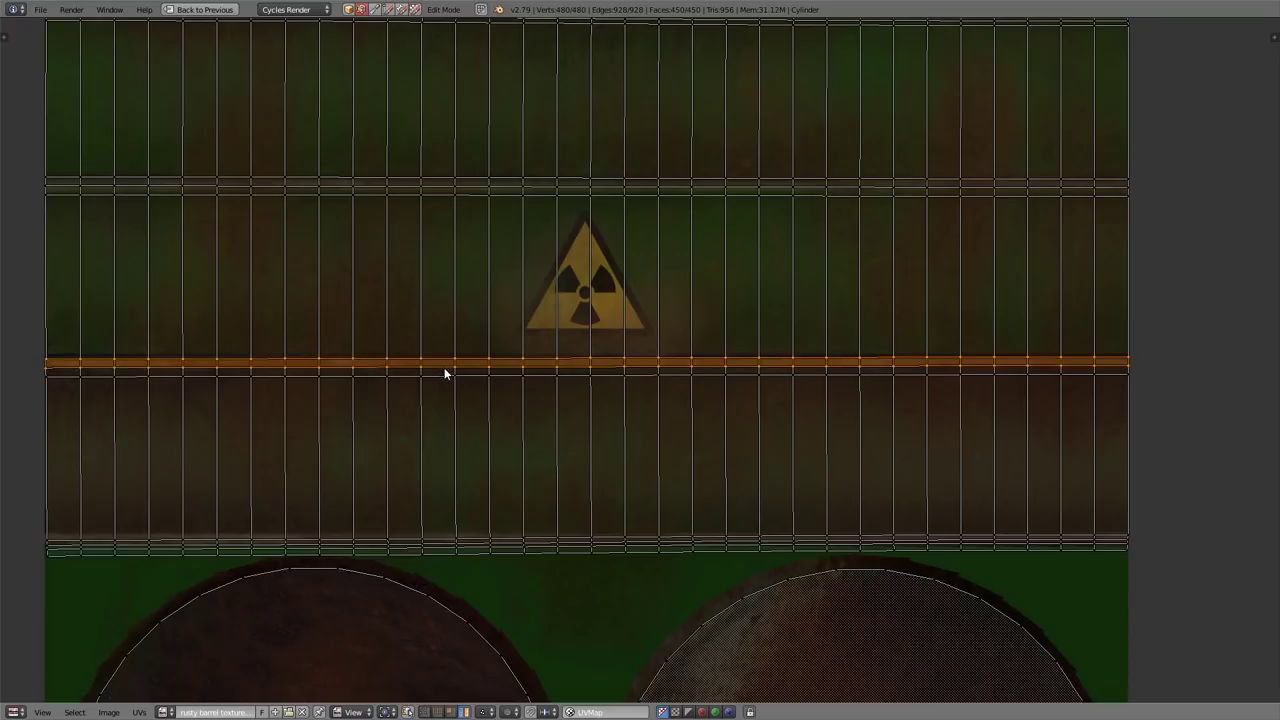
alt+shift+right_click(446, 376)
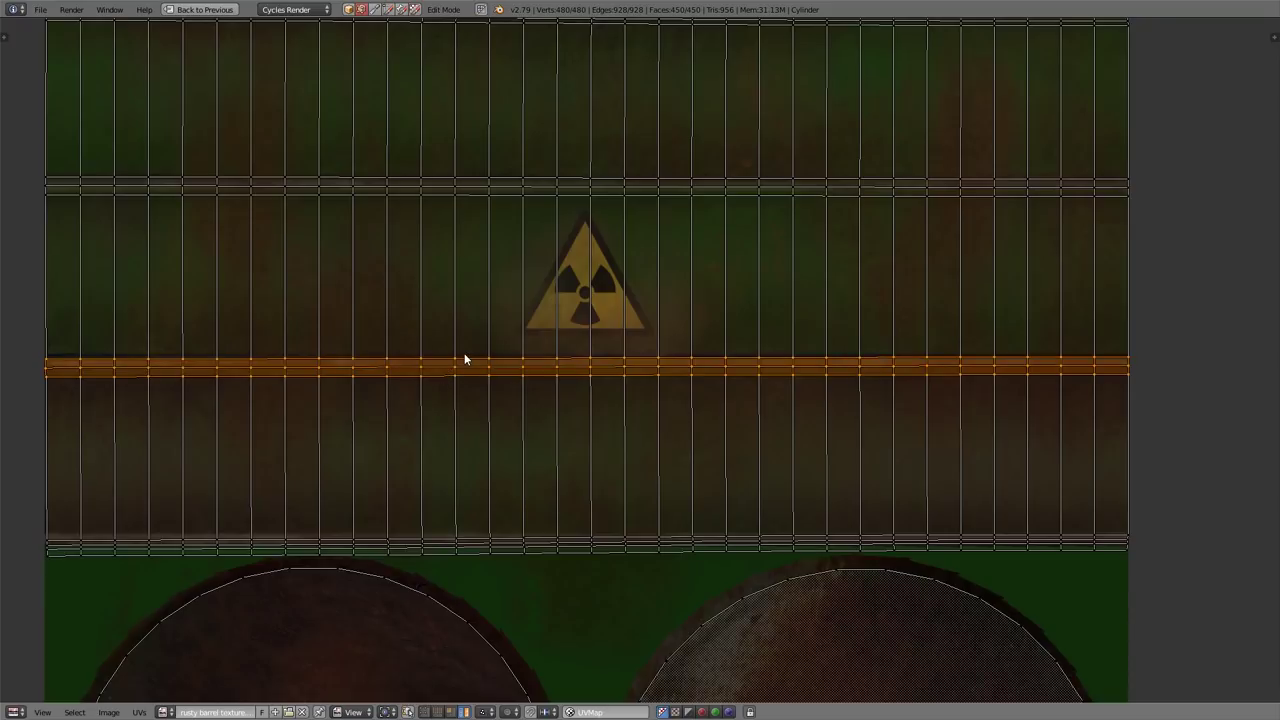
key(g)
key(y)
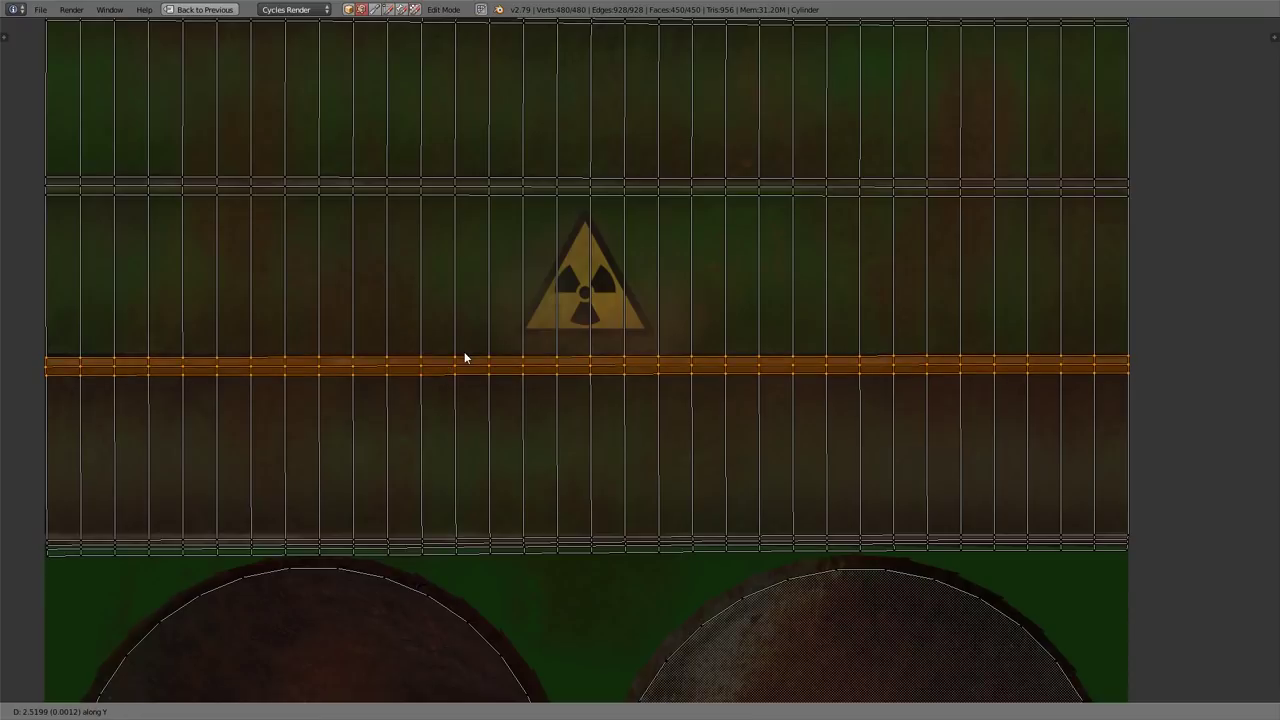
click(464, 370)
Select all UVs and shift the whole side strip straight up slightly along Y
scroll(464, 372, down, 1)
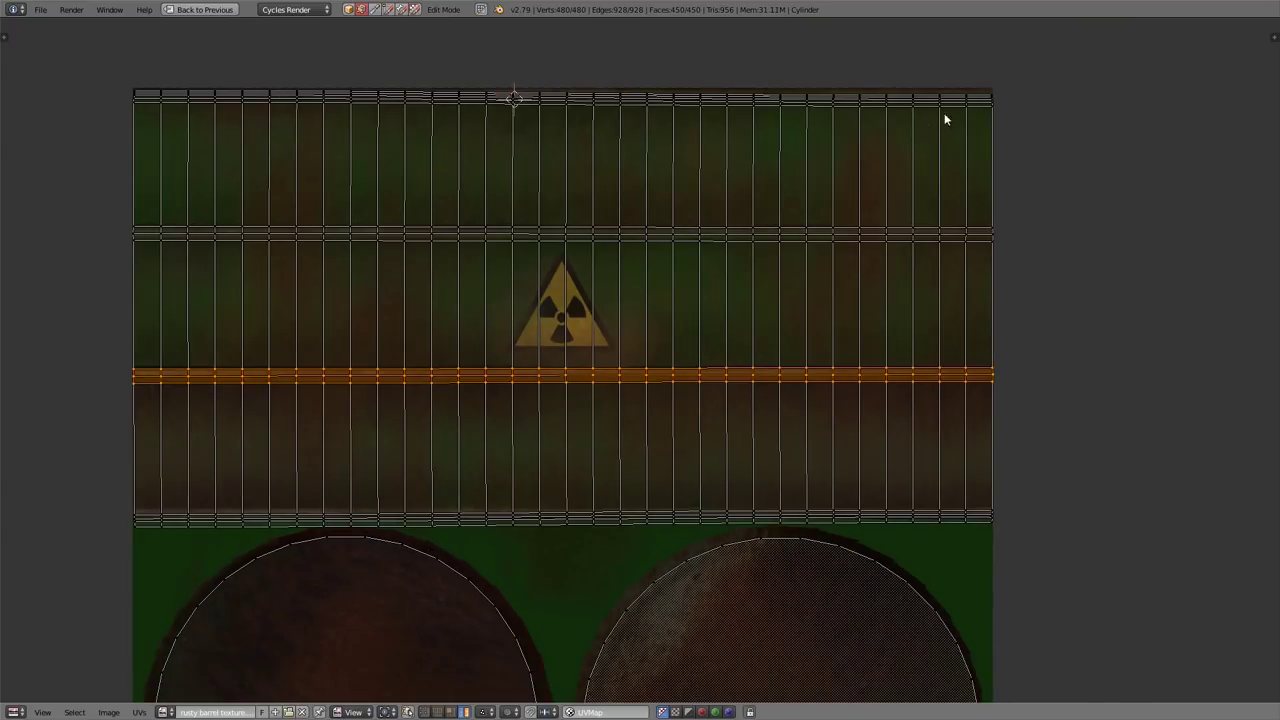
key(a)
key(a)
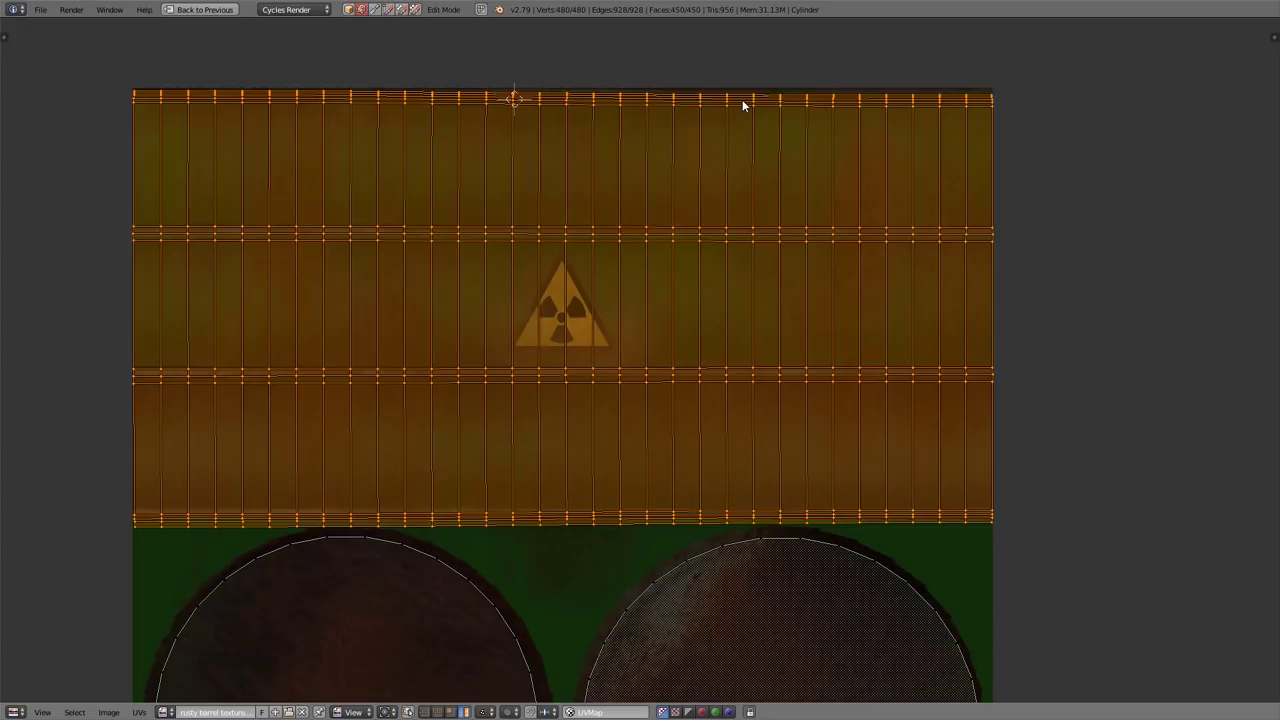
key(g)
key(y)
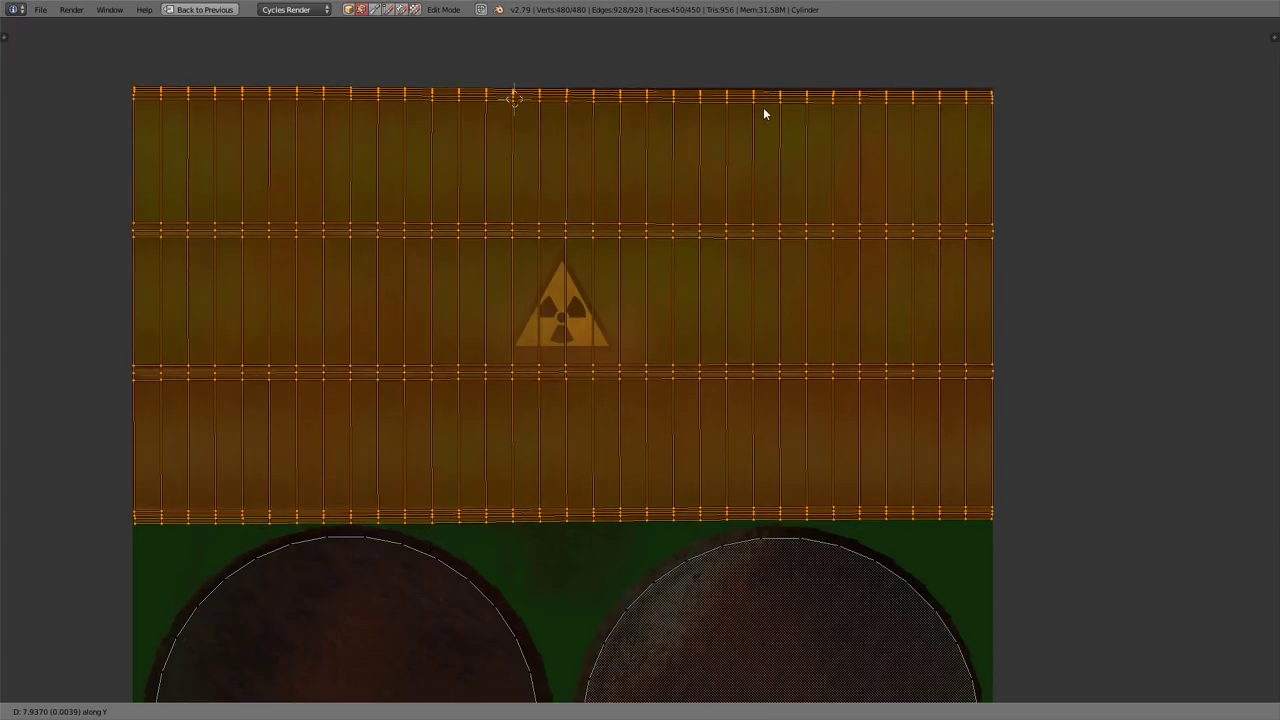
click(343, 107)
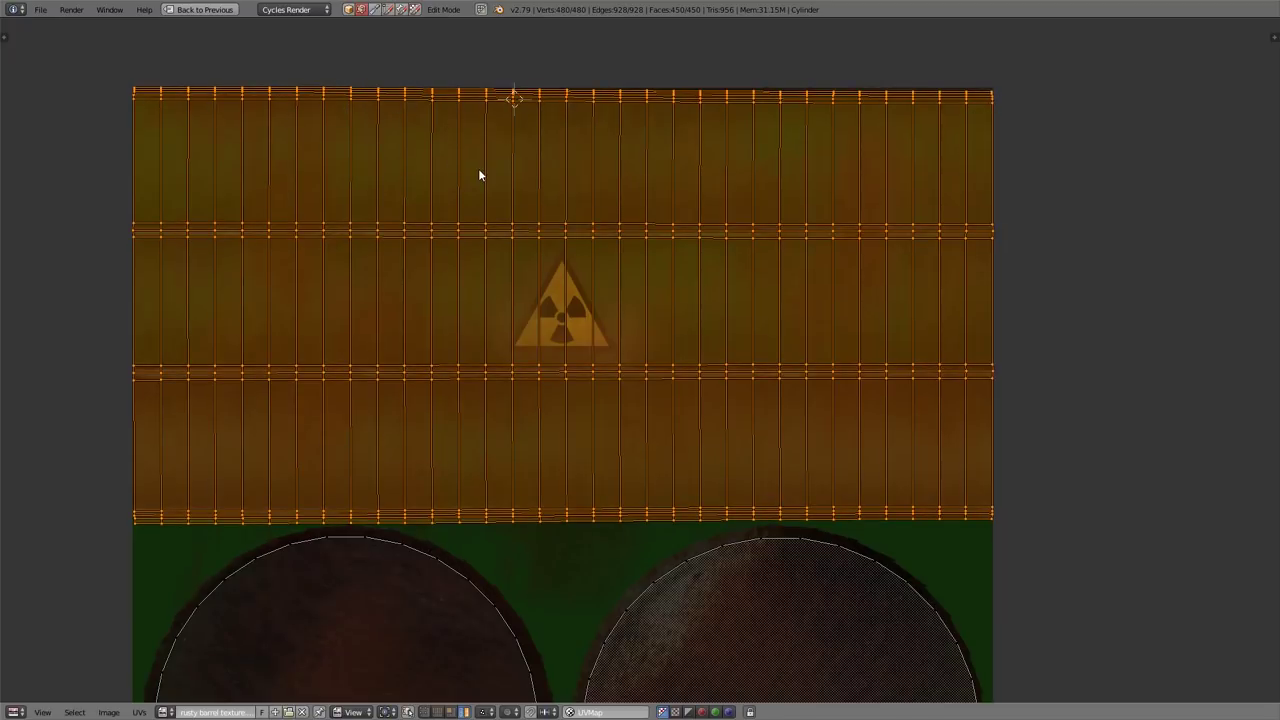
Move the two upper rim edge loops of the UV strip down
scroll(462, 231, up, 3)
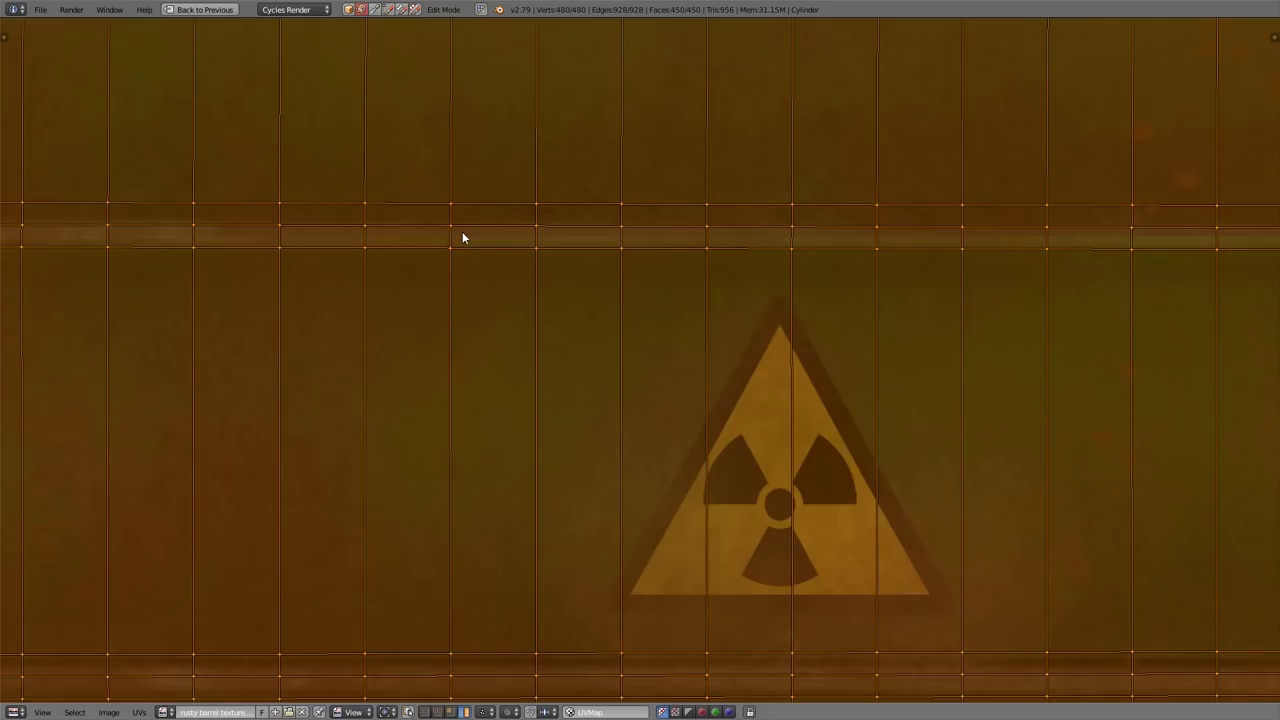
key(a)
alt+right_click(472, 228)
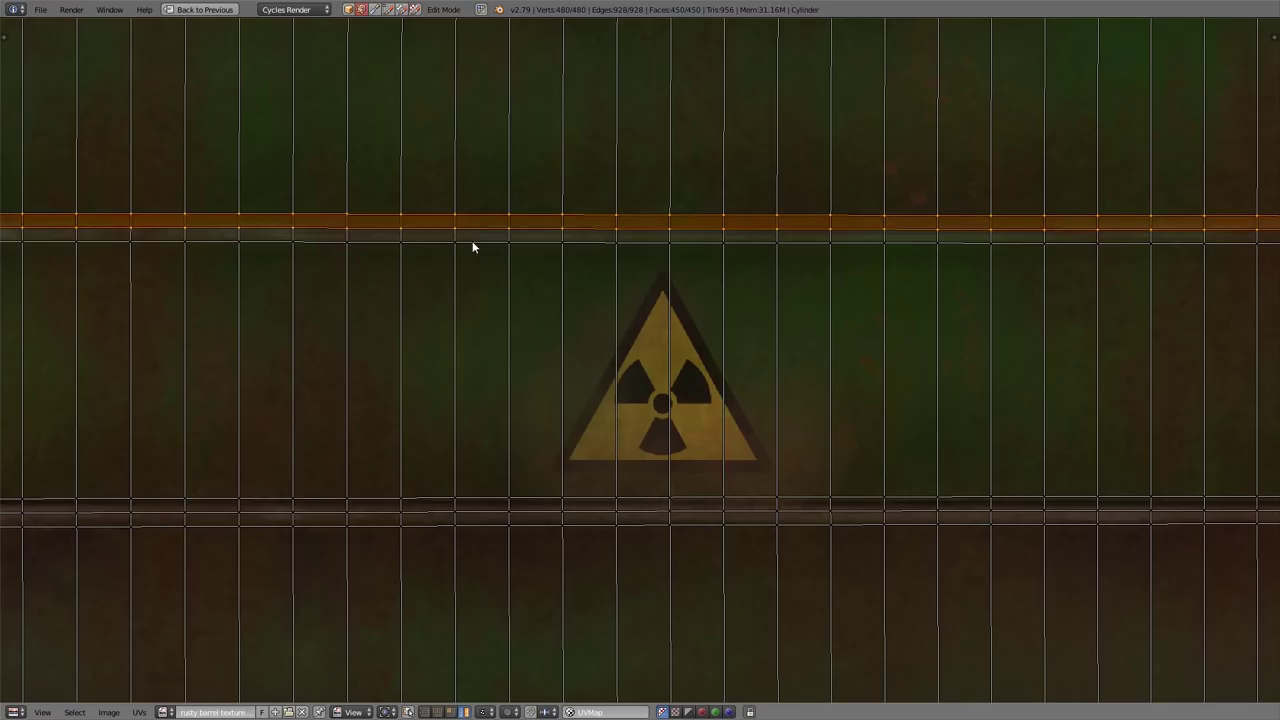
alt+shift+right_click(472, 241)
key(g)
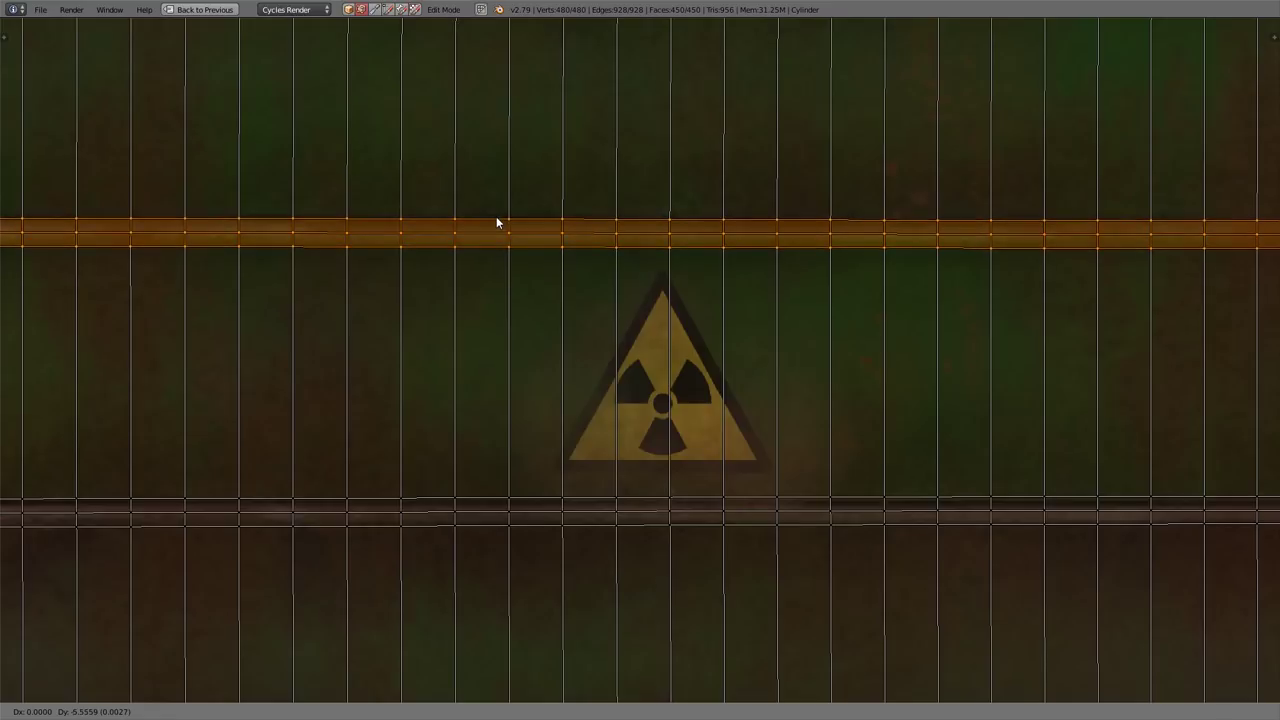
click(496, 215)
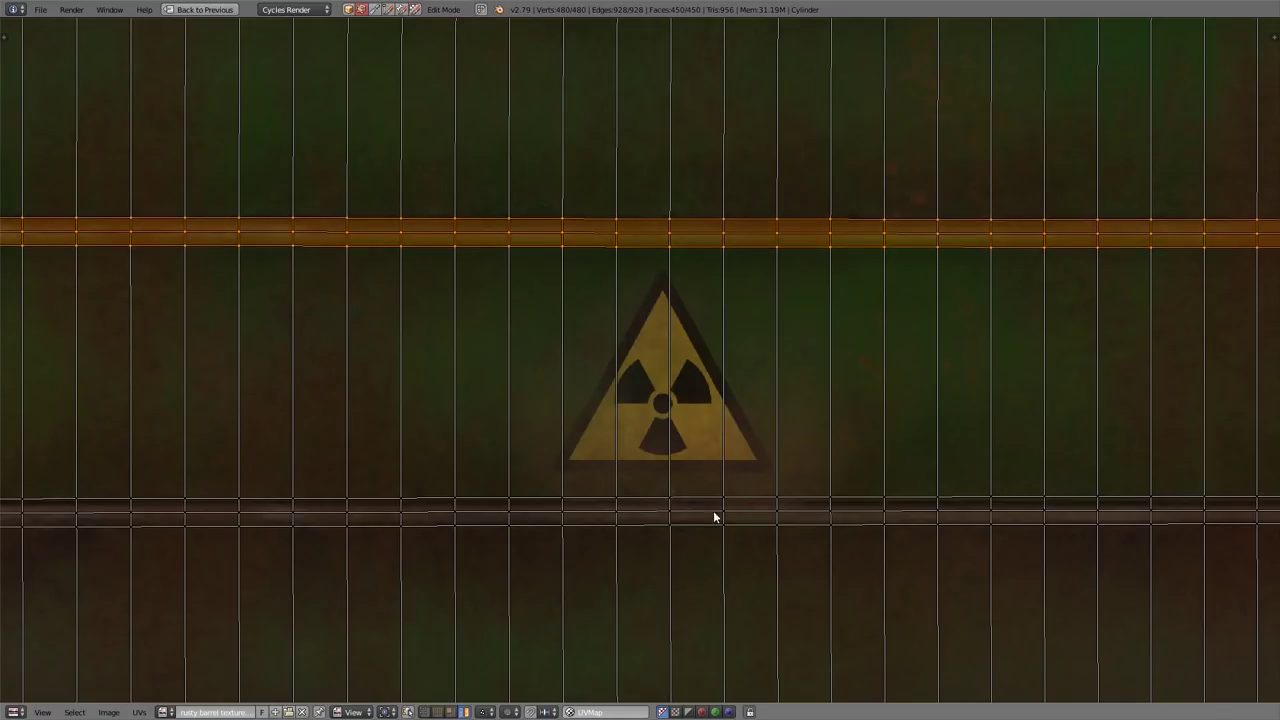
Select the three lower rim edge loops and move them vertically to the band's edge
scroll(885, 517, down, 4)
middle_drag(883, 517, 768, 312)
scroll(683, 394, up, 4)
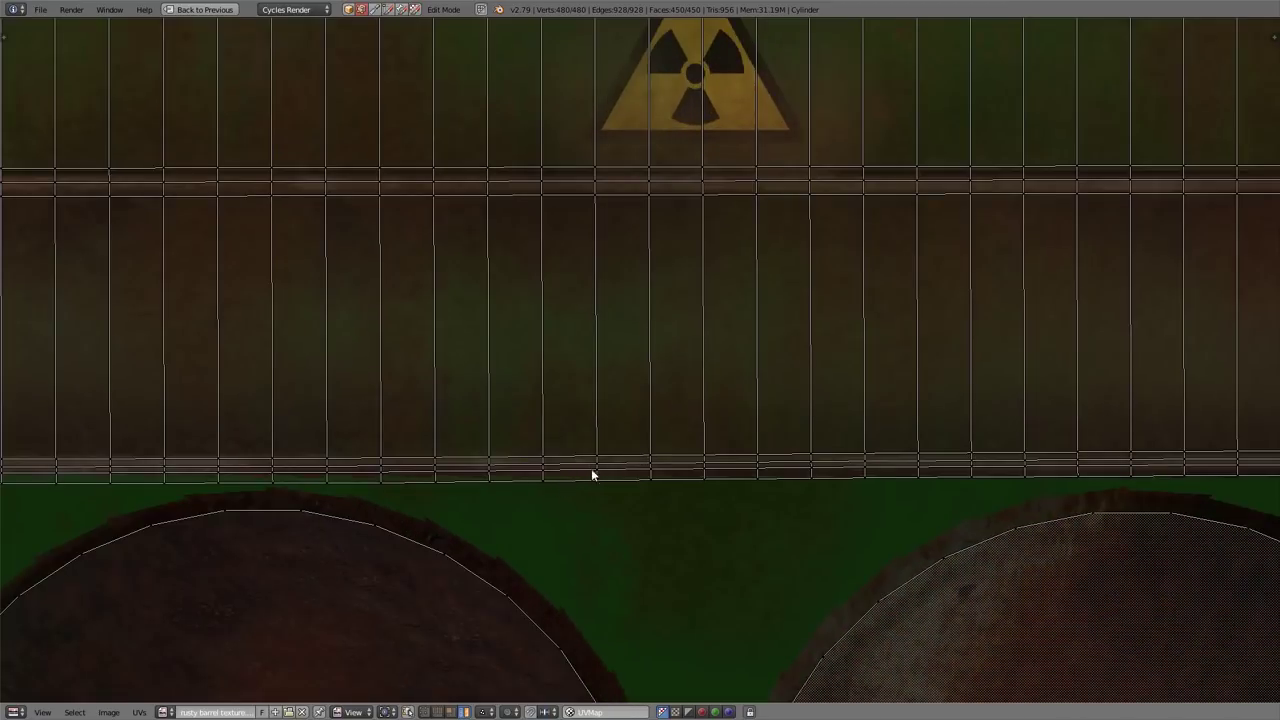
alt+right_click(616, 464)
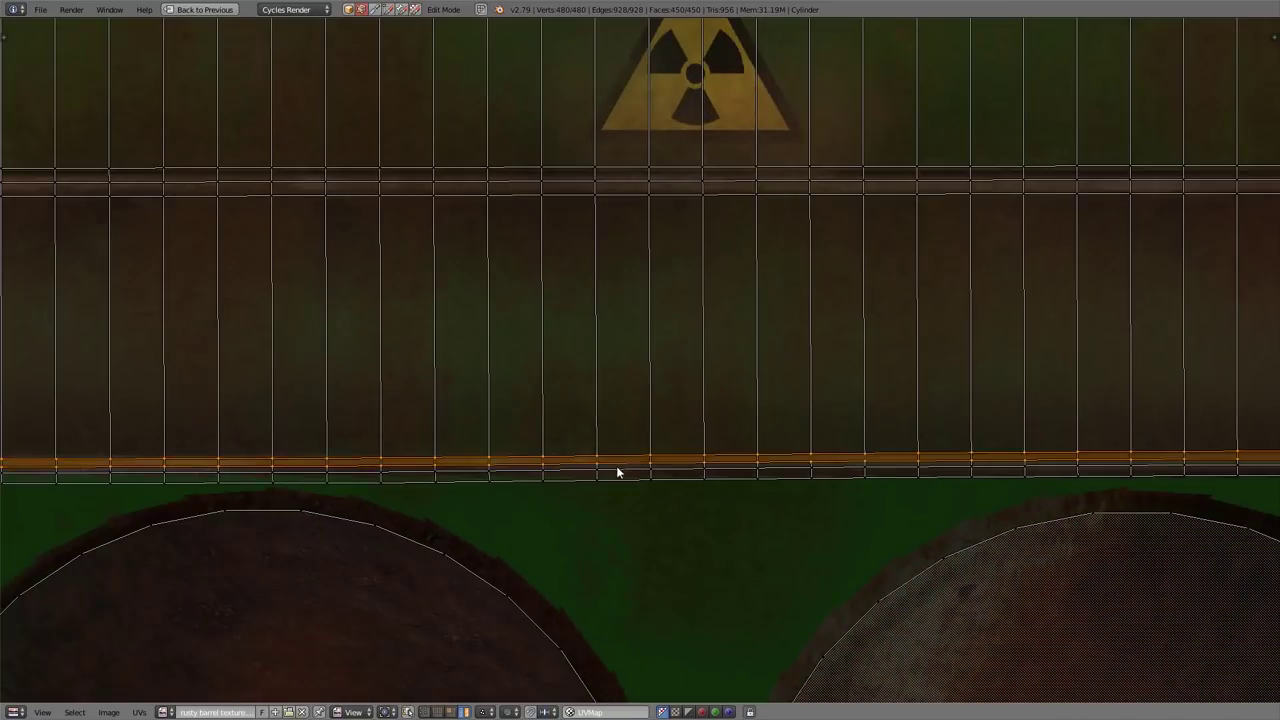
alt+shift+right_click(616, 470)
alt+shift+right_click(616, 477)
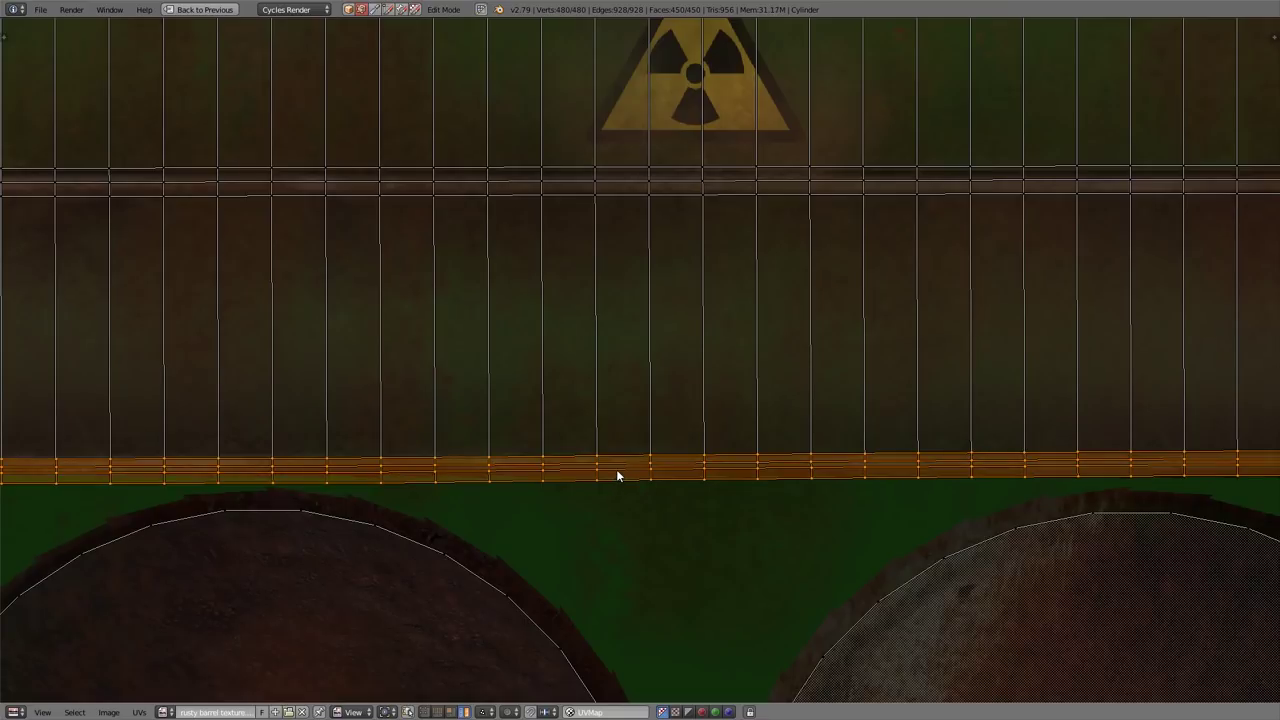
key(g)
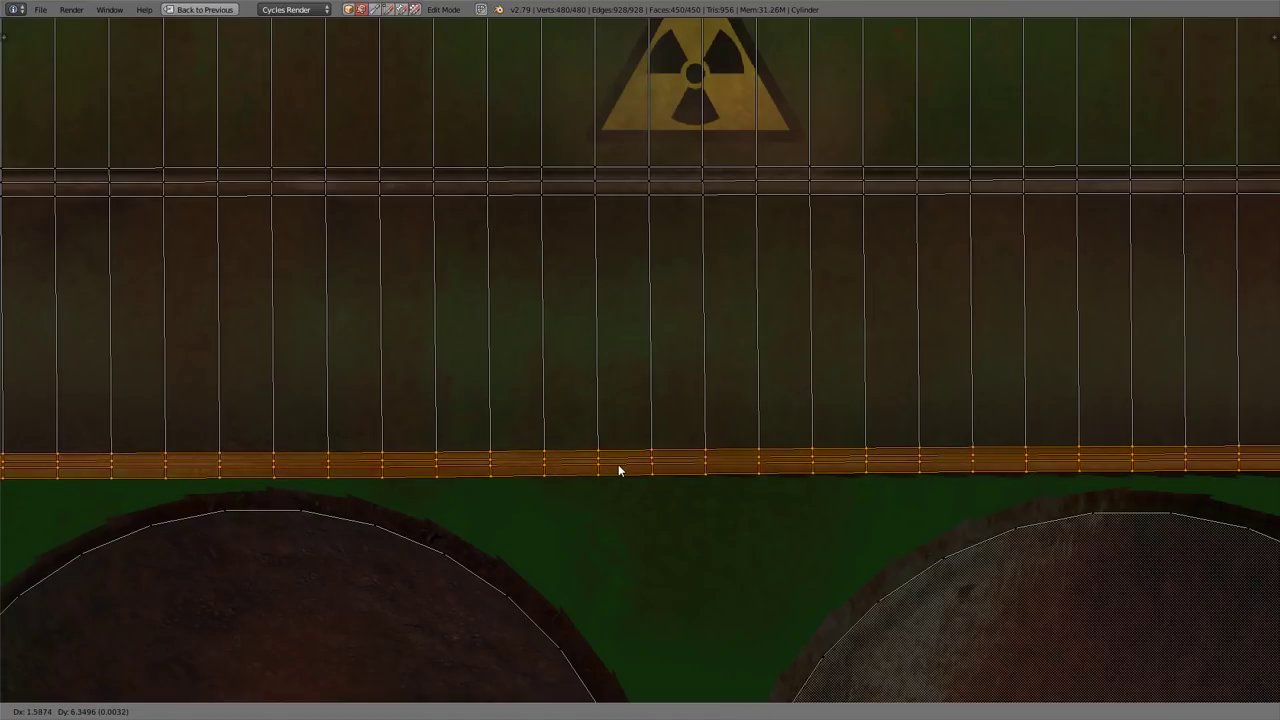
key(y)
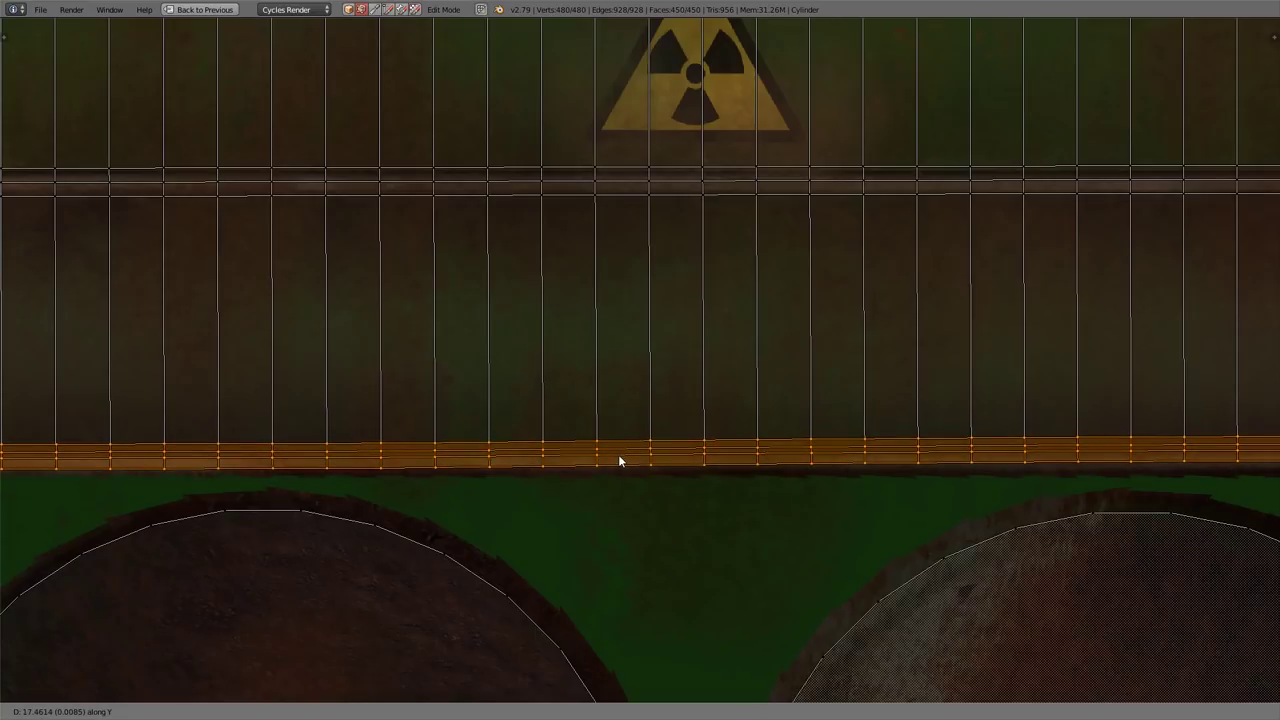
click(618, 460)
Nudge the bottom edge row vertically to level it along the upper band's lower edge
scroll(716, 440, down, 2)
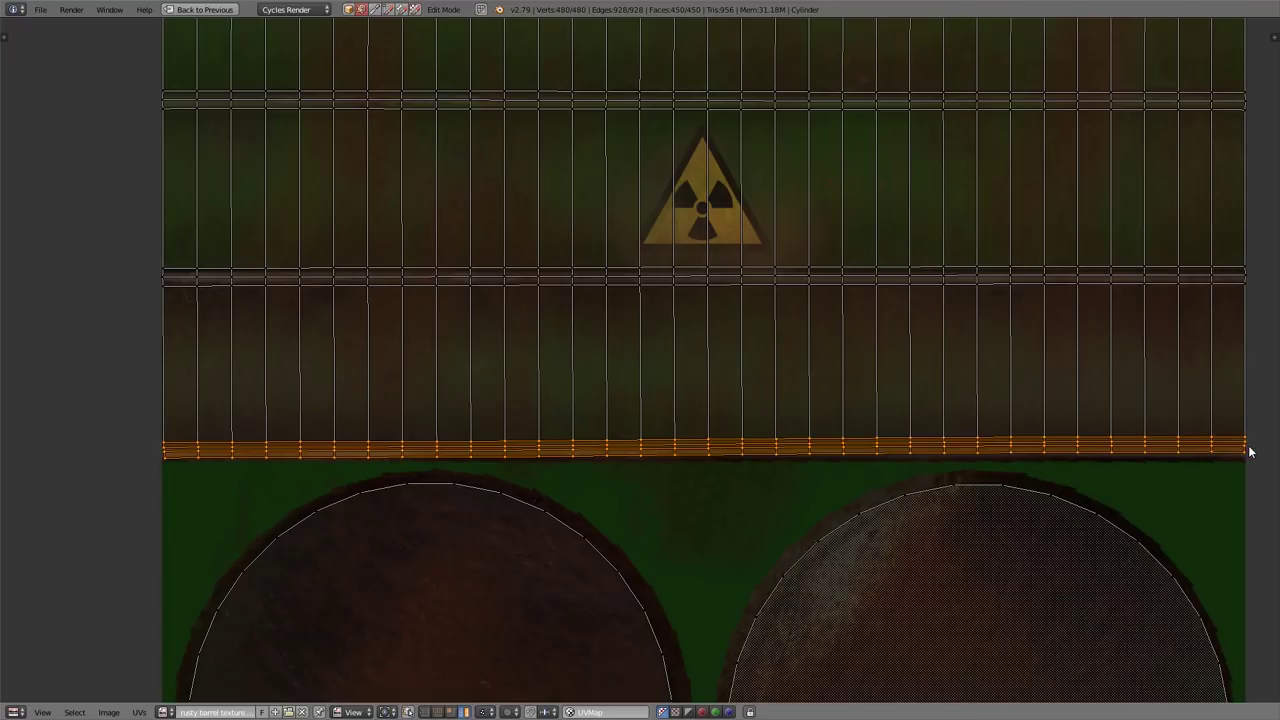
key(r)
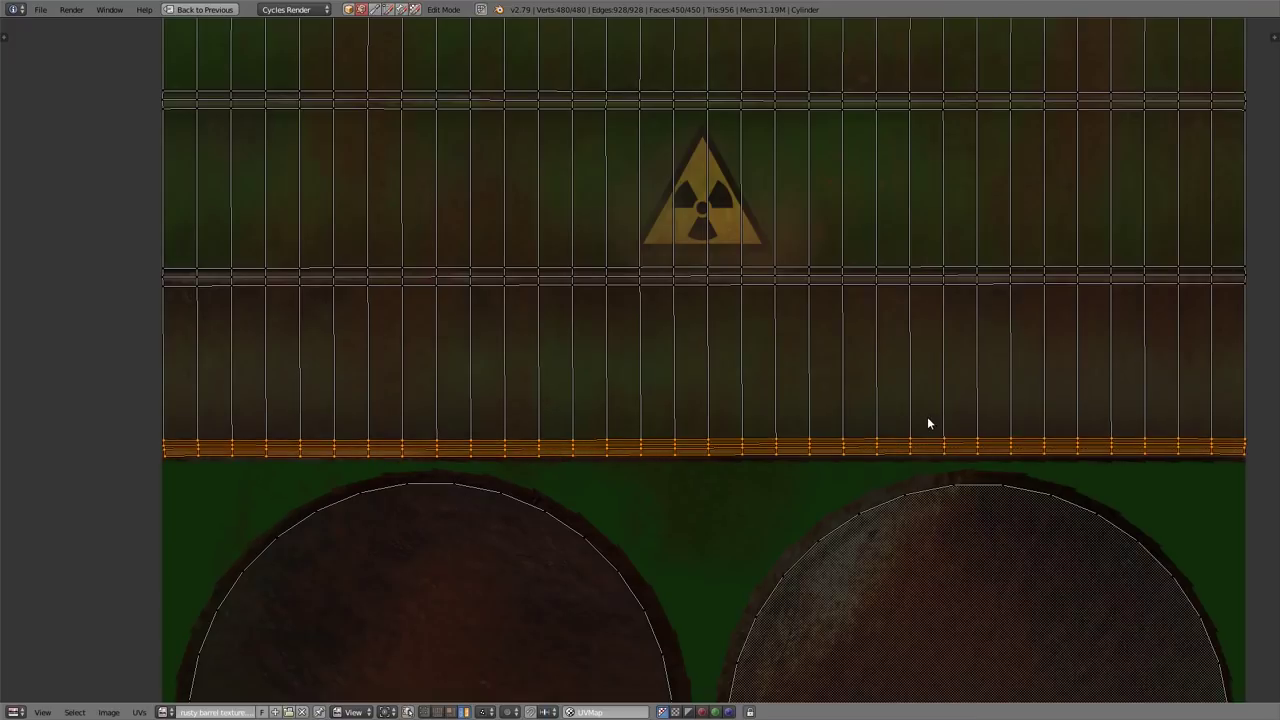
key(g)
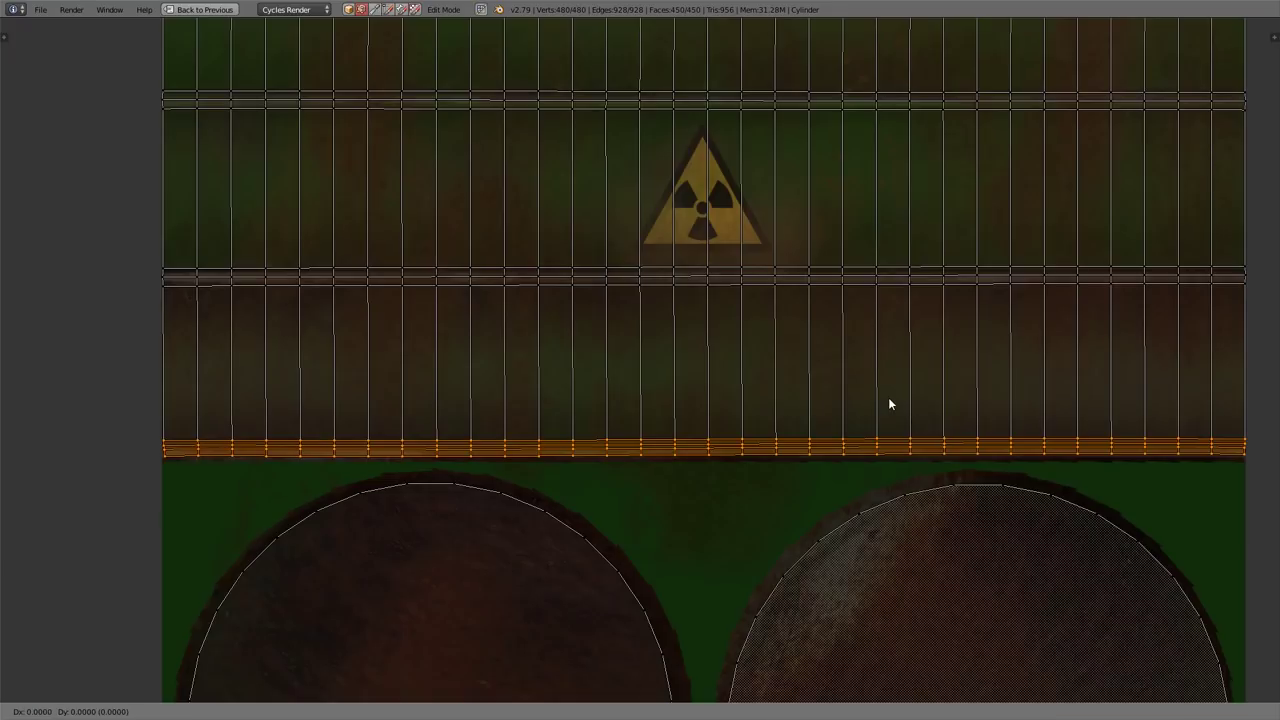
key(y)
click(889, 405)
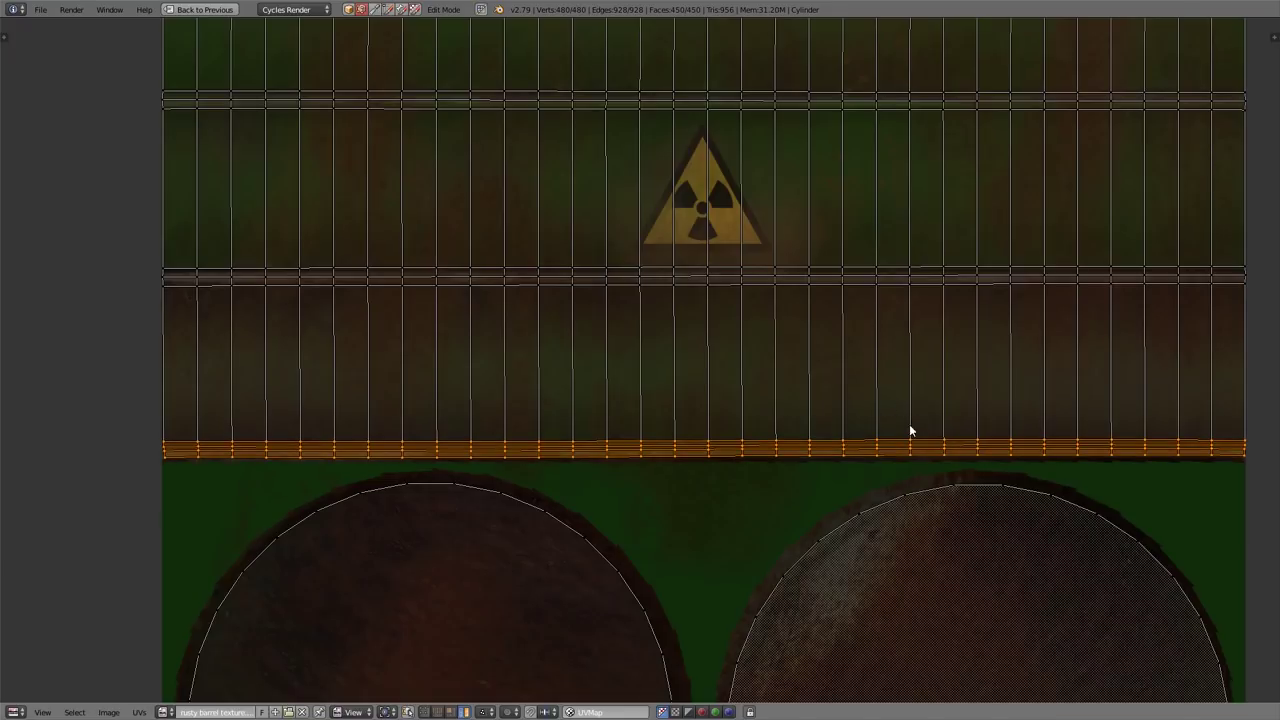
Move the right lid UV island slightly up and enlarge it to fit the texture's lid
scroll(969, 488, down, 4)
right_click(911, 529)
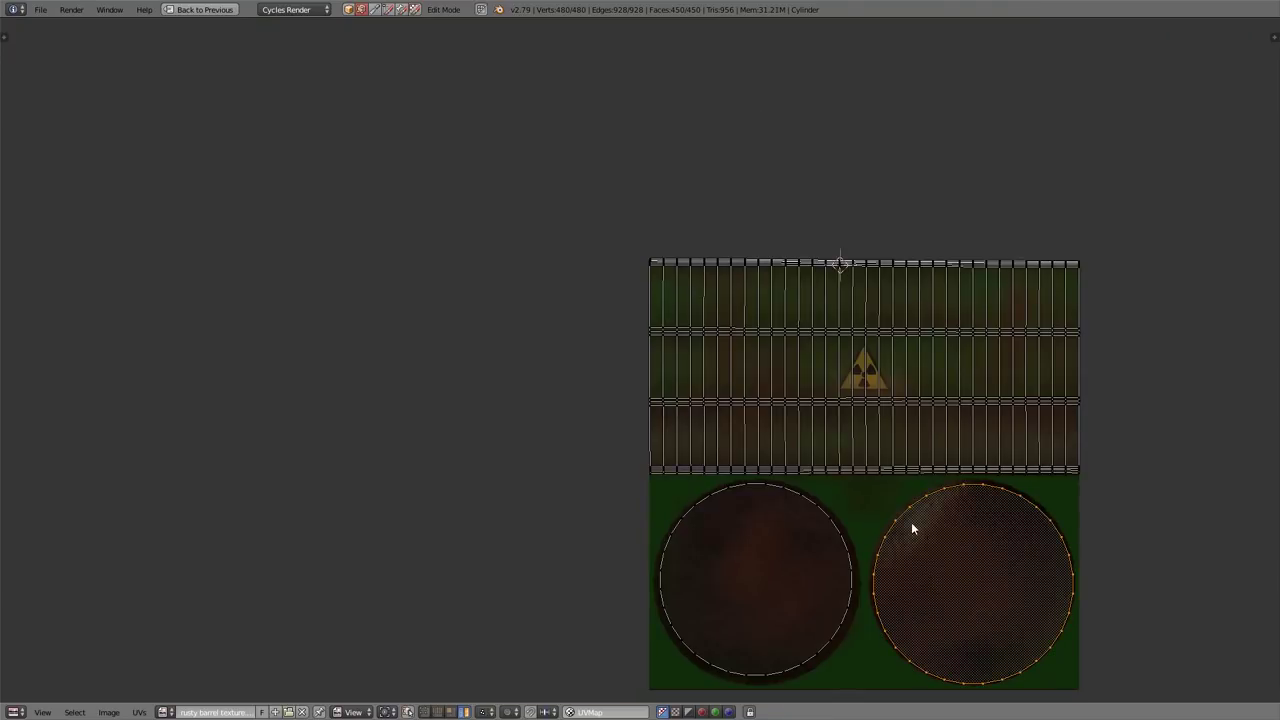
middle_drag(968, 531, 688, 400)
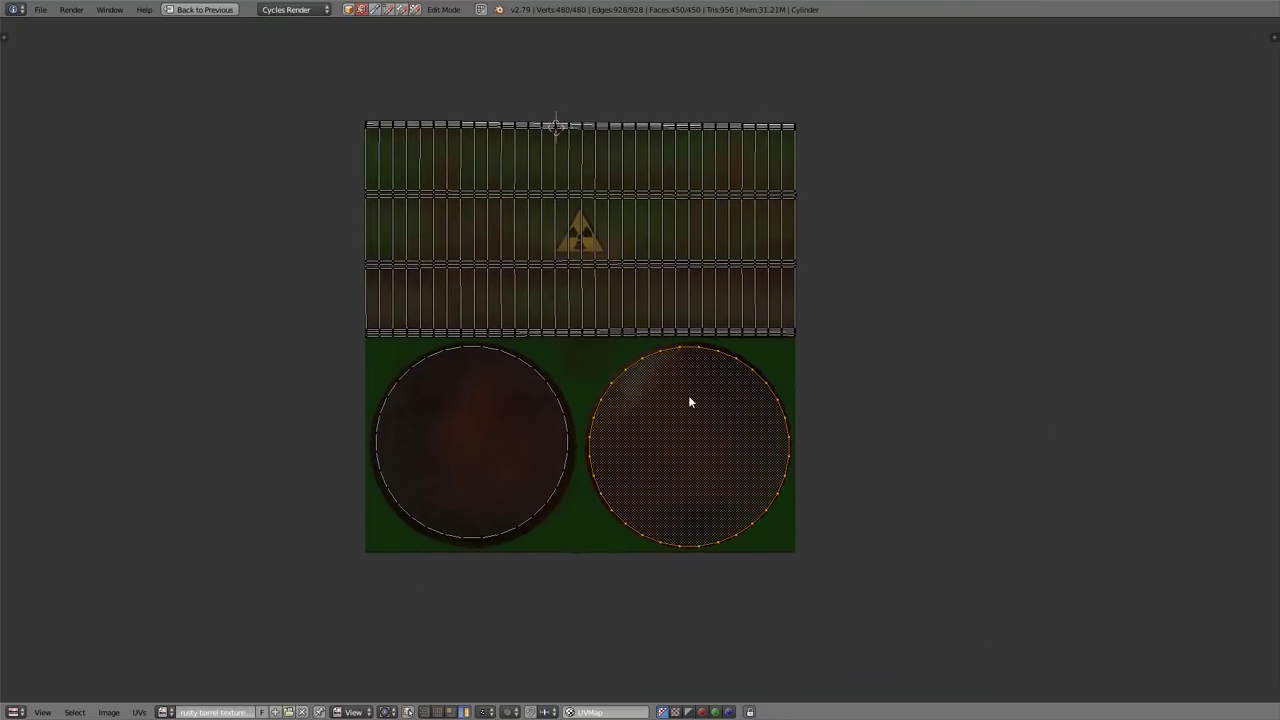
scroll(690, 402, up, 4)
key(g)
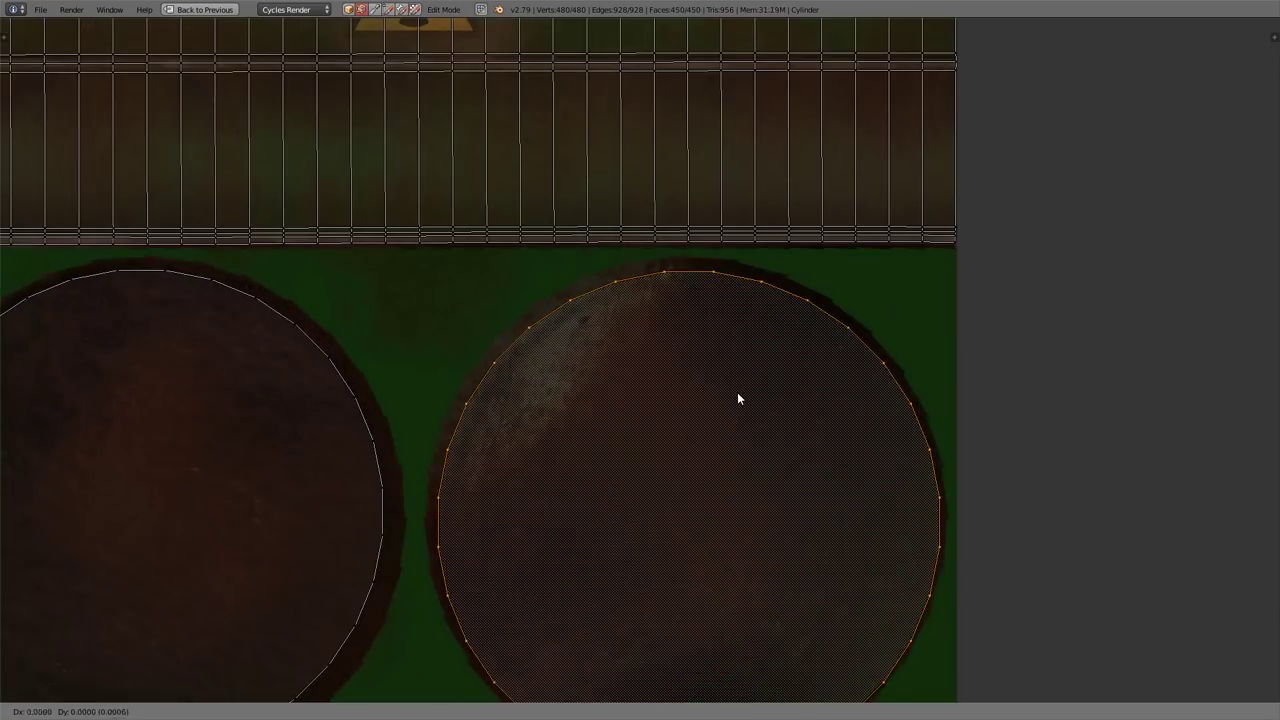
click(736, 389)
key(s)
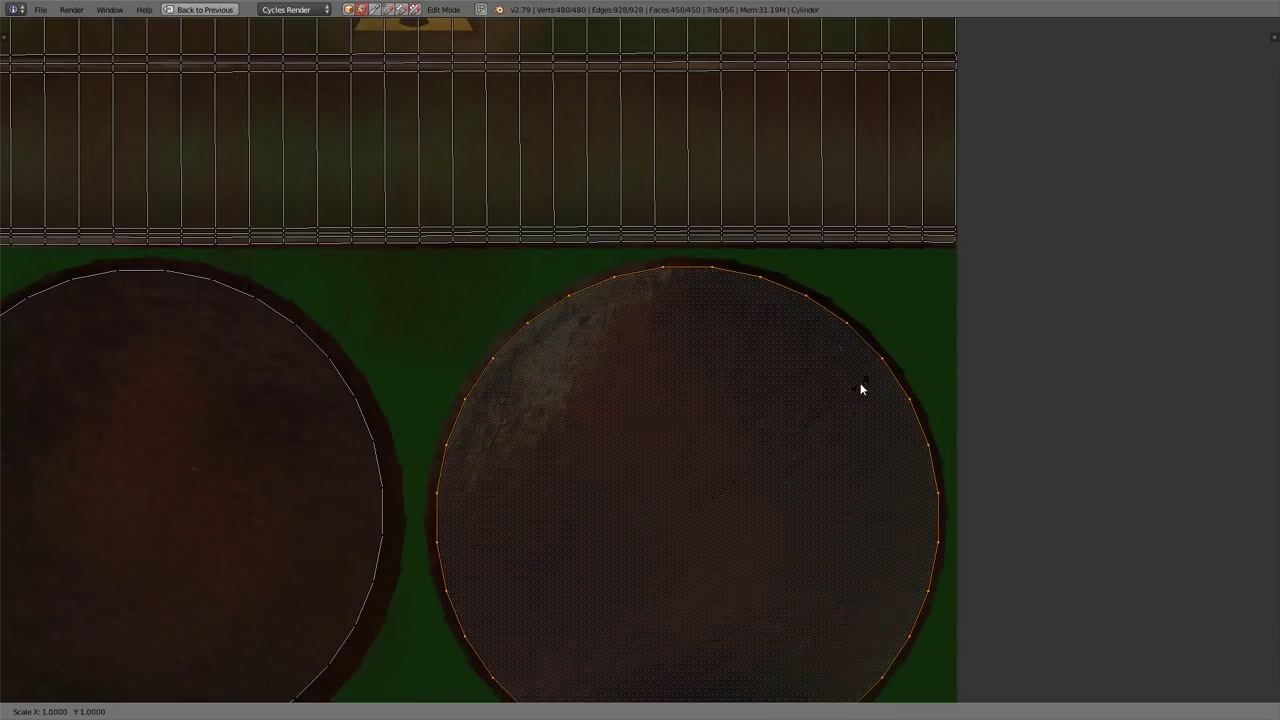
click(864, 386)
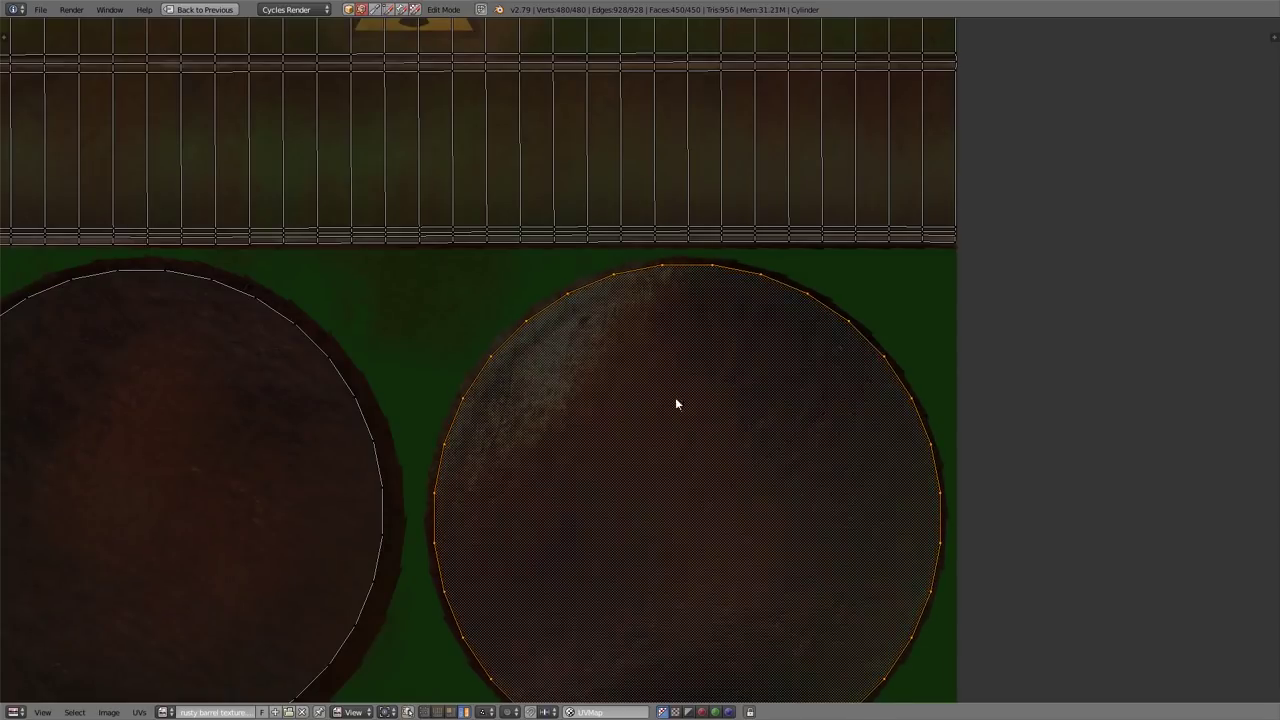
Enlarge the left lid UV island and shift it slightly down onto its lid image
middle_drag(377, 357, 571, 303)
key(l)
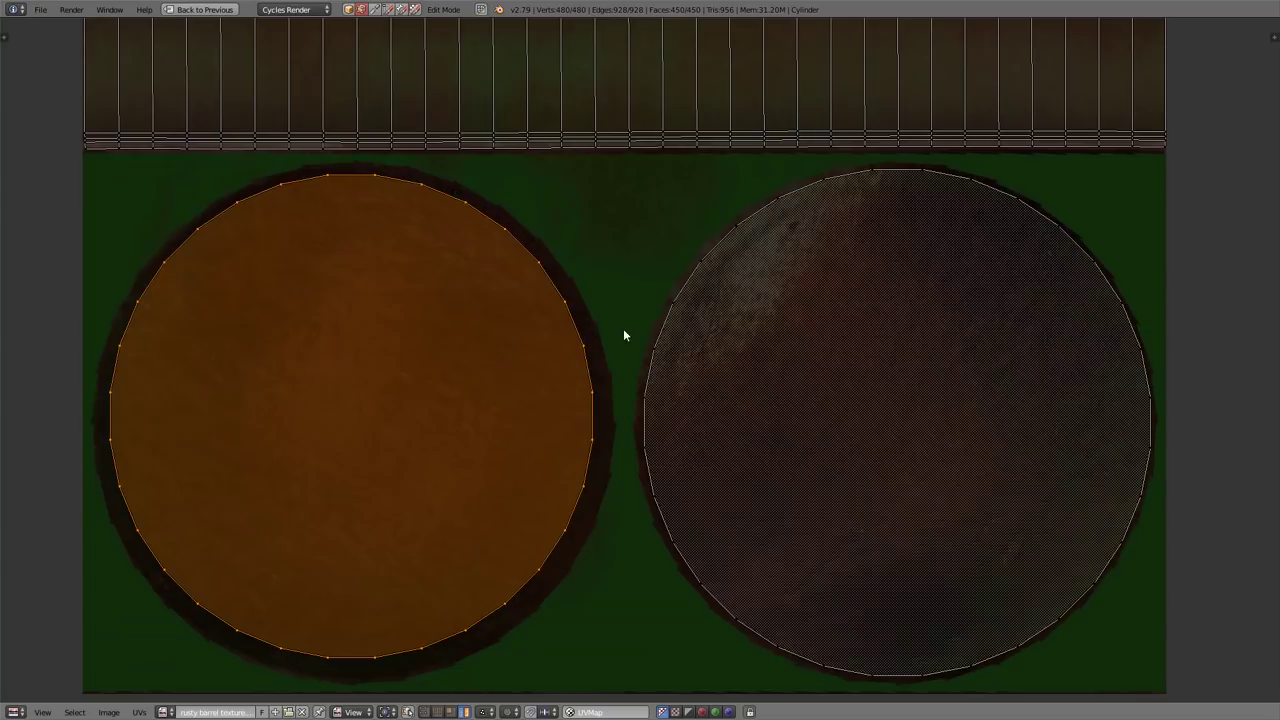
key(s)
click(616, 346)
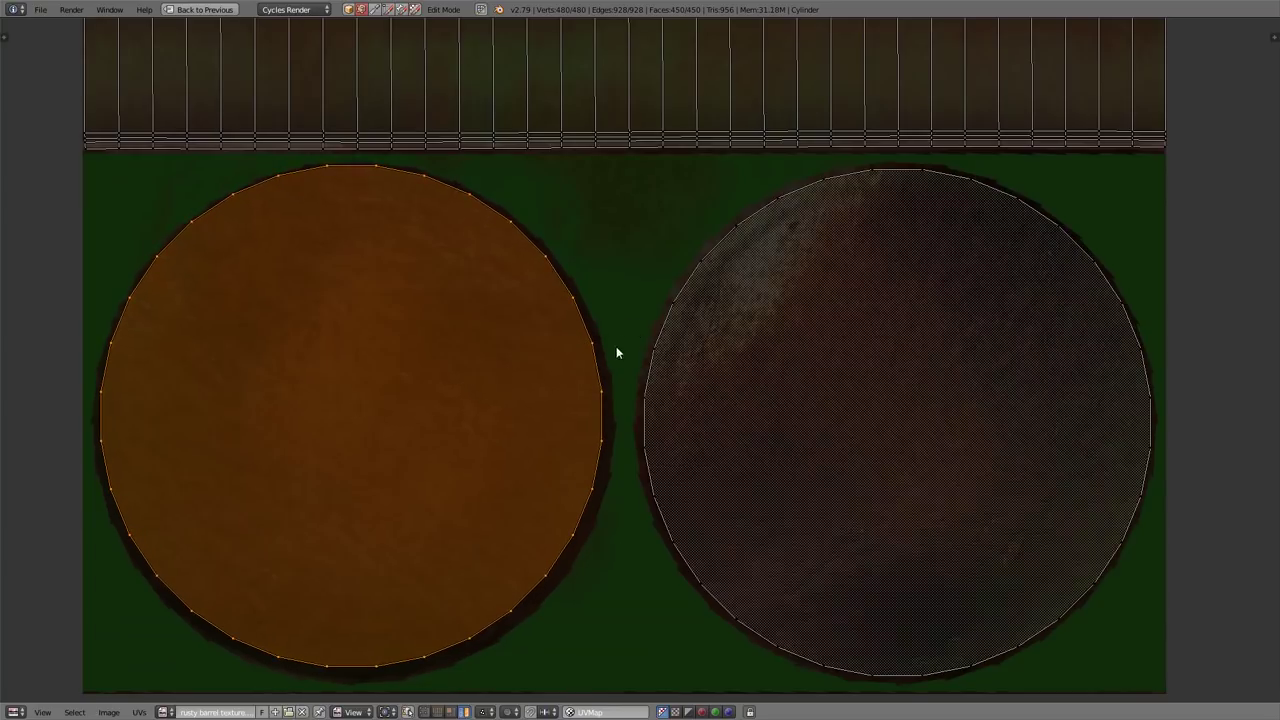
key(g)
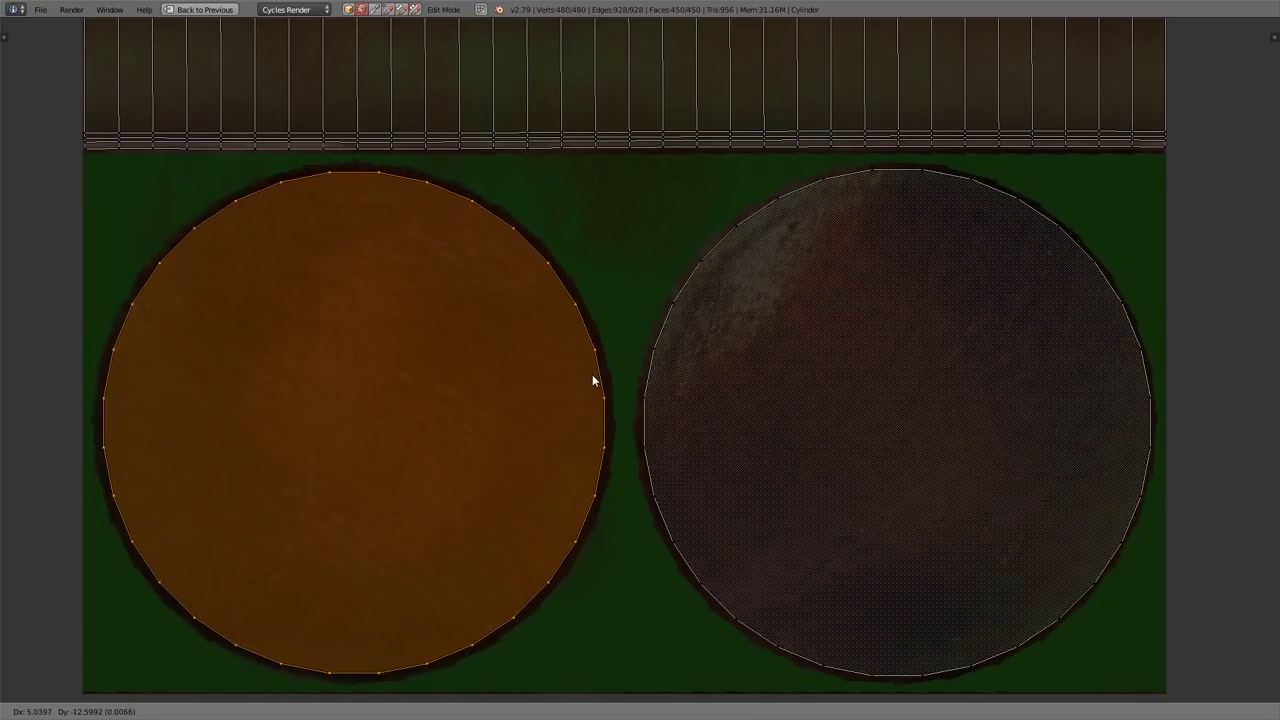
click(592, 376)
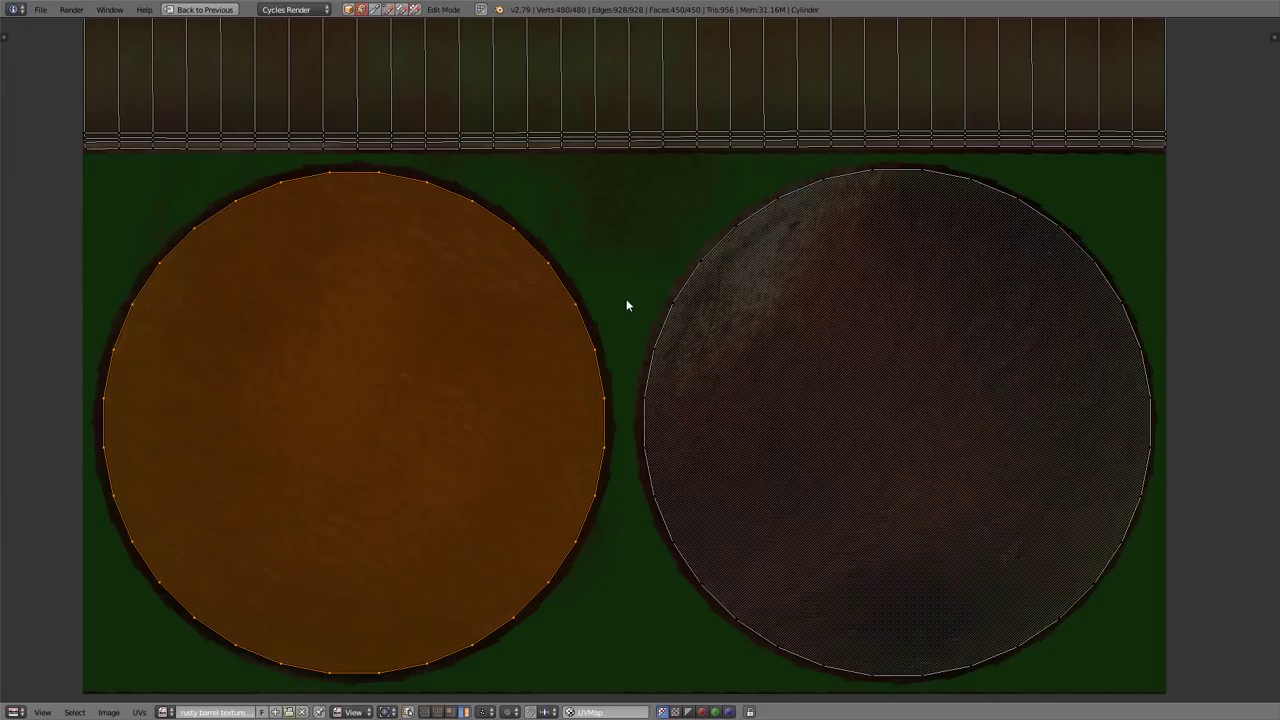
Restore the multi-panel layout and check the textured barrel in rendered preview from above and side
key(shift+space)
middle_drag(478, 322, 486, 378)
key(shift+z)
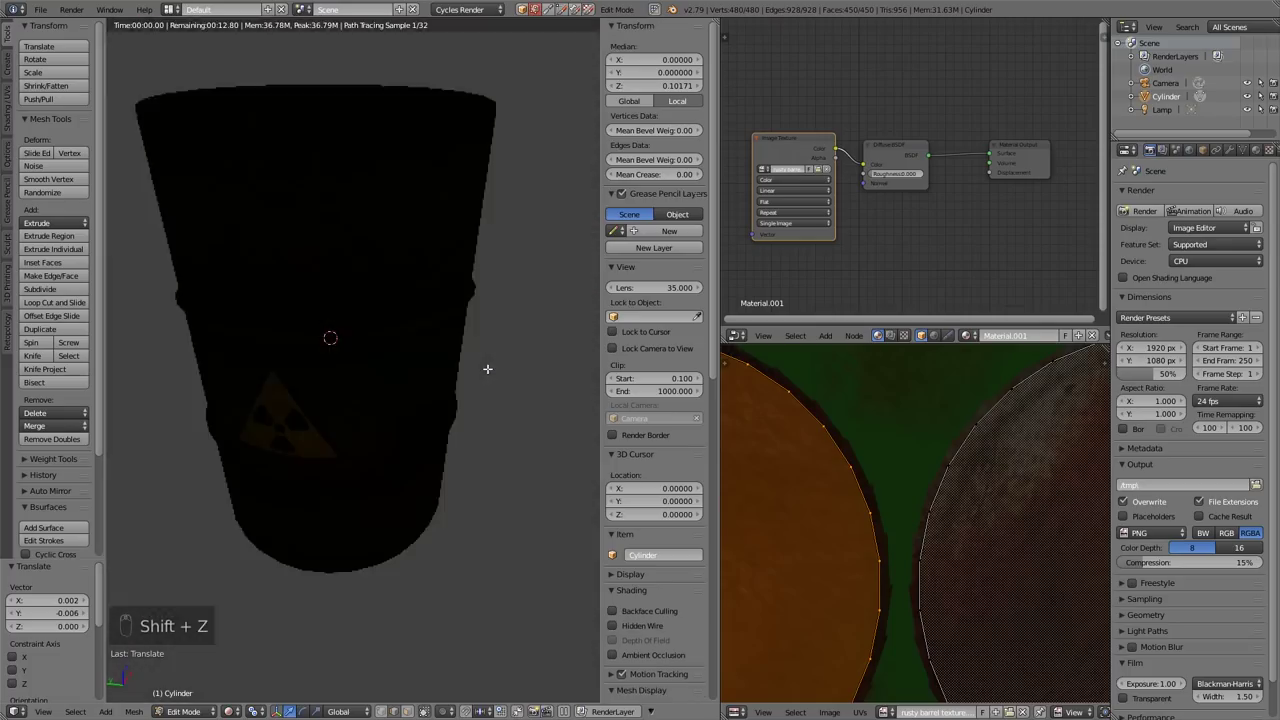
mouse_move(391, 449)
middle_down()
mouse_move(479, 415)
mouse_move(354, 423)
mouse_move(449, 354)
middle_up()
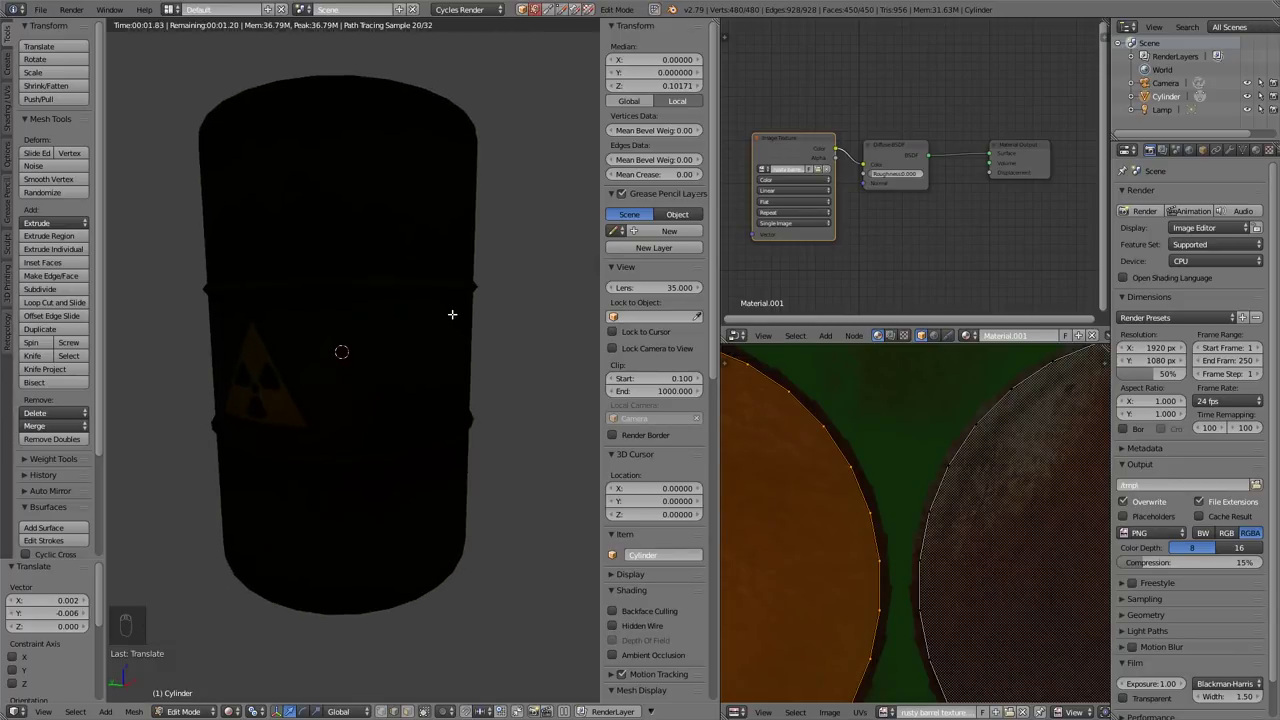
key(shift+z)
scroll(452, 314, down, 4)
Return to Object Mode and change the Lamp into a Sun lamp
key(Tab)
right_click(430, 96)
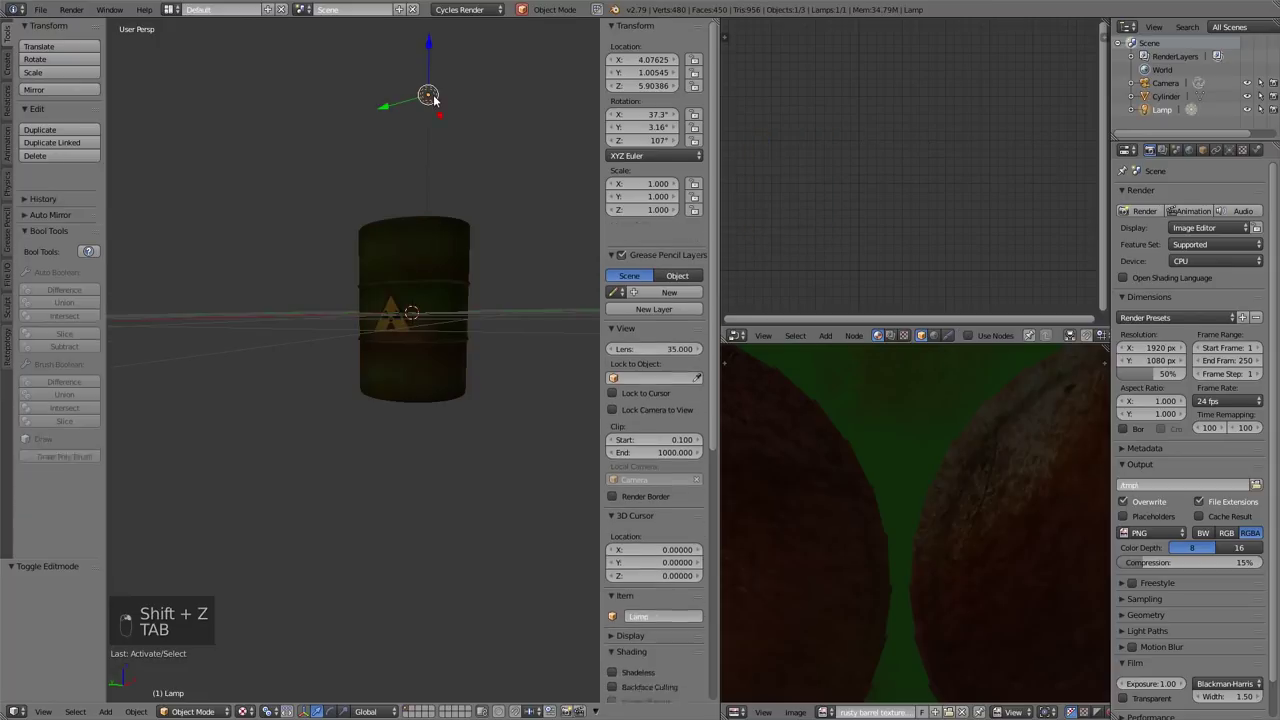
click(1228, 150)
click(1163, 267)
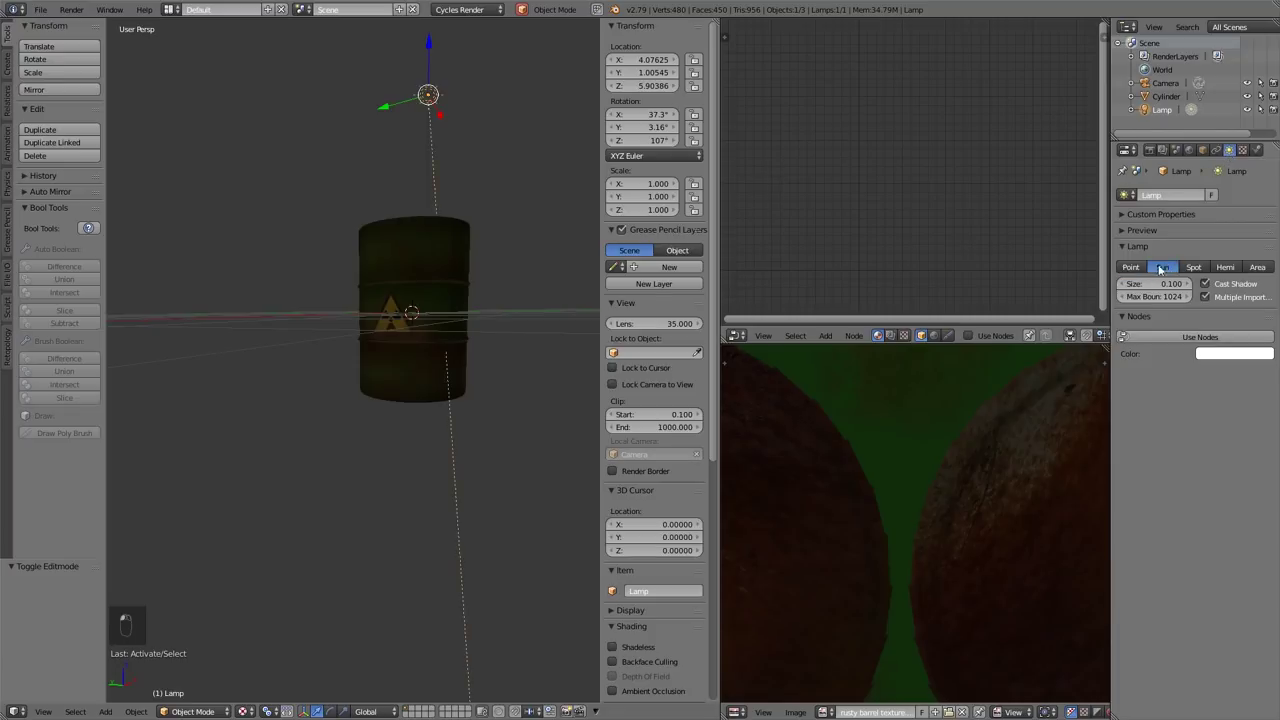
middle_drag(405, 280, 443, 201)
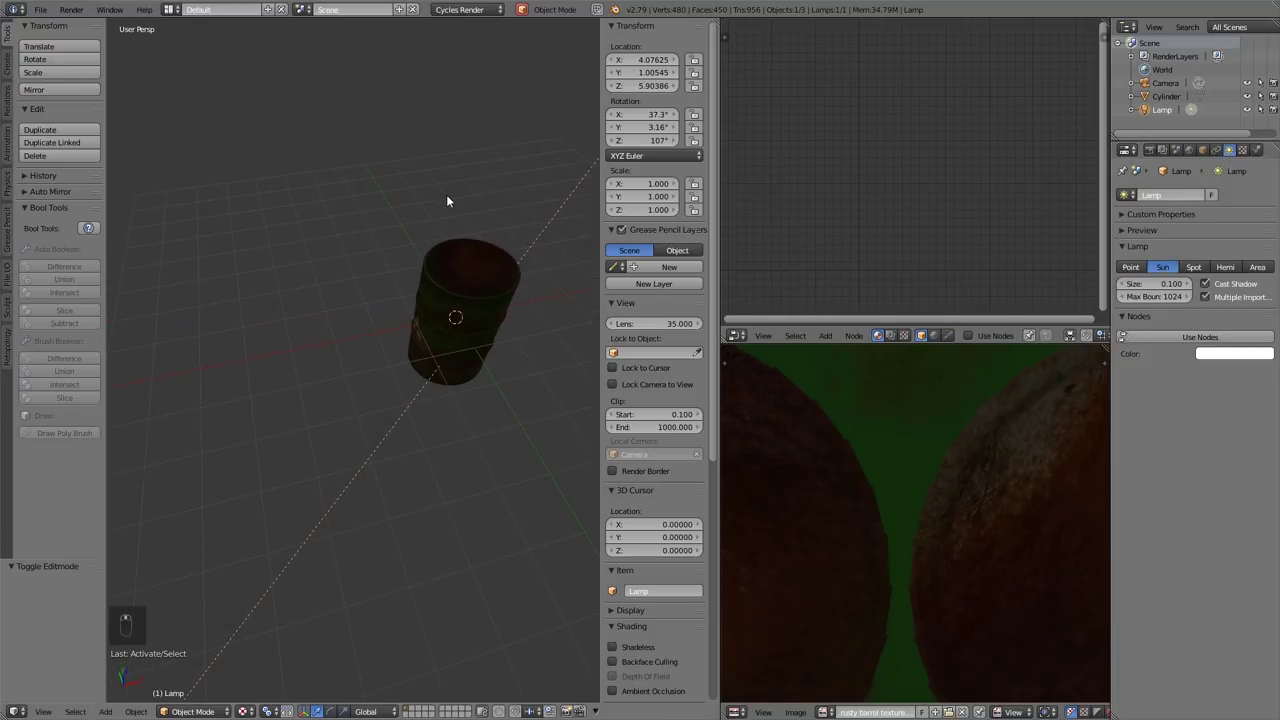
From top view, rotate the sun lamp around the vertical axis so its Z angle reads 54.3°
key(KP_7)
scroll(421, 269, down, 7)
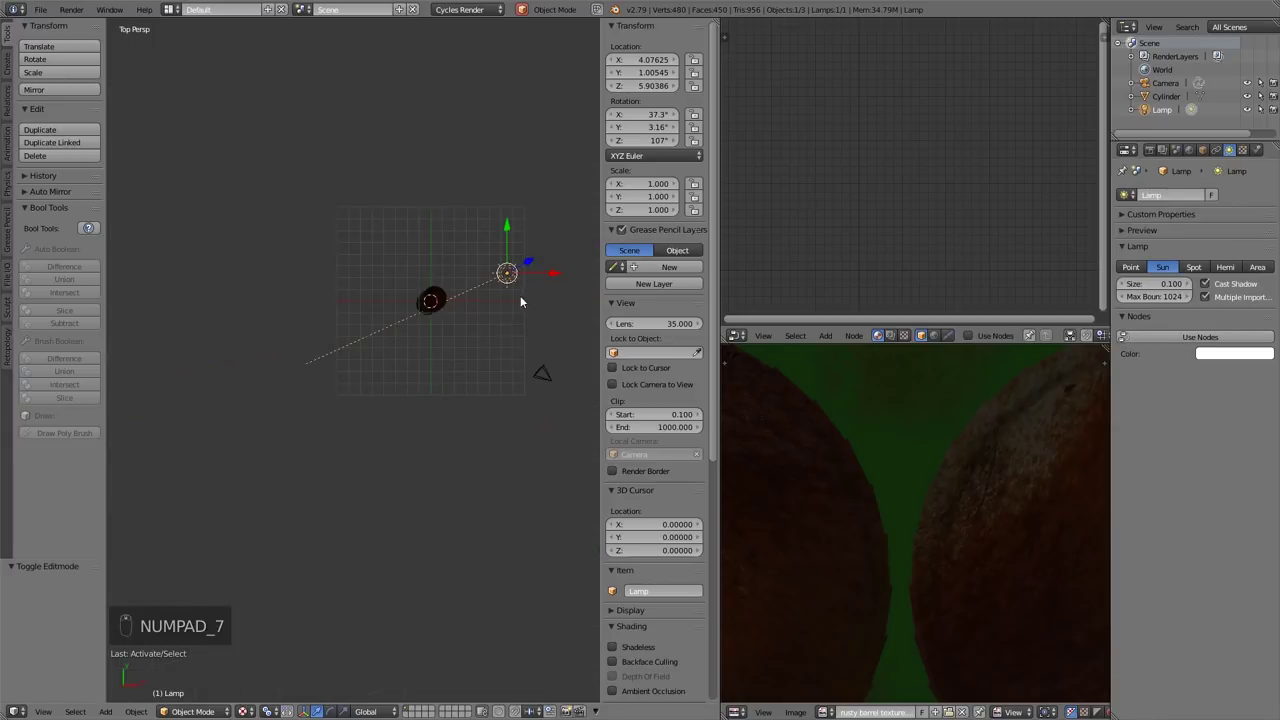
key(r)
click(443, 186)
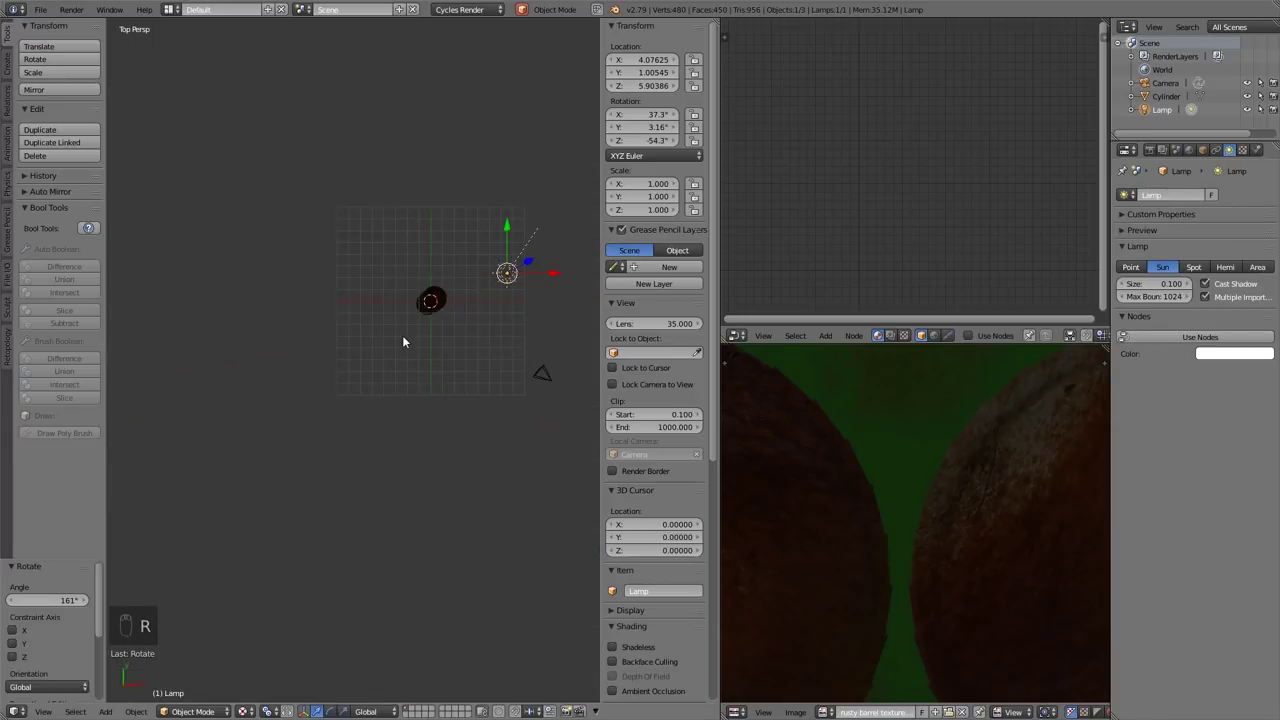
middle_drag(403, 342, 474, 264)
Frame the barrel and show it in rendered preview with the radiation sign facing front
right_click(371, 286)
key(KP_Decimal)
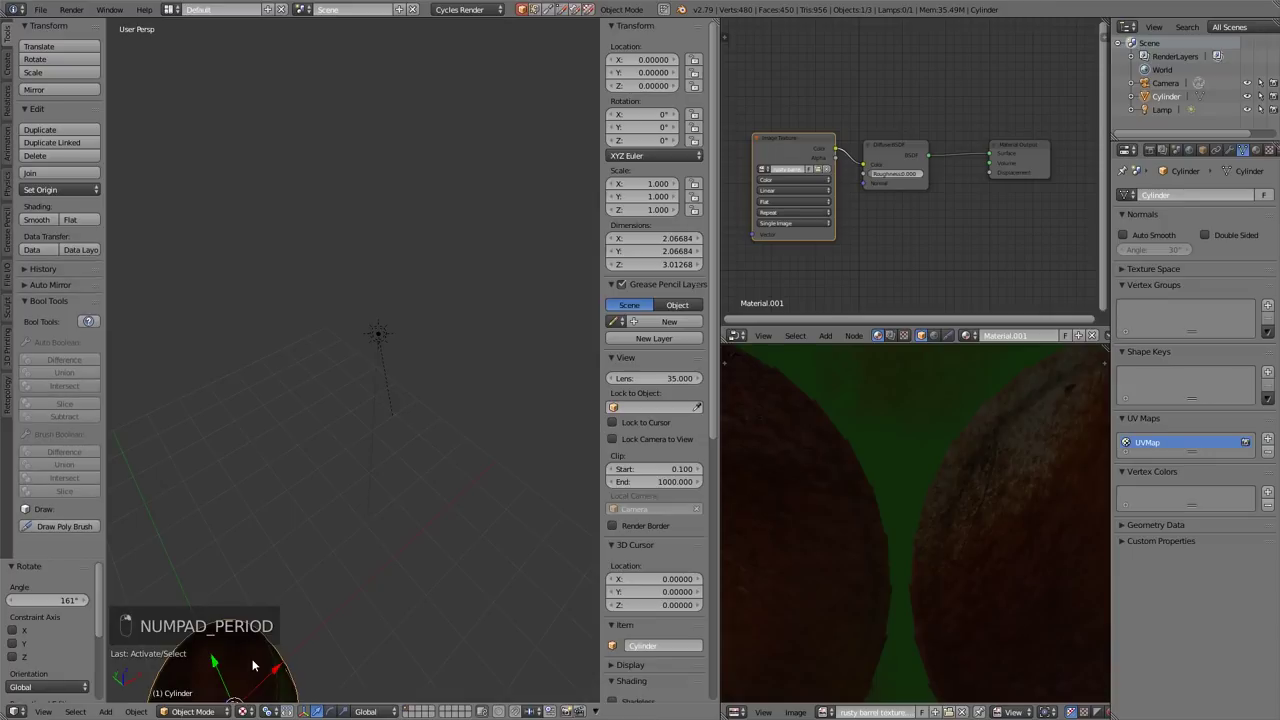
key(KP_Decimal)
middle_drag(241, 673, 312, 532)
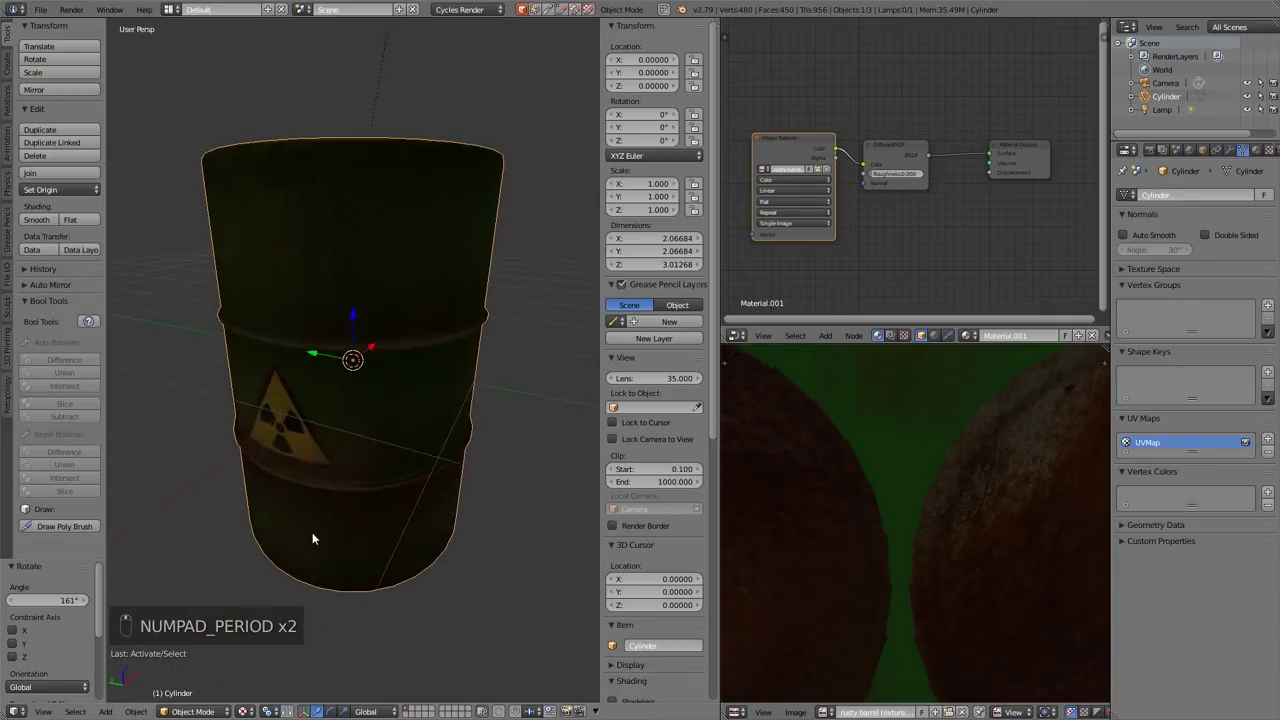
key(shift+z)
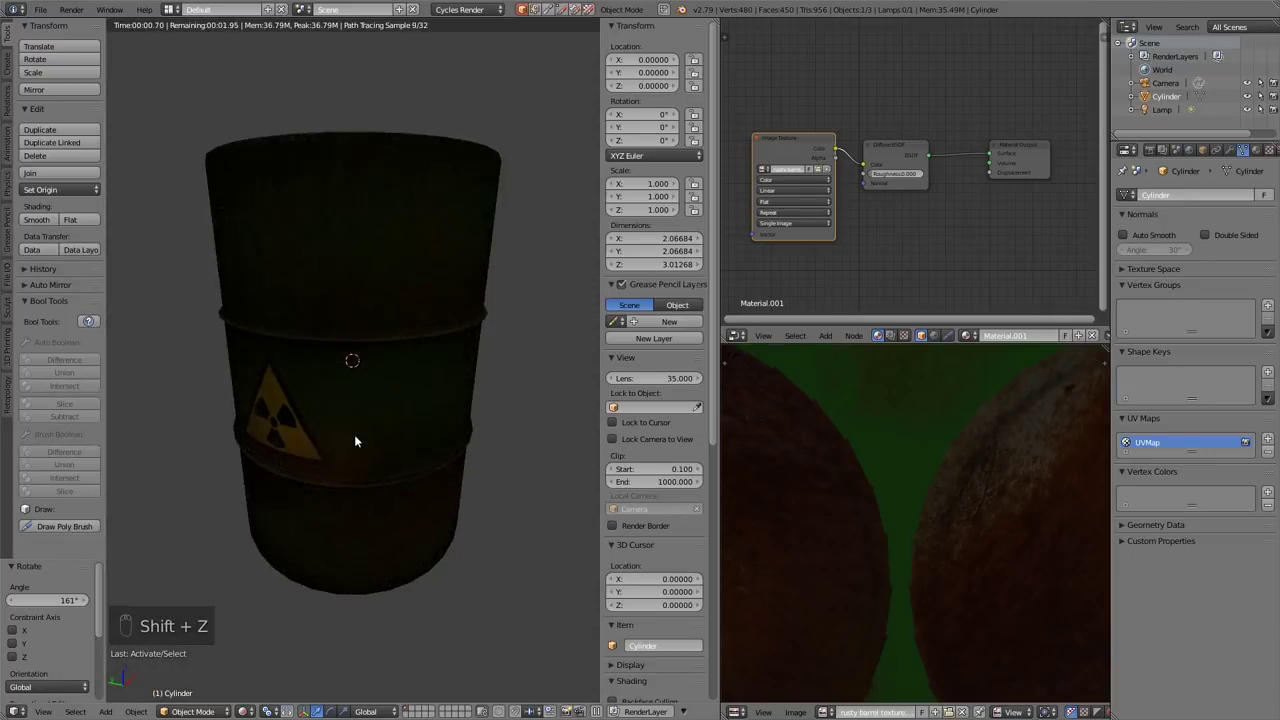
middle_drag(355, 441, 422, 420)
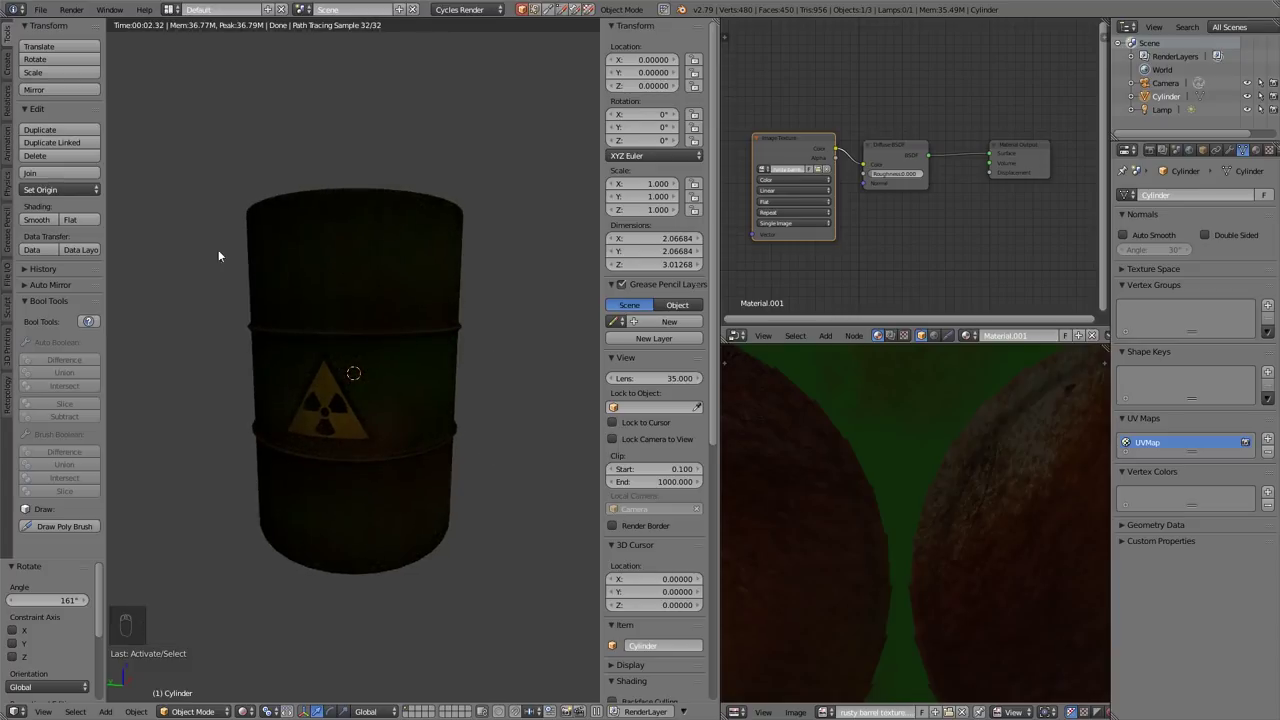
Apply Smooth shading to the barrel and tilt the view to look into its top
click(36, 219)
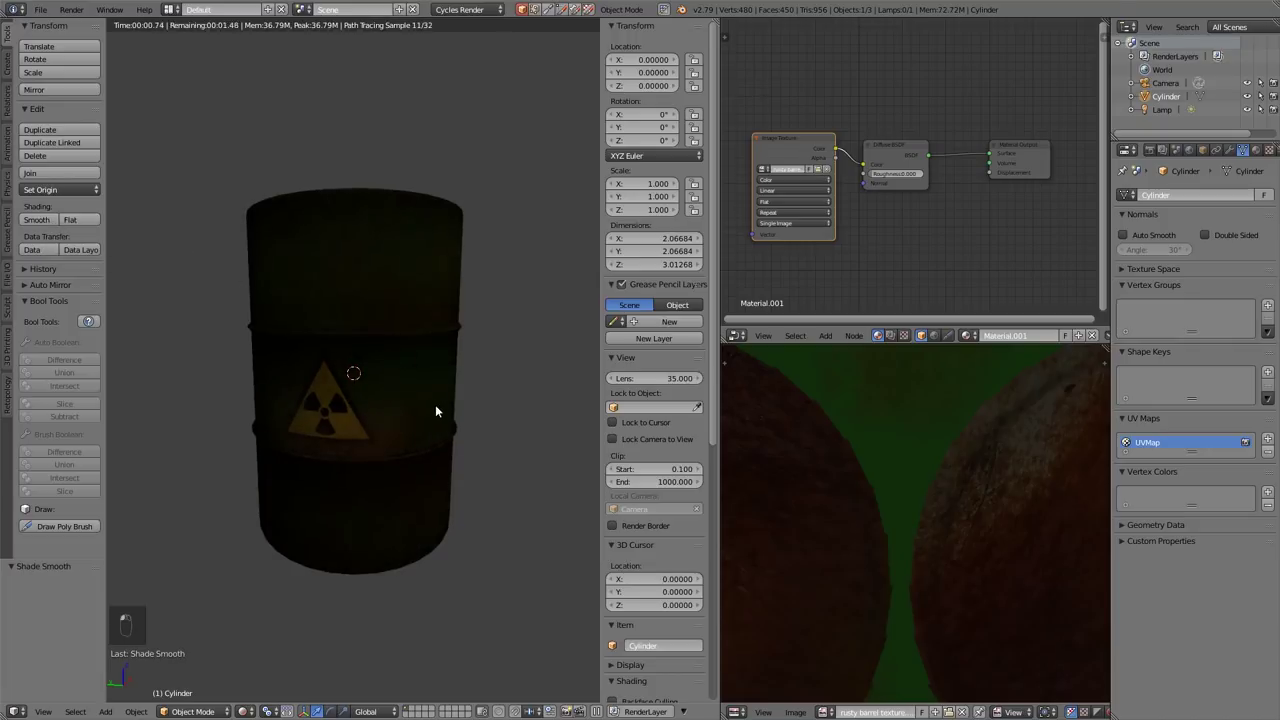
key(KP_8)
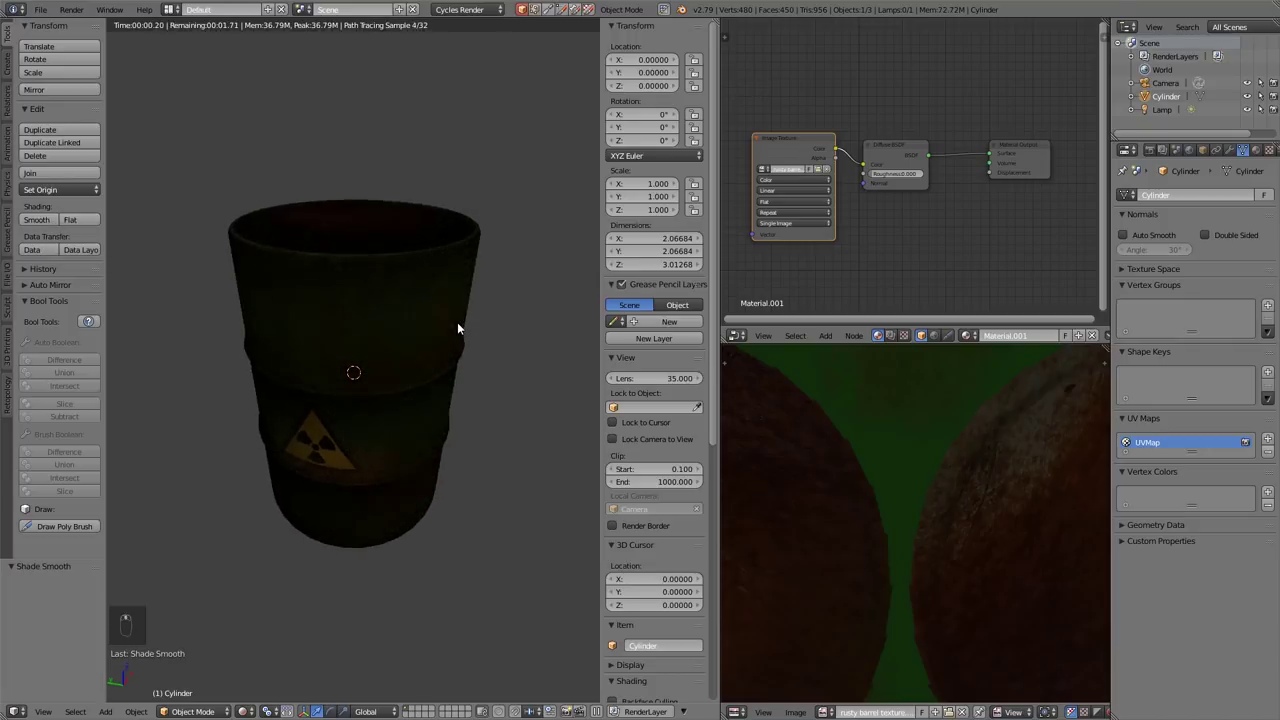
key(KP_8)
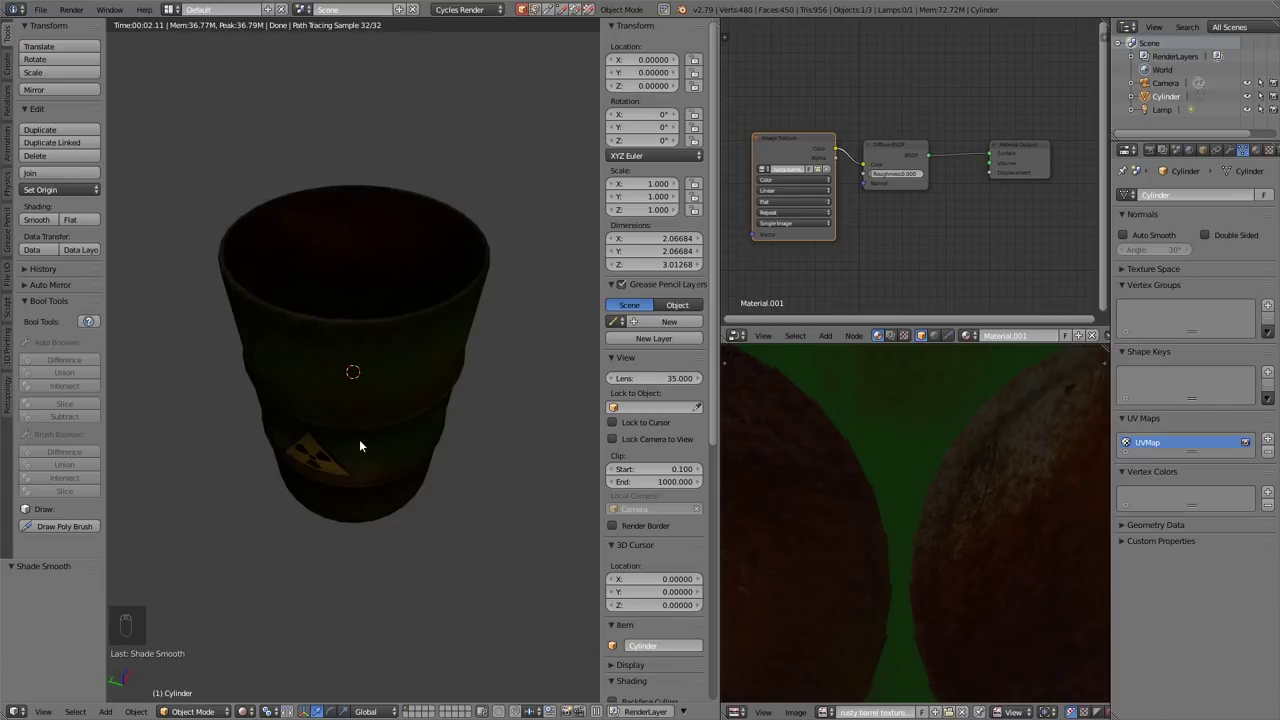
Enable Normals Auto Smooth at 30° on the barrel and orbit to check the shading
key(KP_2)
key(KP_2)
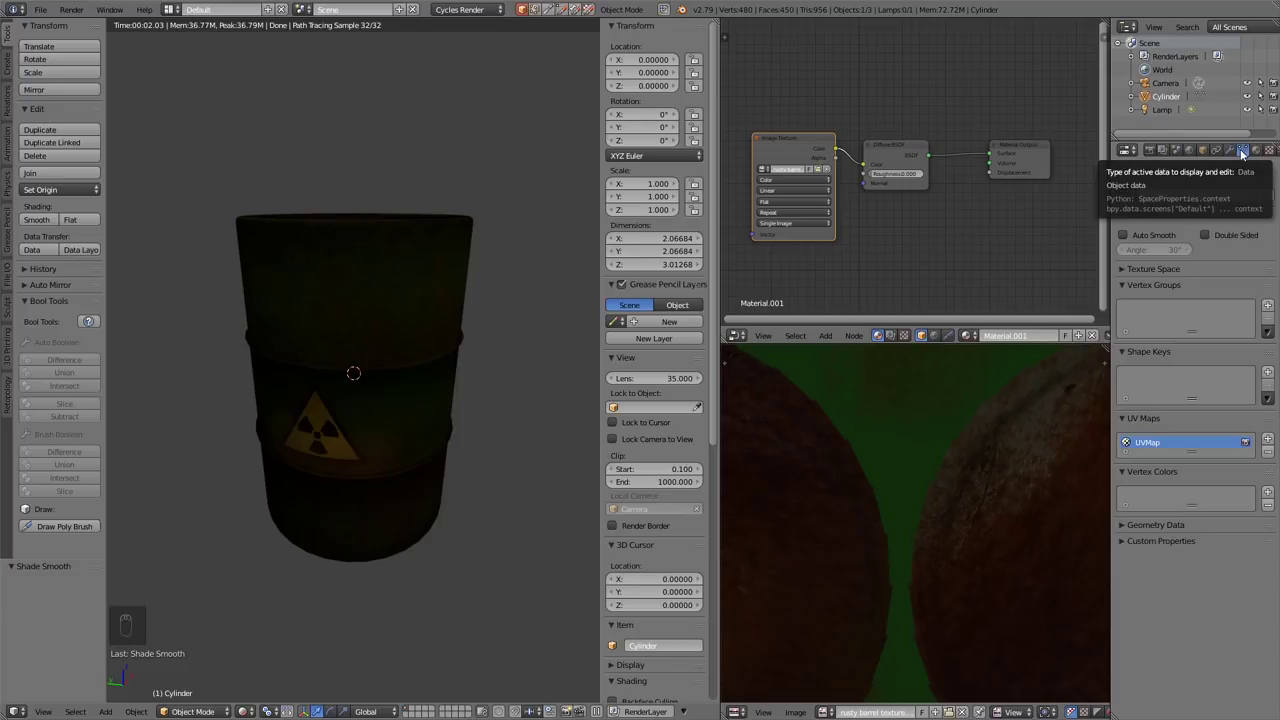
click(1122, 235)
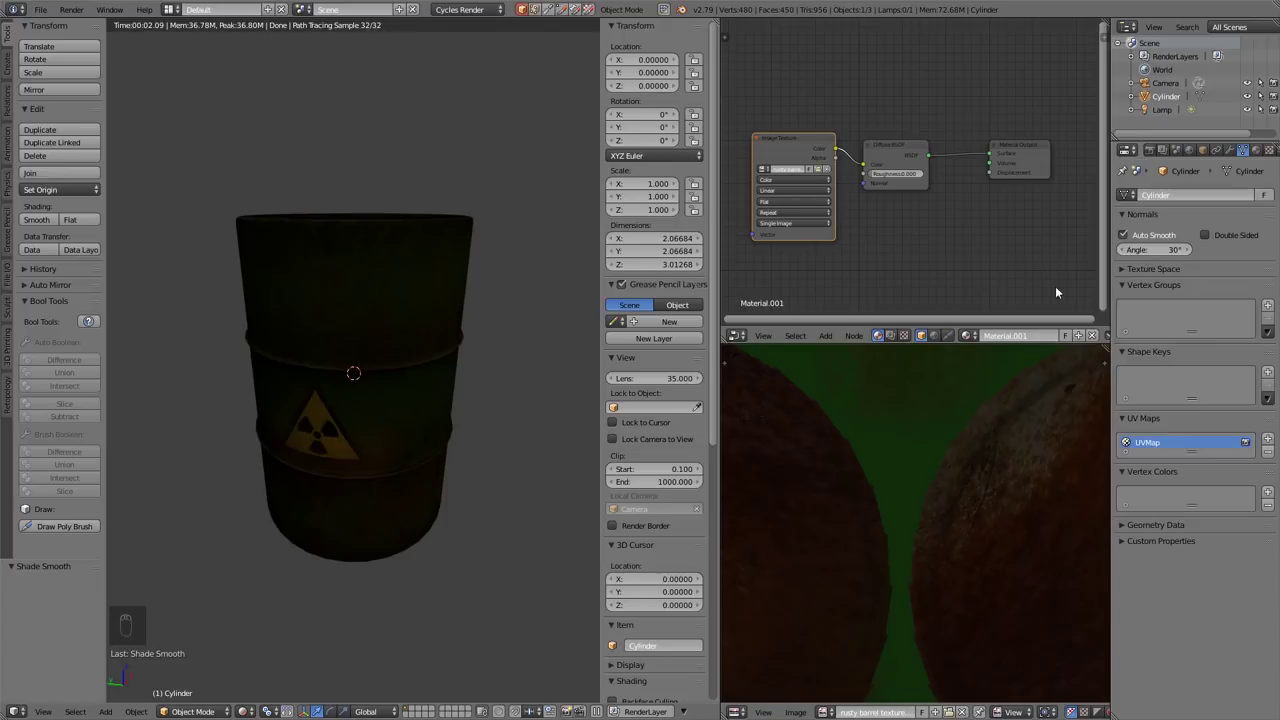
middle_drag(404, 272, 258, 316)
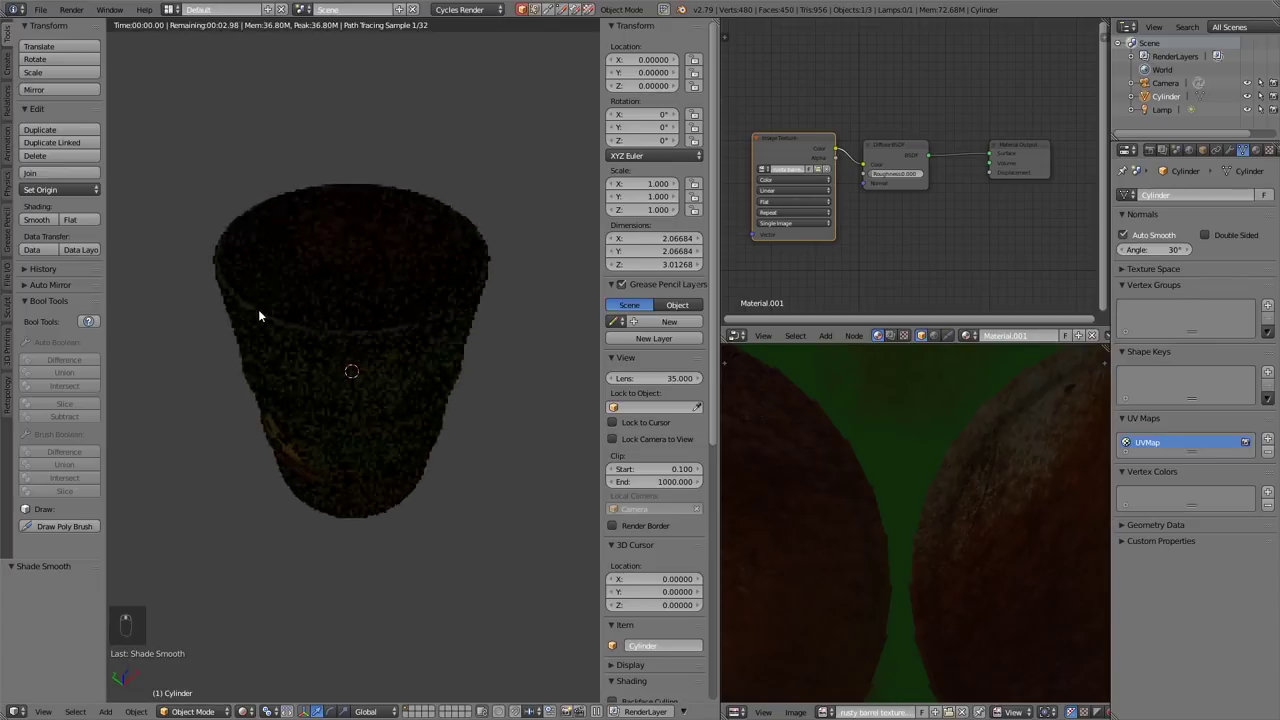
middle_drag(320, 418, 329, 343)
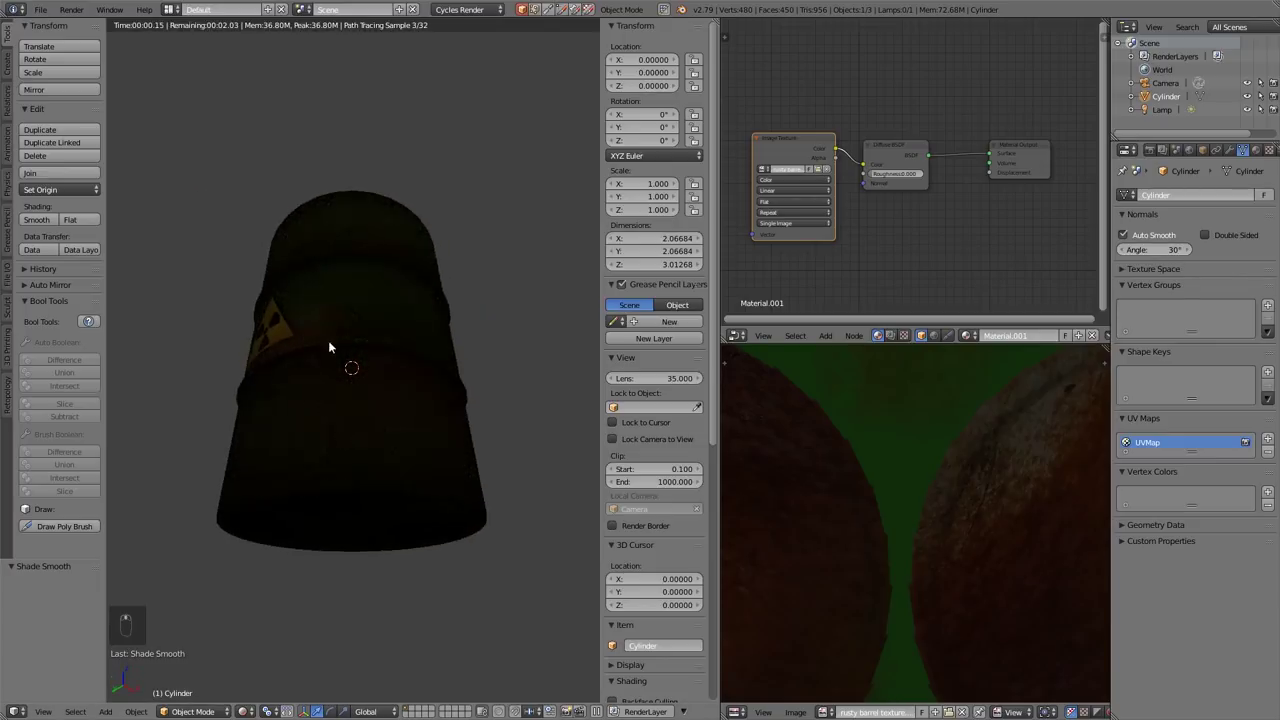
middle_drag(349, 431, 394, 351)
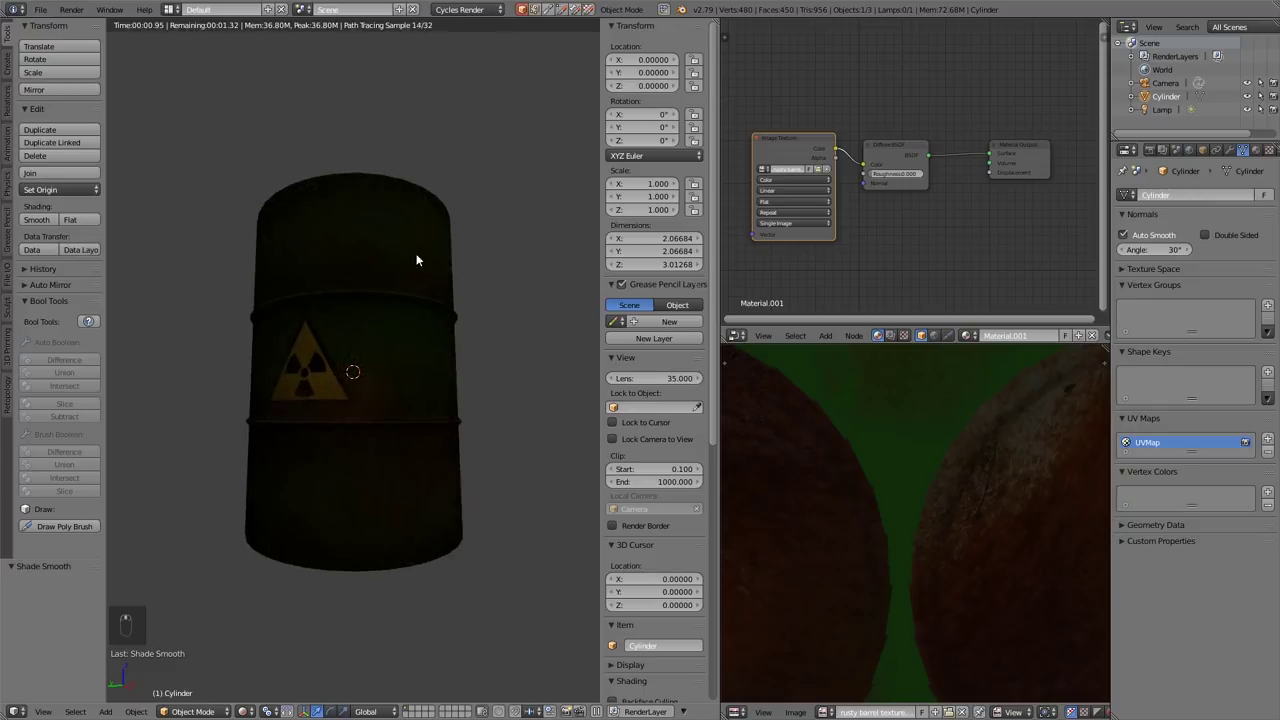
scroll(430, 400, down, 4)
click(890, 147)
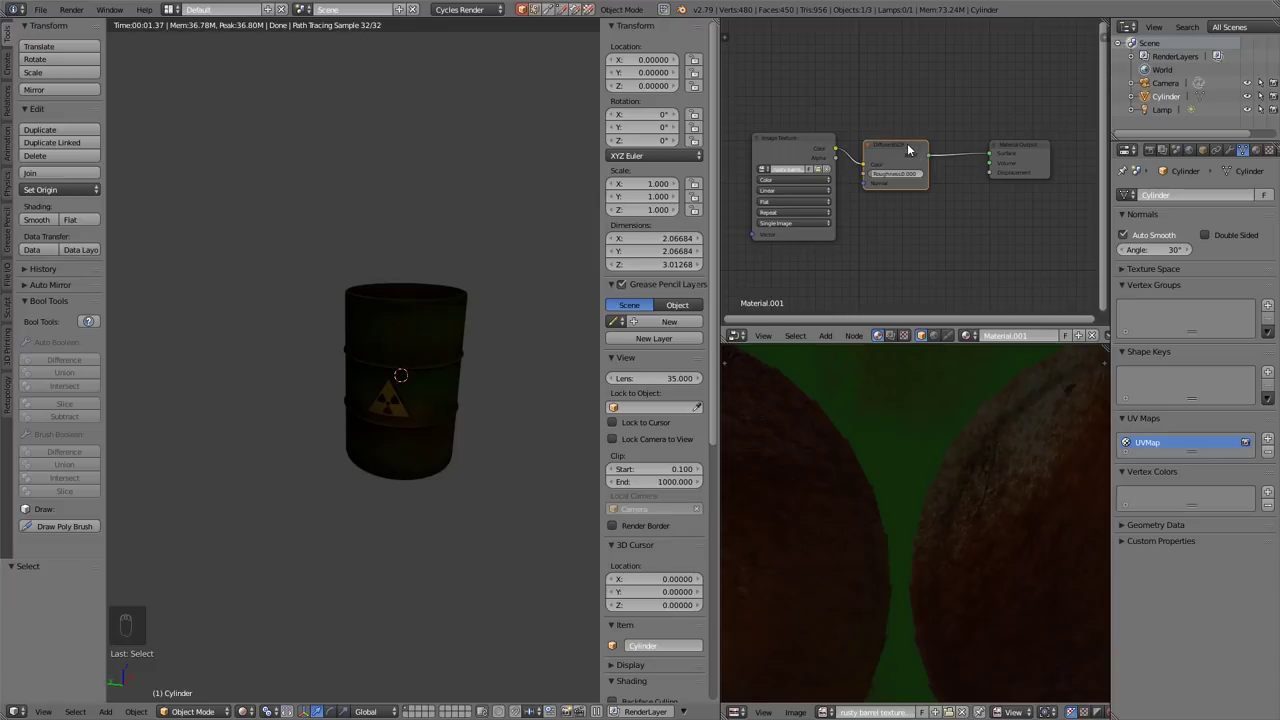
Convert the Diffuse shader node into a Principled BSDF and move it up-right
key(shift+s)
mouse_move(904, 178)
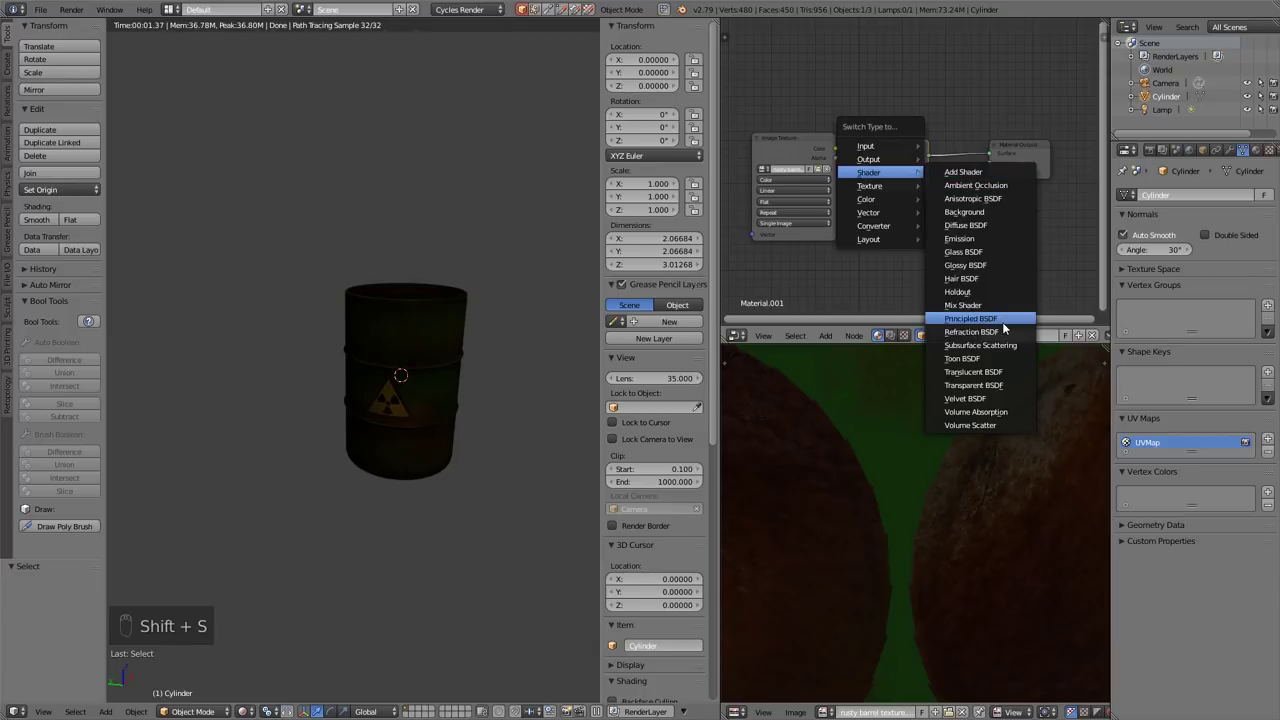
click(968, 318)
drag(901, 165, 923, 129)
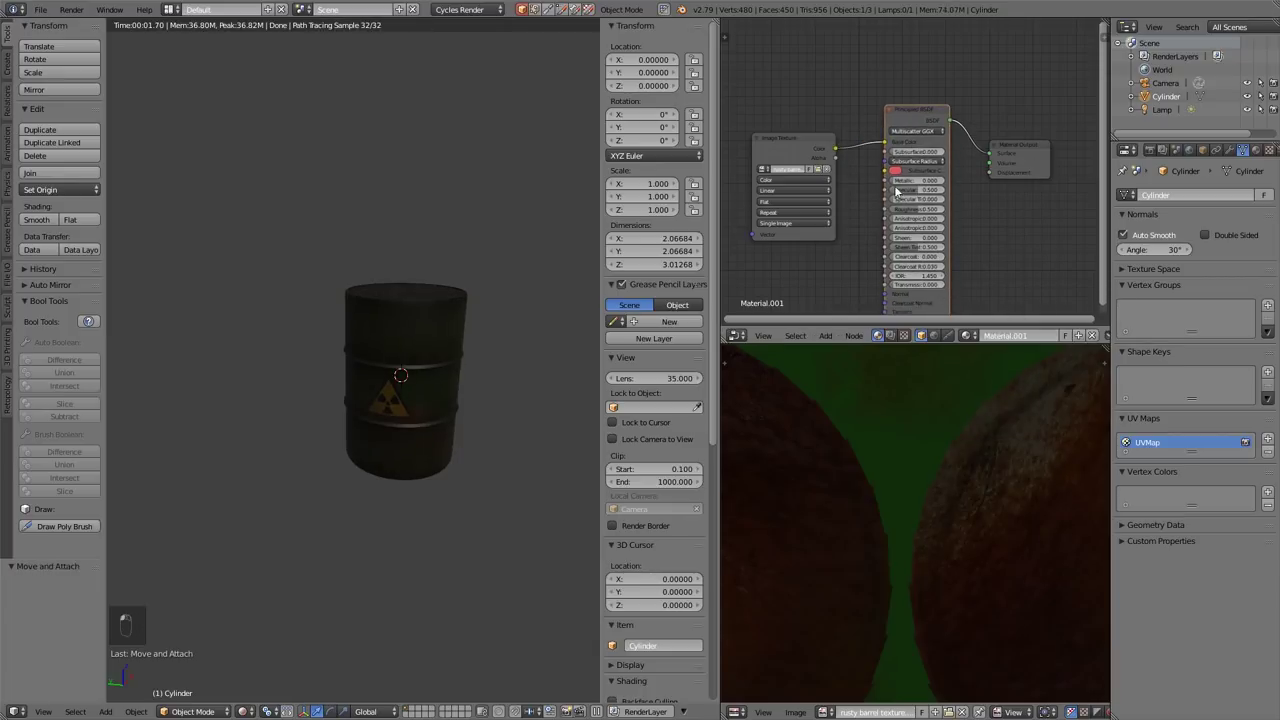
Set the Principled BSDF to Metallic 1.000 and Roughness 0.342
click(826, 335)
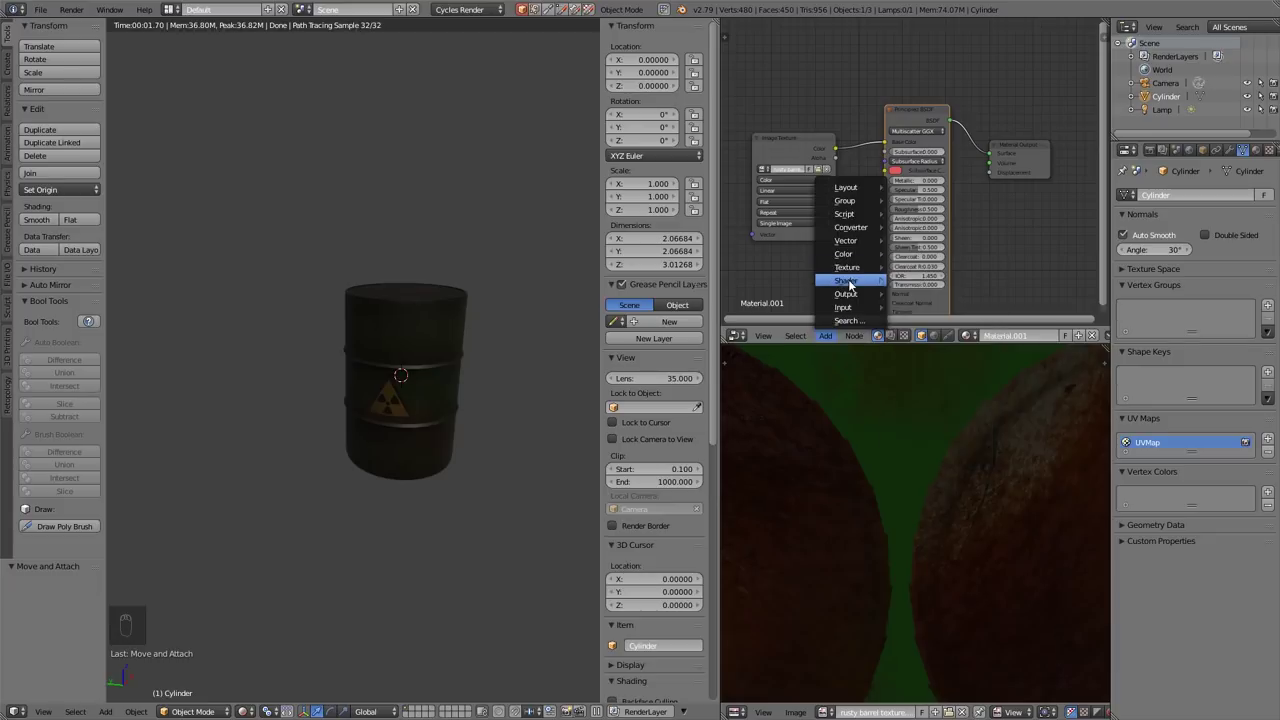
mouse_move(849, 284)
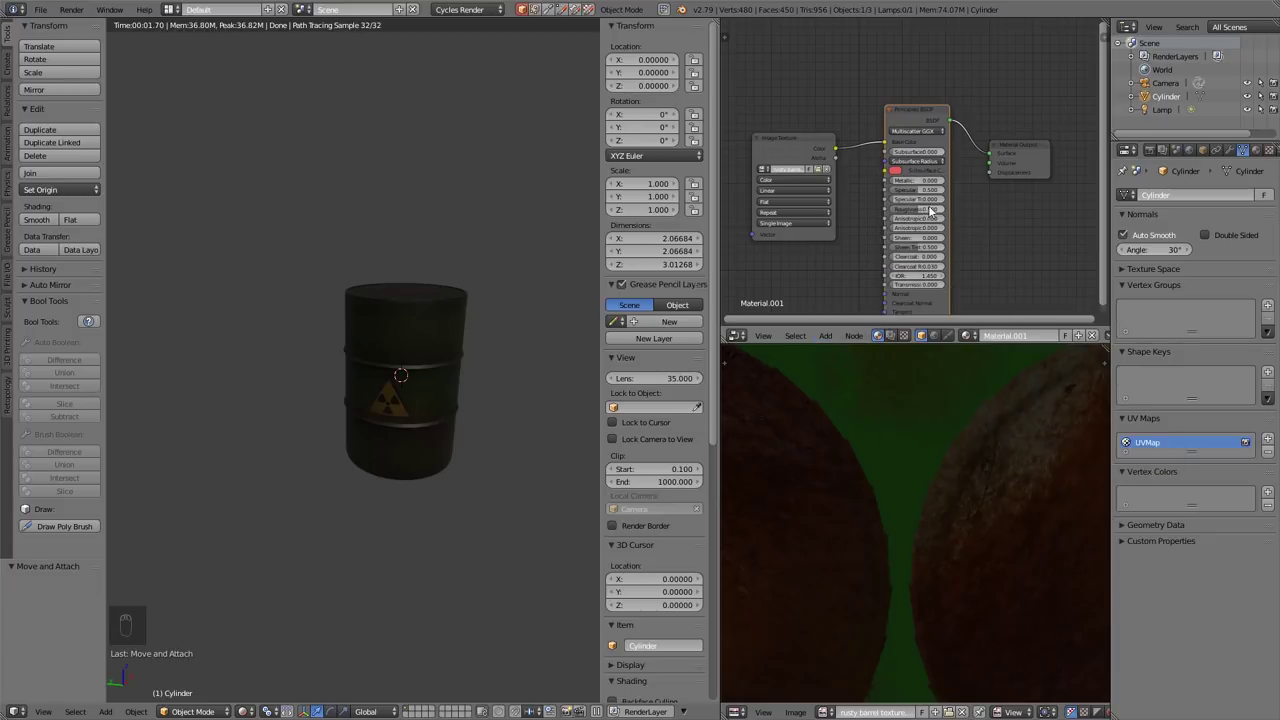
drag(928, 209, 940, 181)
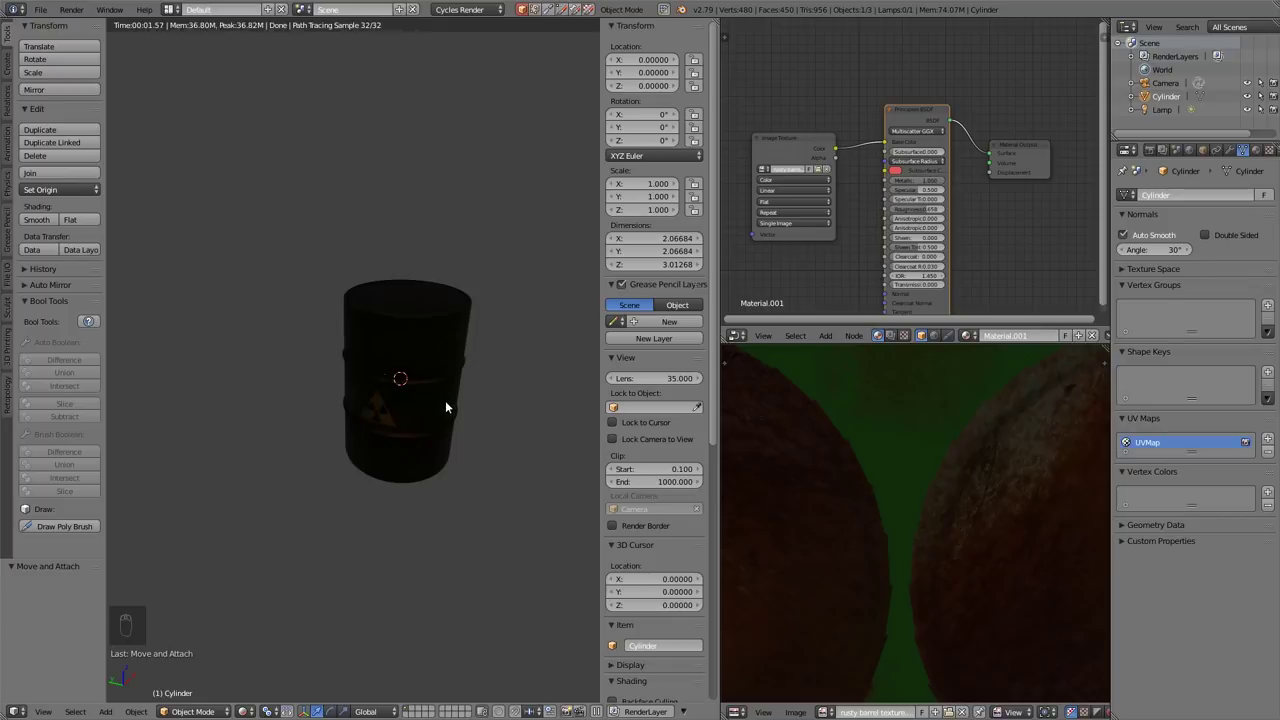
scroll(445, 400, up, 4)
scroll(448, 356, down, 1)
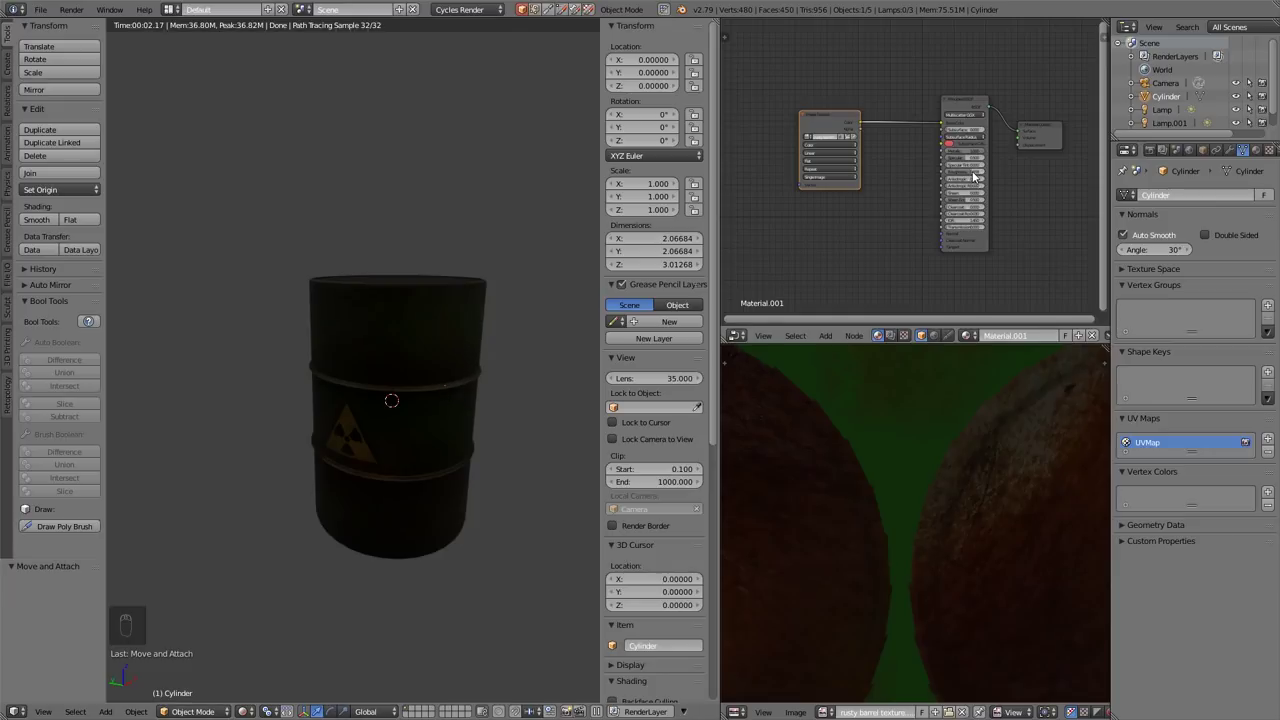
mouse_move(973, 176)
mouse_down()
mouse_move(985, 176)
mouse_move(973, 176)
mouse_up()
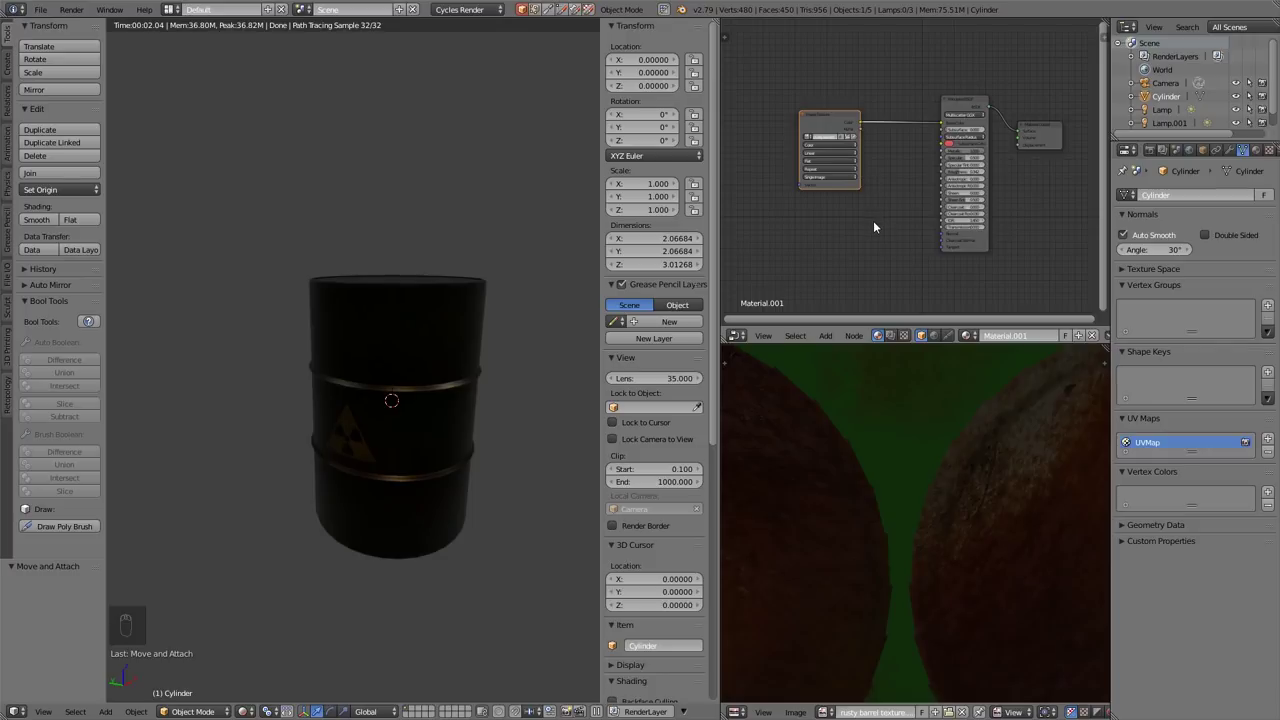
Add a Bump node with the texture's Color as Height, driving the Principled BSDF's Normal
key(ctrl+space)
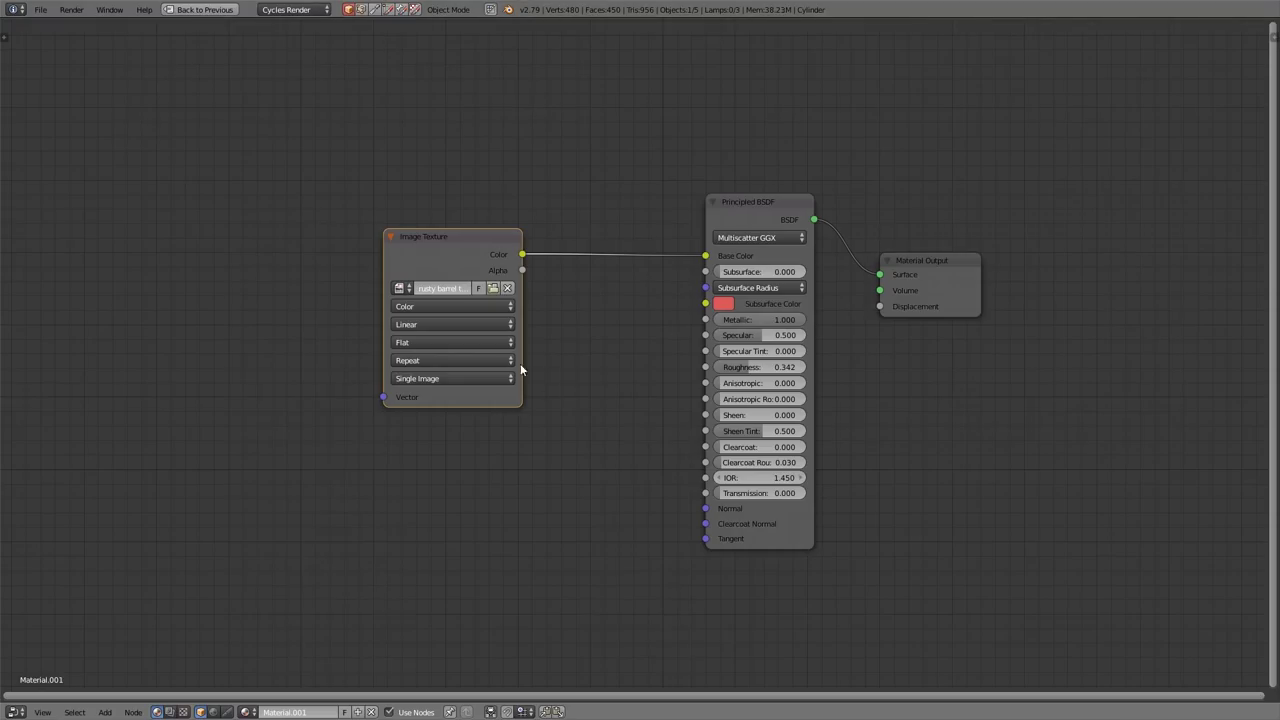
drag(437, 246, 209, 206)
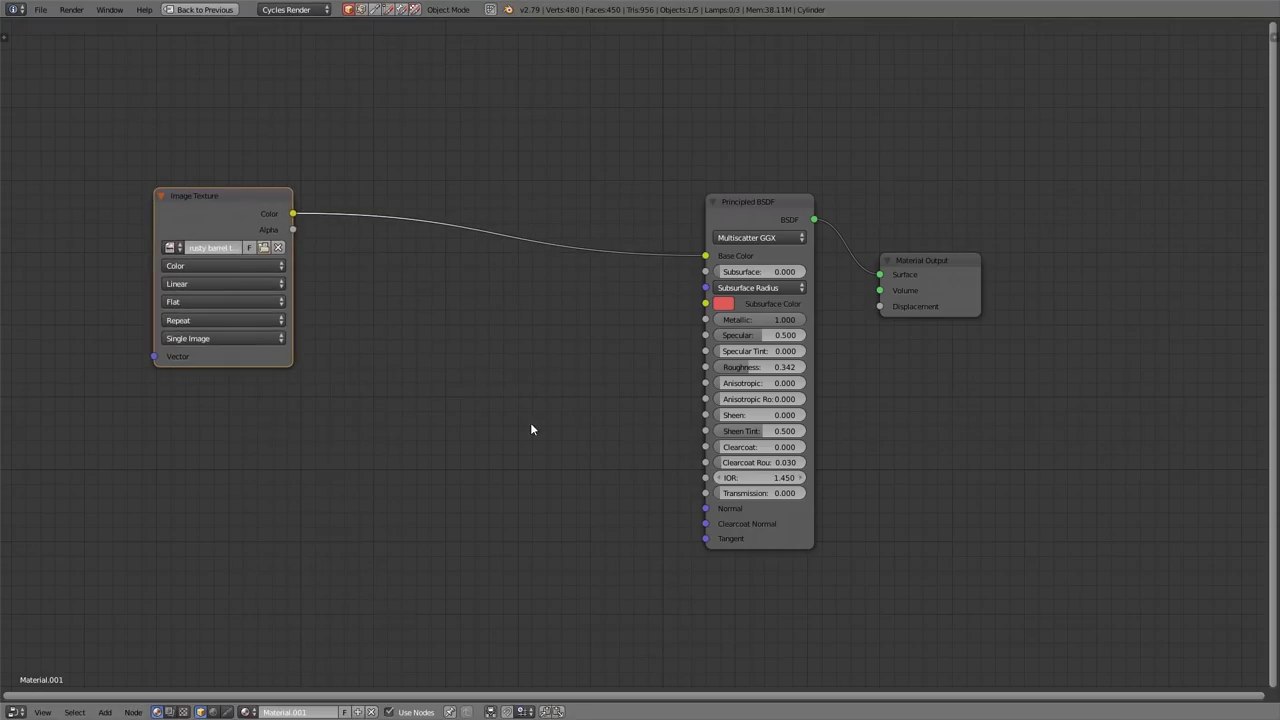
key(shift+a)
mouse_move(543, 375)
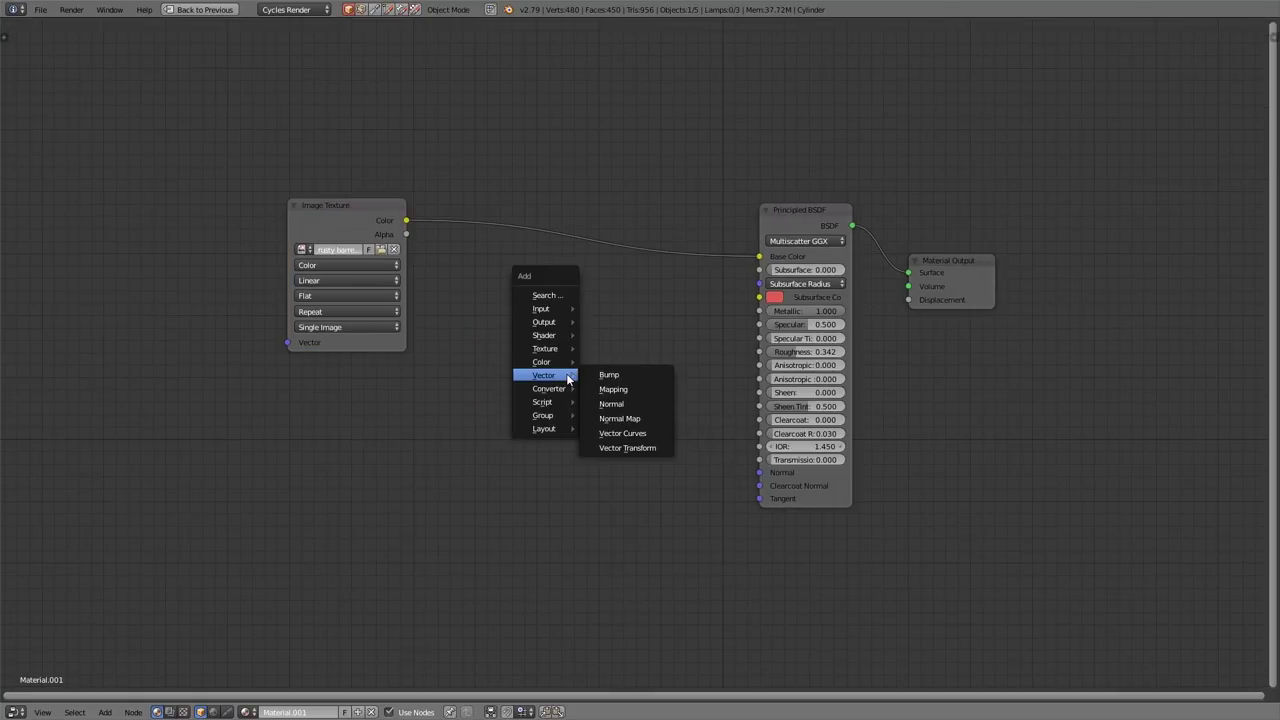
click(608, 376)
click(514, 420)
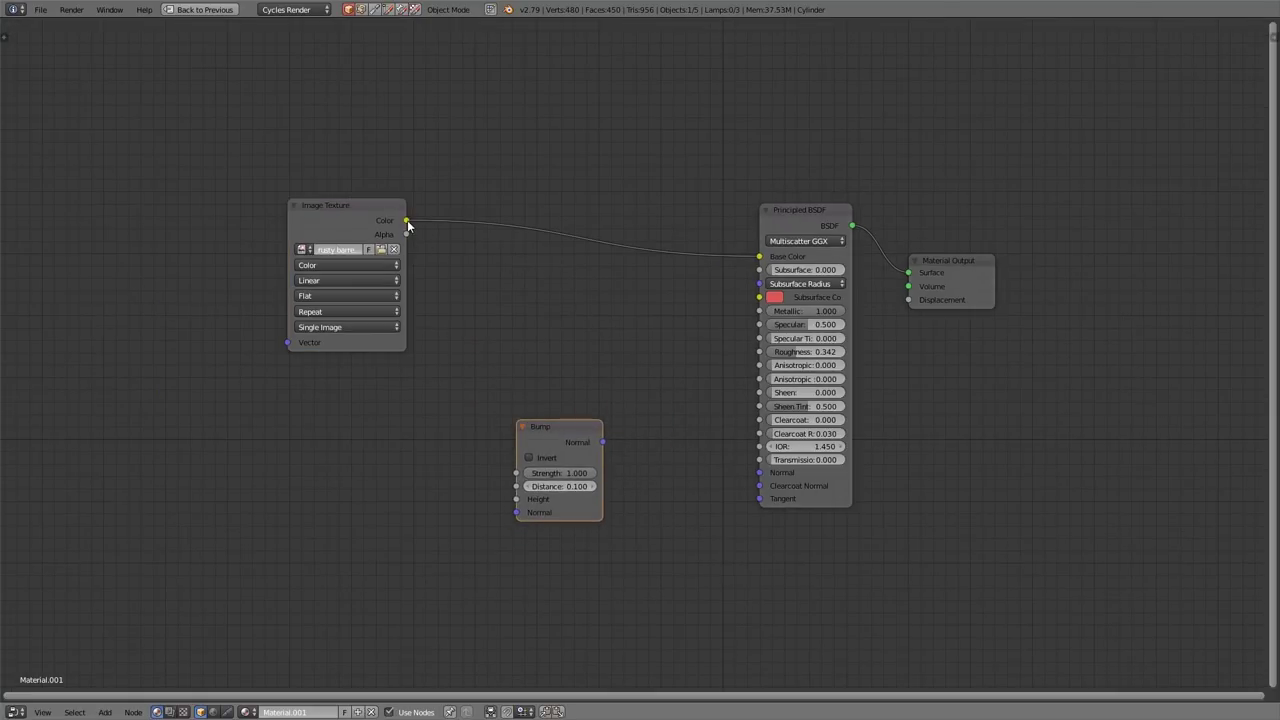
drag(407, 220, 517, 497)
drag(602, 442, 766, 483)
Restore the multi-panel layout and lower the Bump node's Strength to 0.500
key(shift+space)
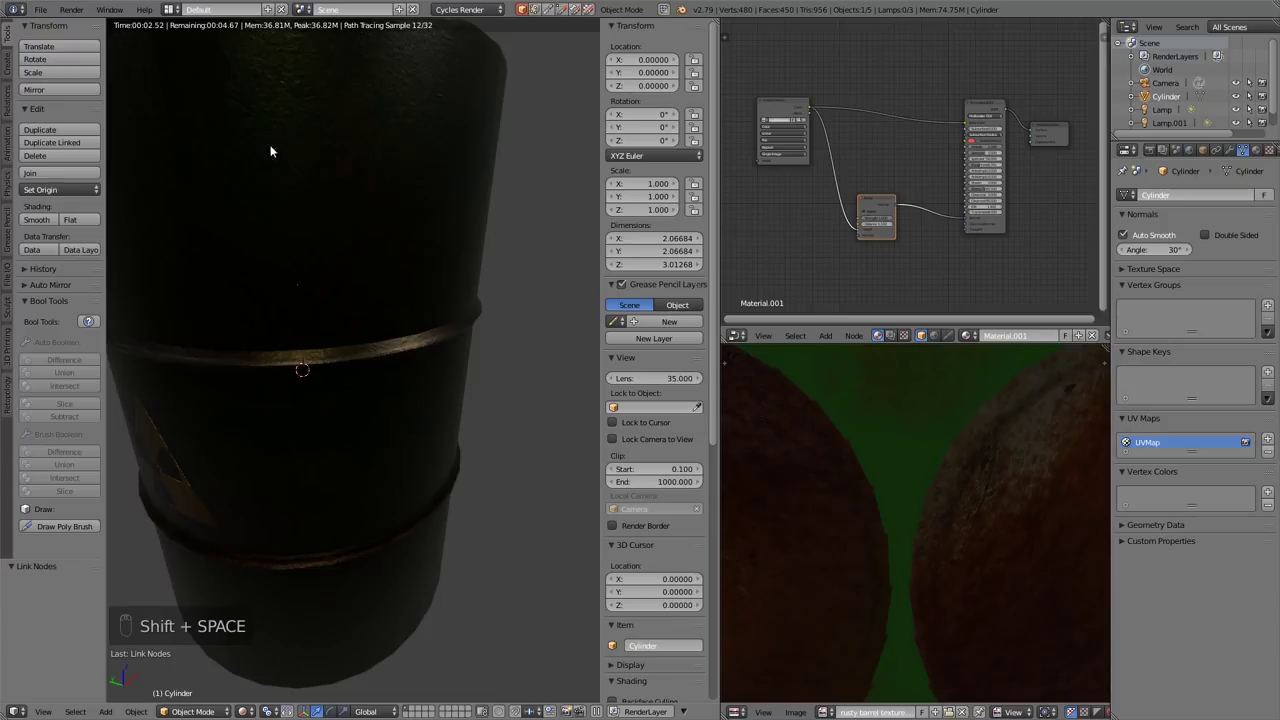
middle_drag(313, 569, 406, 380)
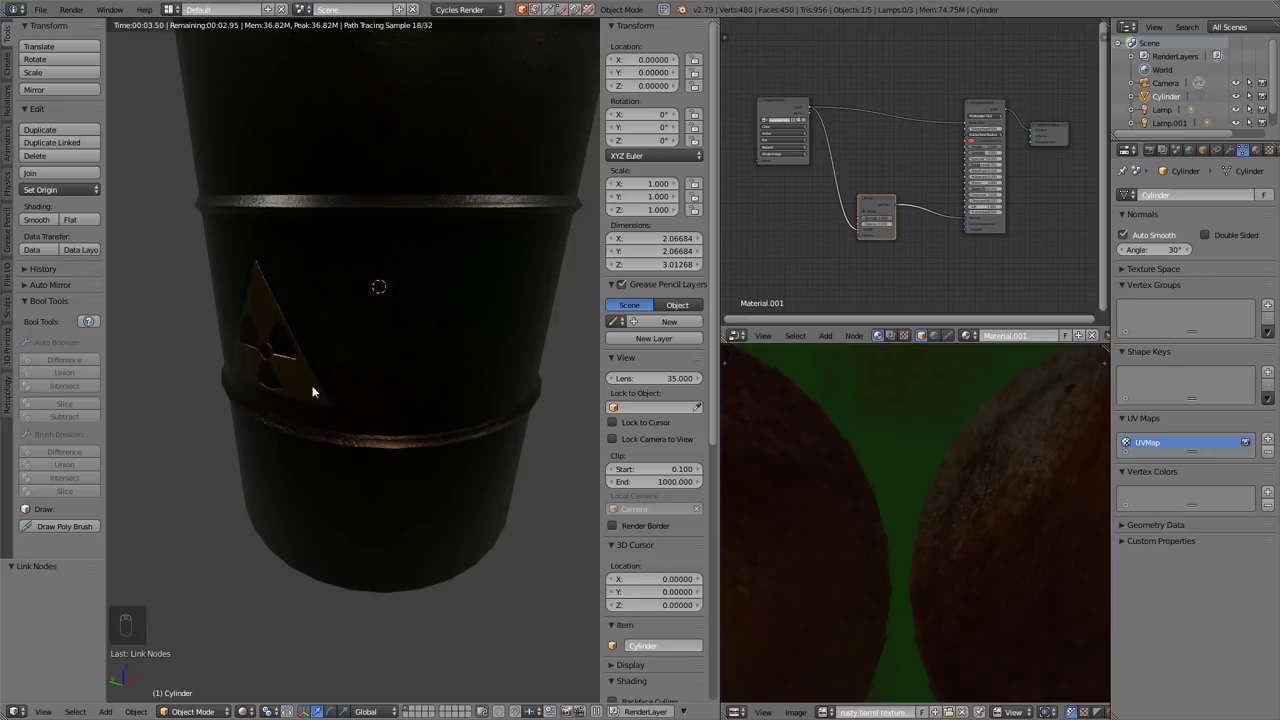
scroll(877, 228, up, 8)
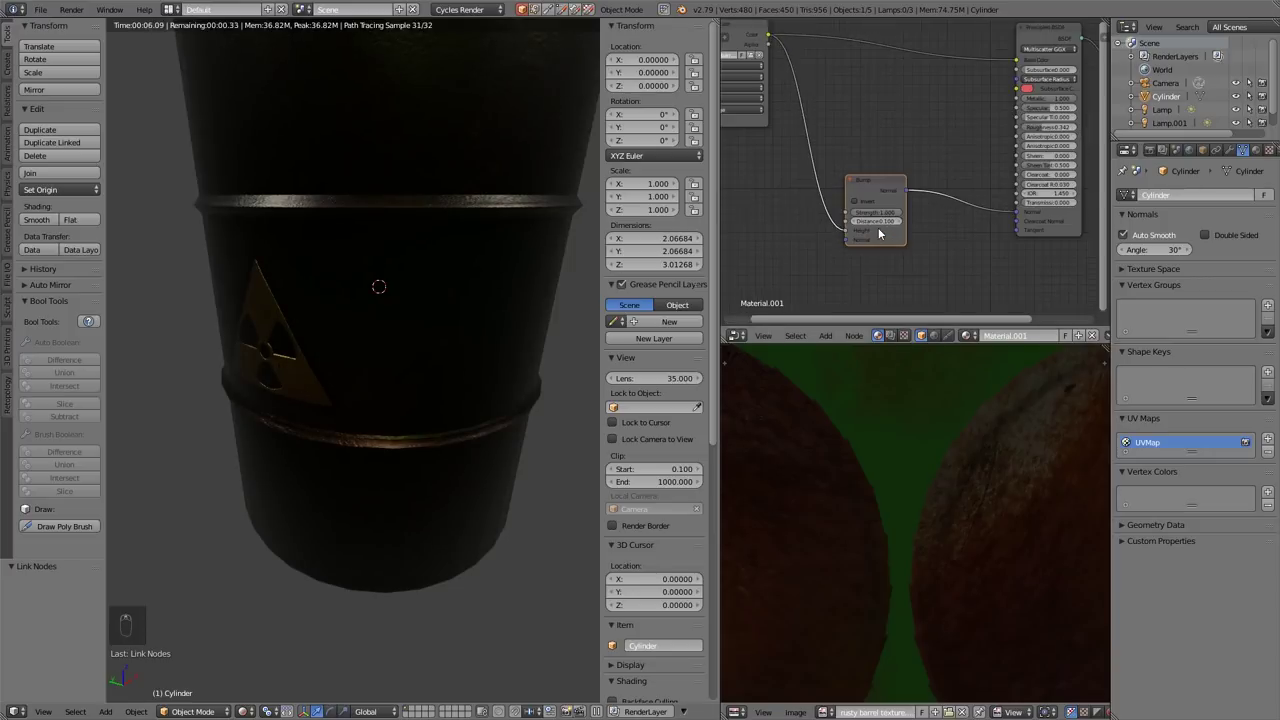
click(880, 184)
text(0.645)
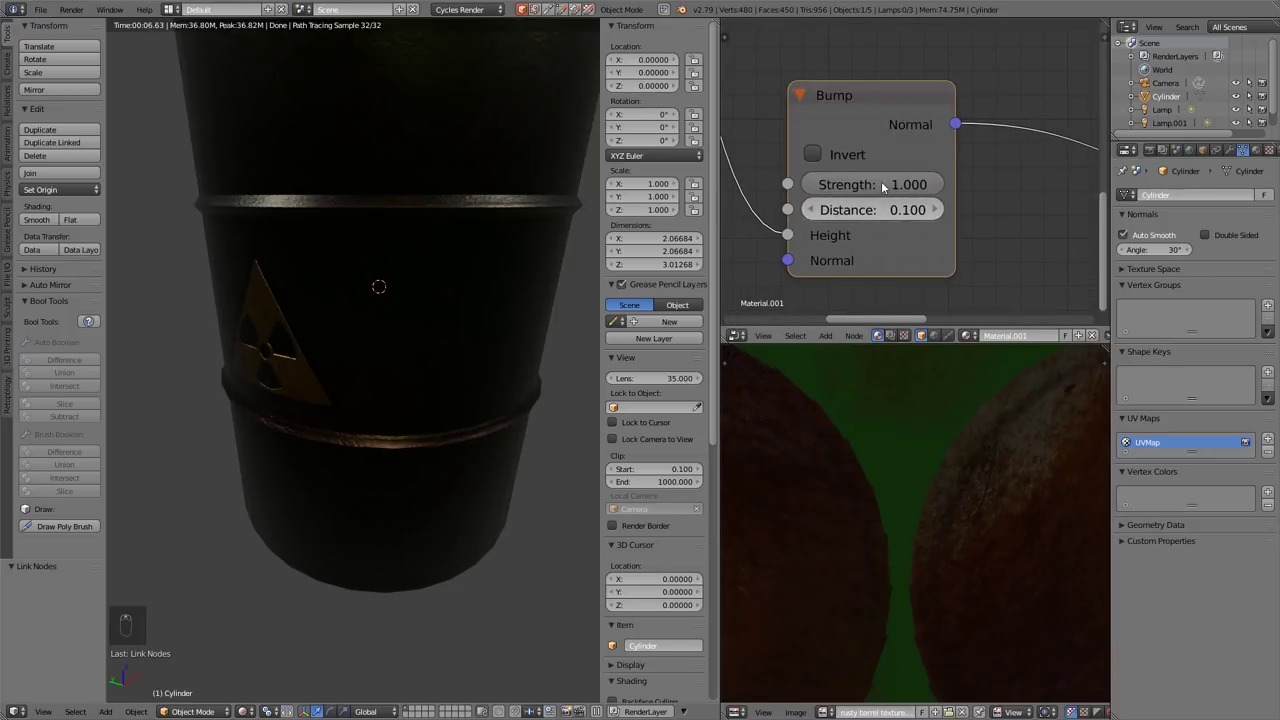
key(Return)
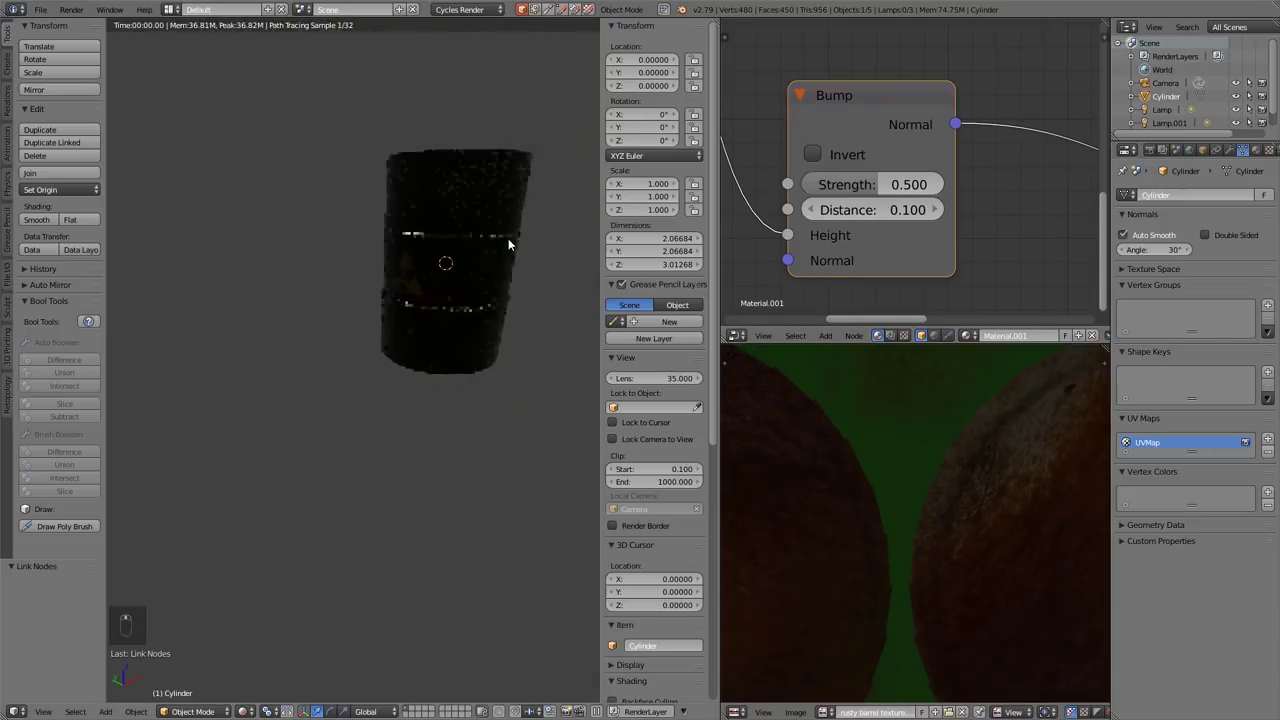
middle_drag(508, 240, 486, 266)
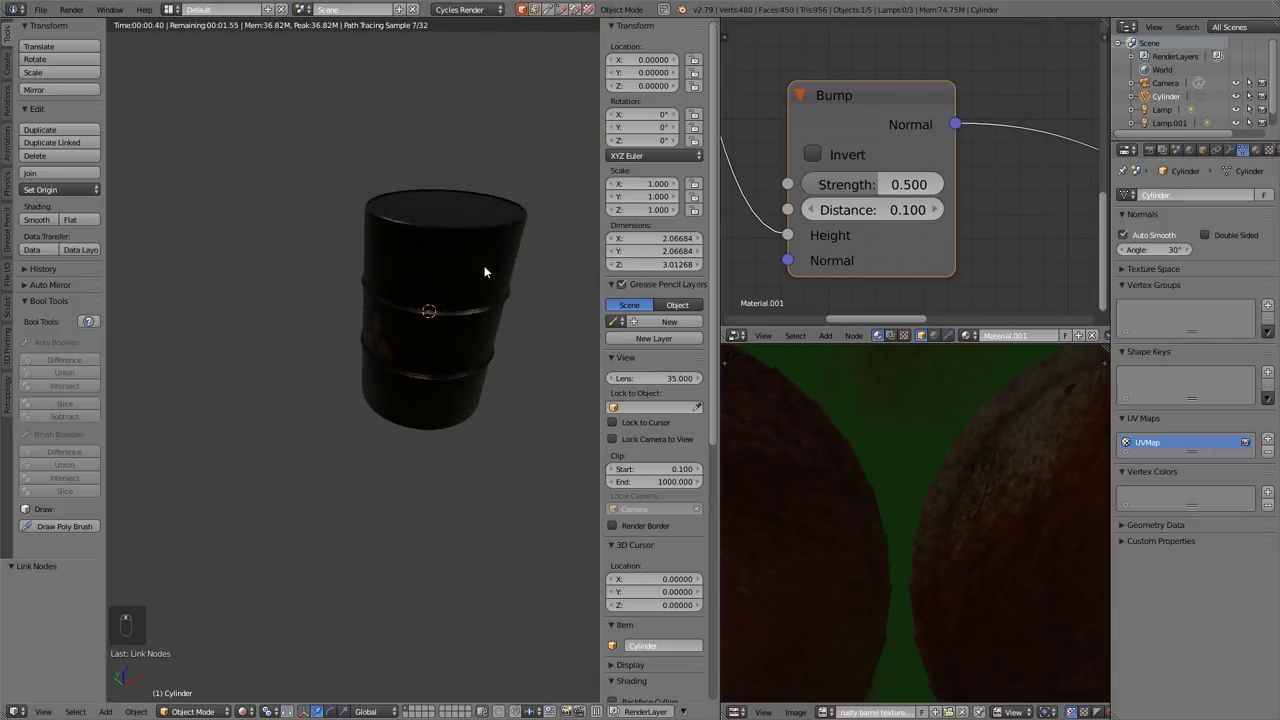
scroll(1030, 210, down, 2)
Raise the Principled BSDF Roughness to 0.642 and view the duller metal barrel
middle_drag(1030, 210, 862, 231)
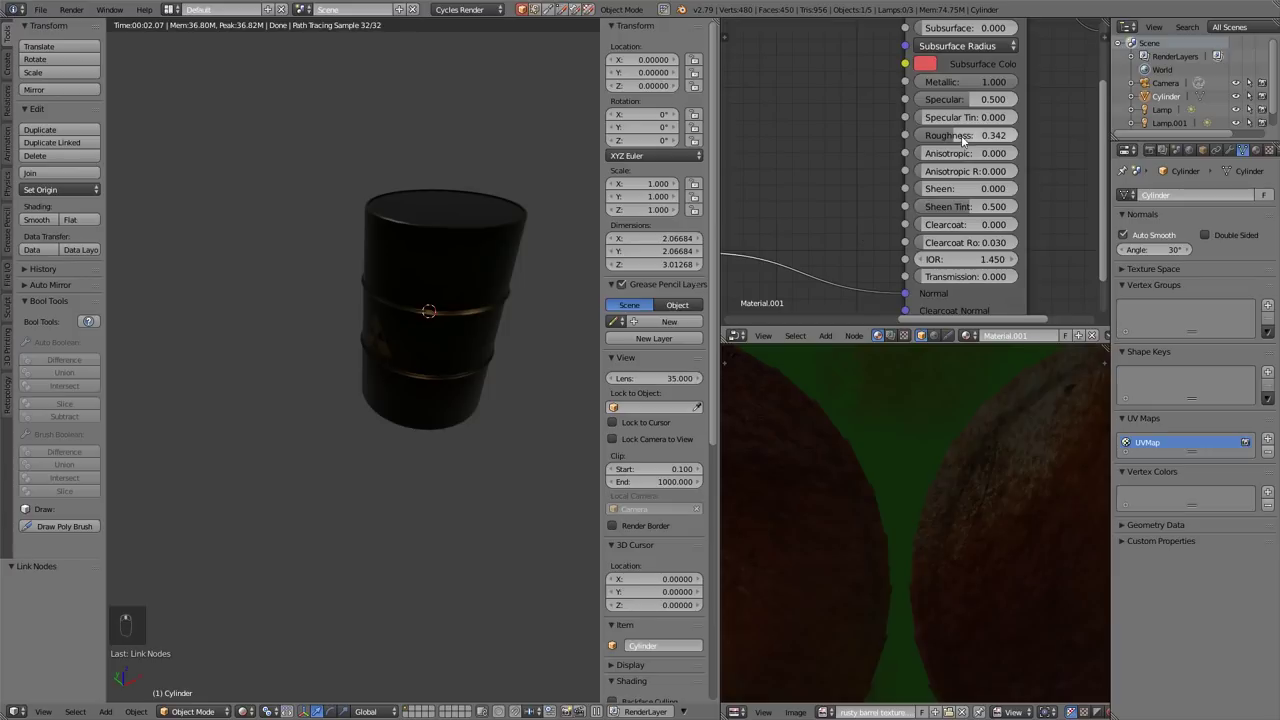
drag(961, 135, 1020, 135)
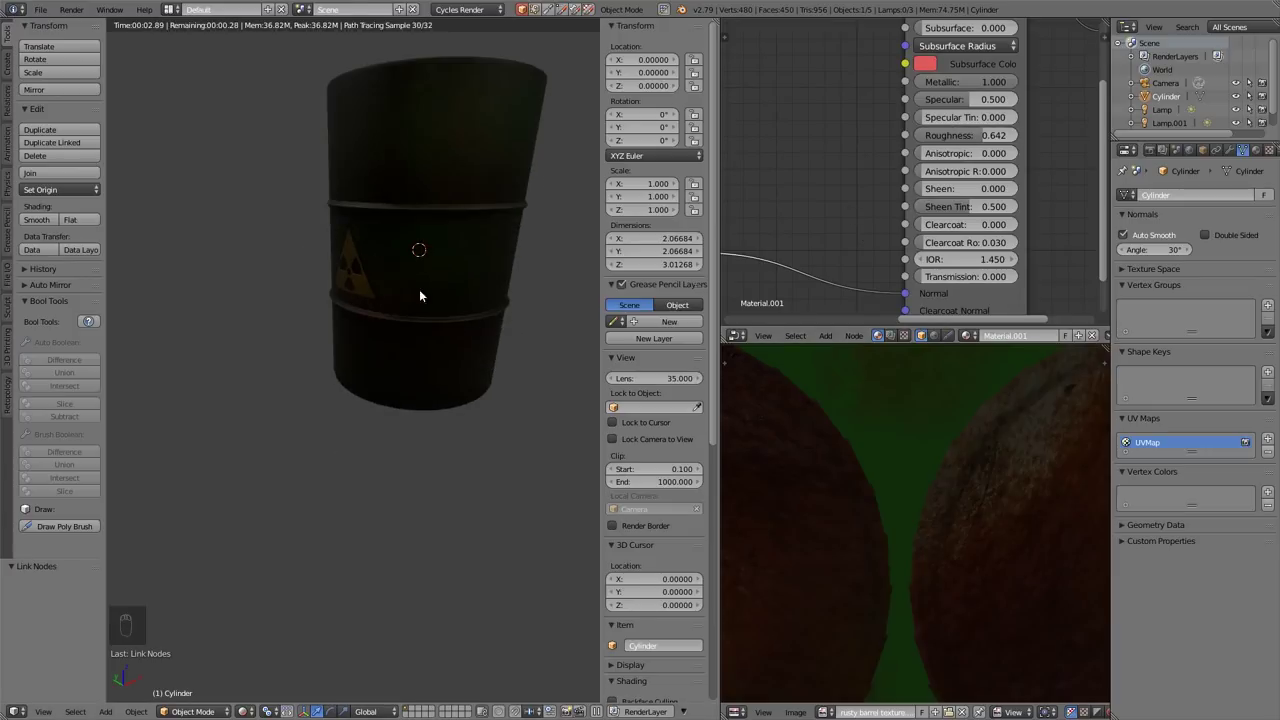
middle_drag(419, 296, 460, 342)
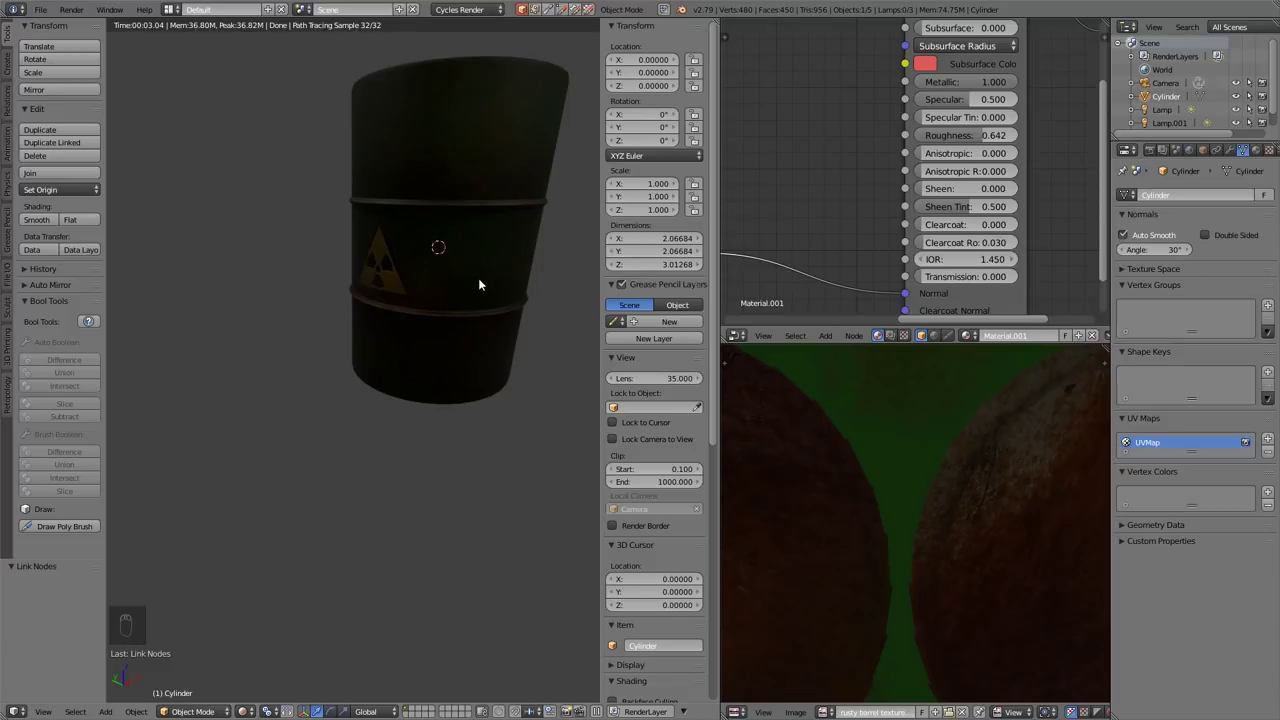
scroll(478, 278, down, 4)
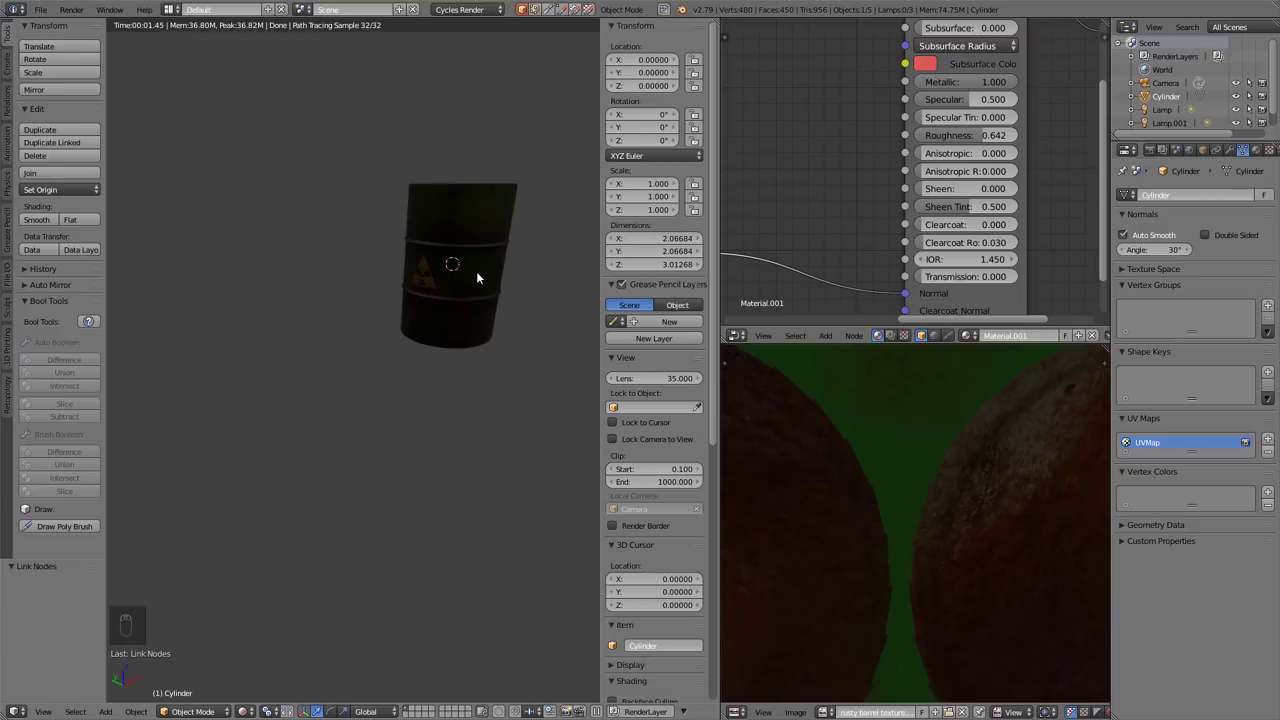